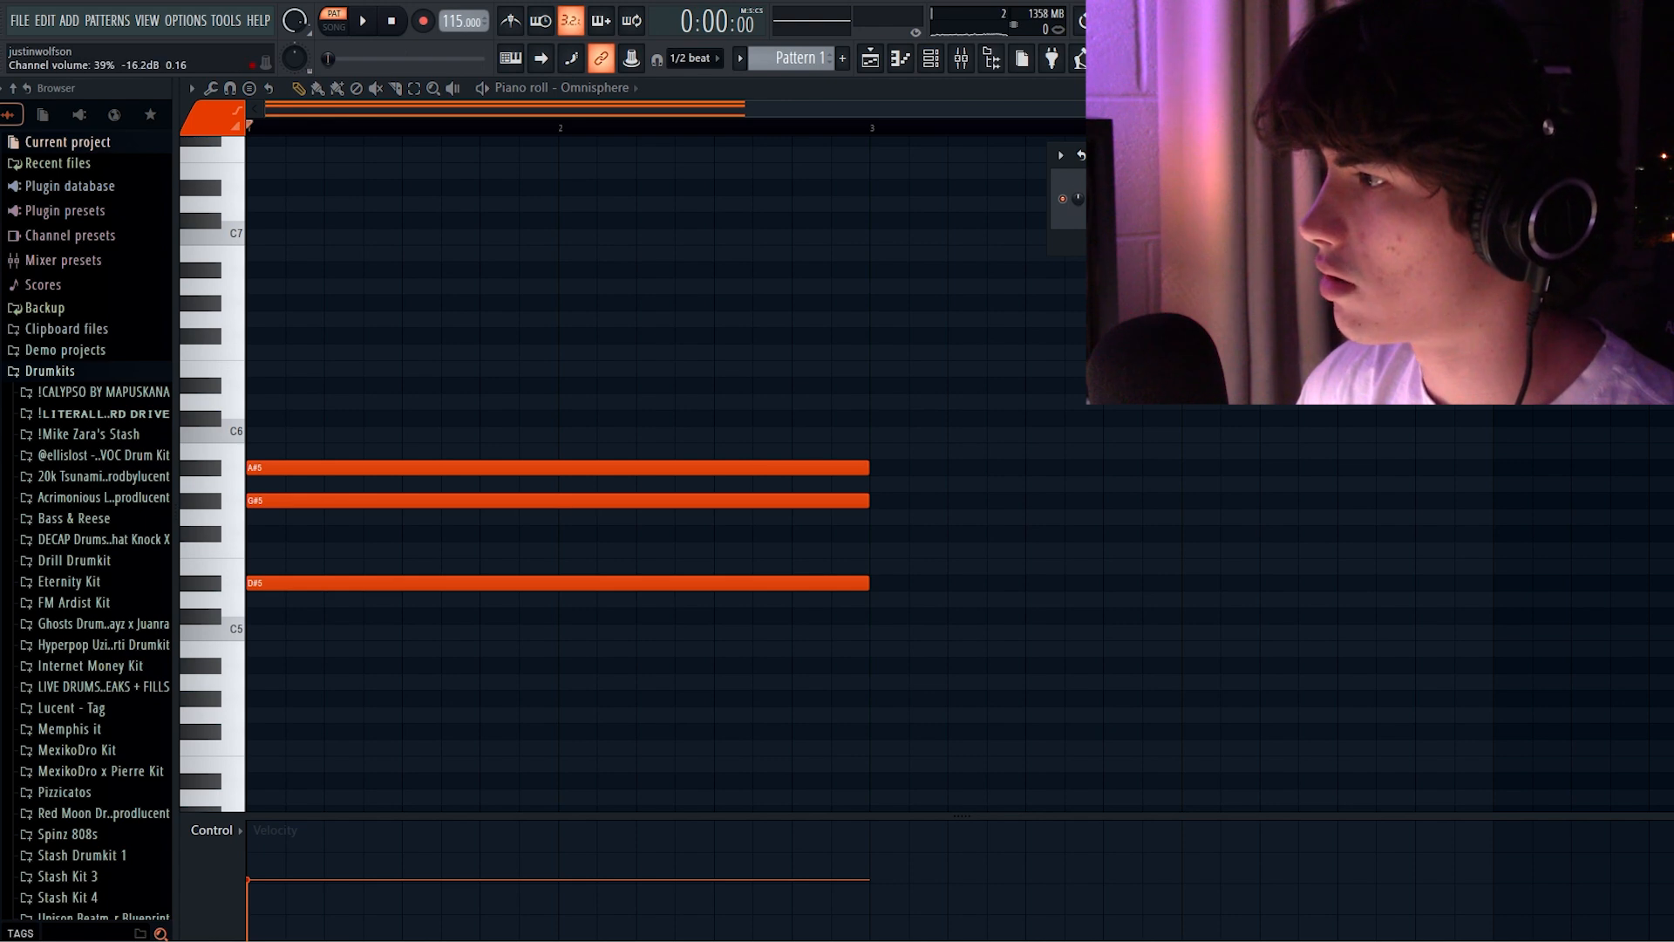
Render Pattern 1 as an audio clip and place it at the start of Track 1 in the playlist.
click(889, 61)
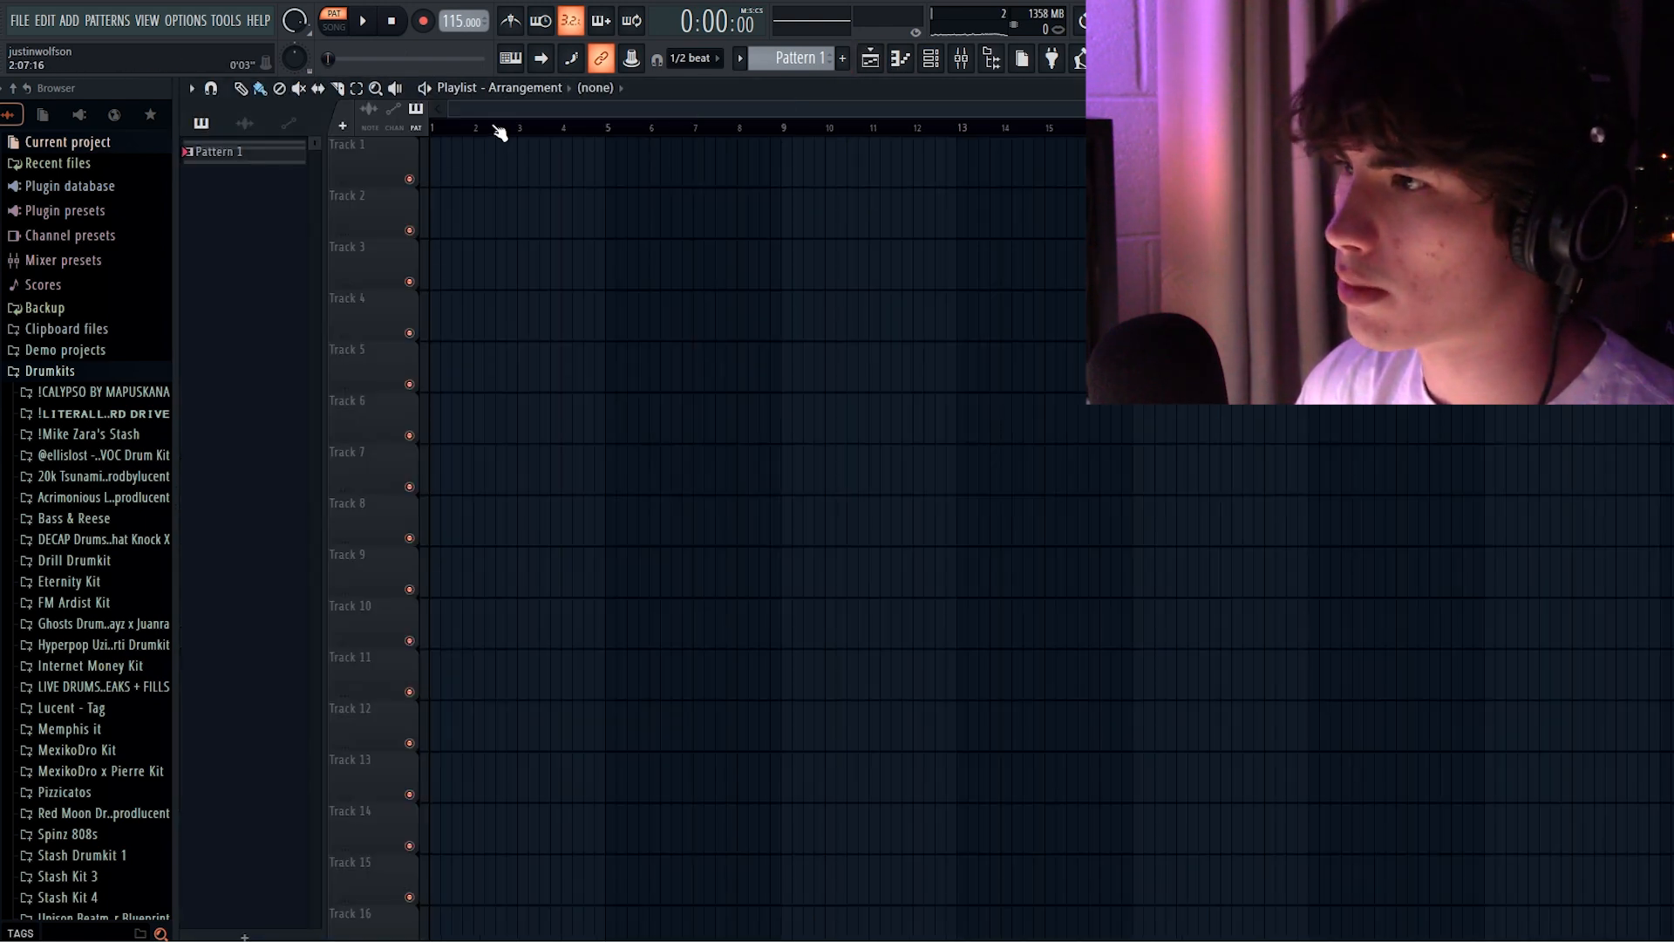
click(274, 157)
click(108, 24)
click(563, 654)
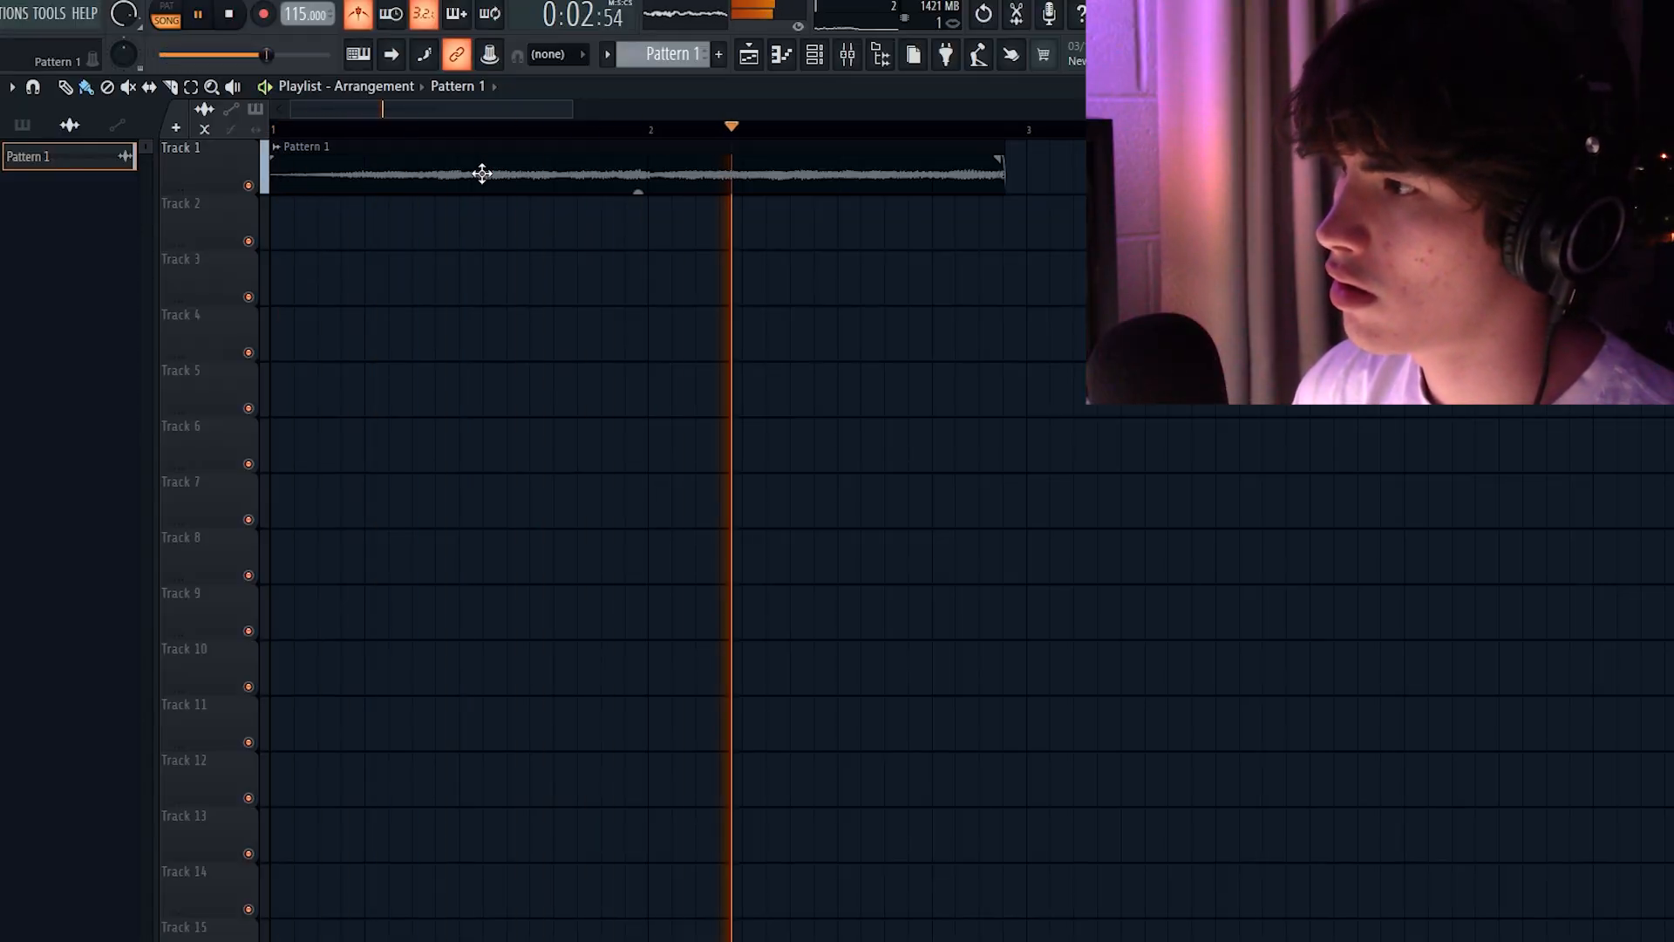
Play back the rendered Pattern 1 clip and shorten the looped time selection to the clip's end.
key(space)
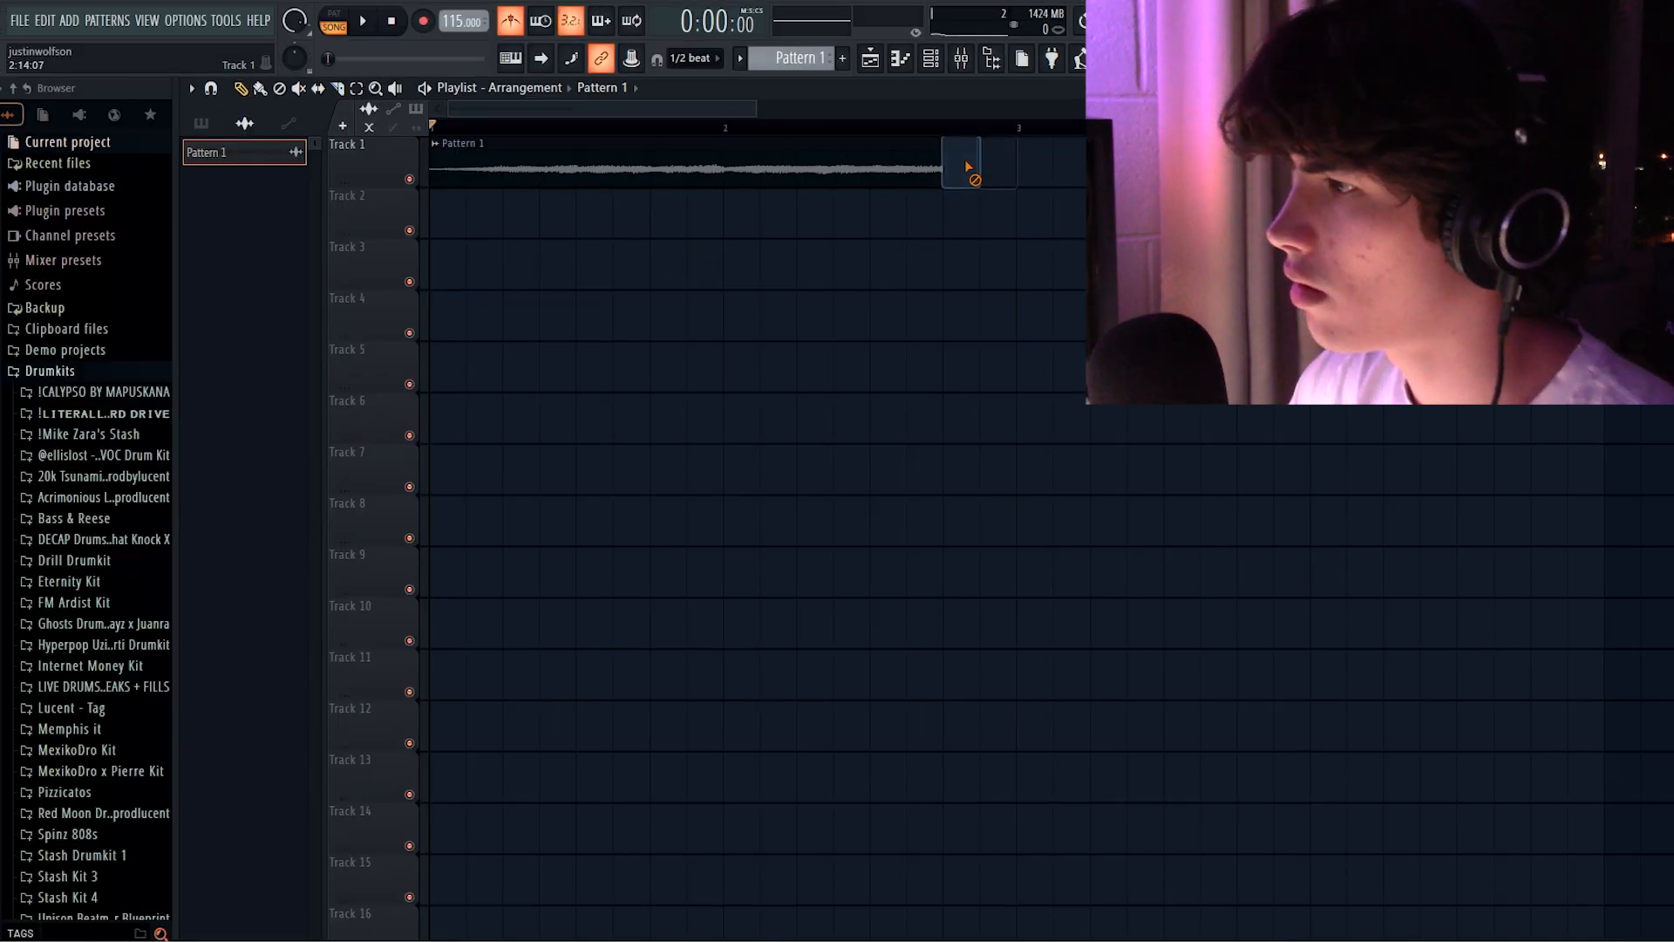
key(space)
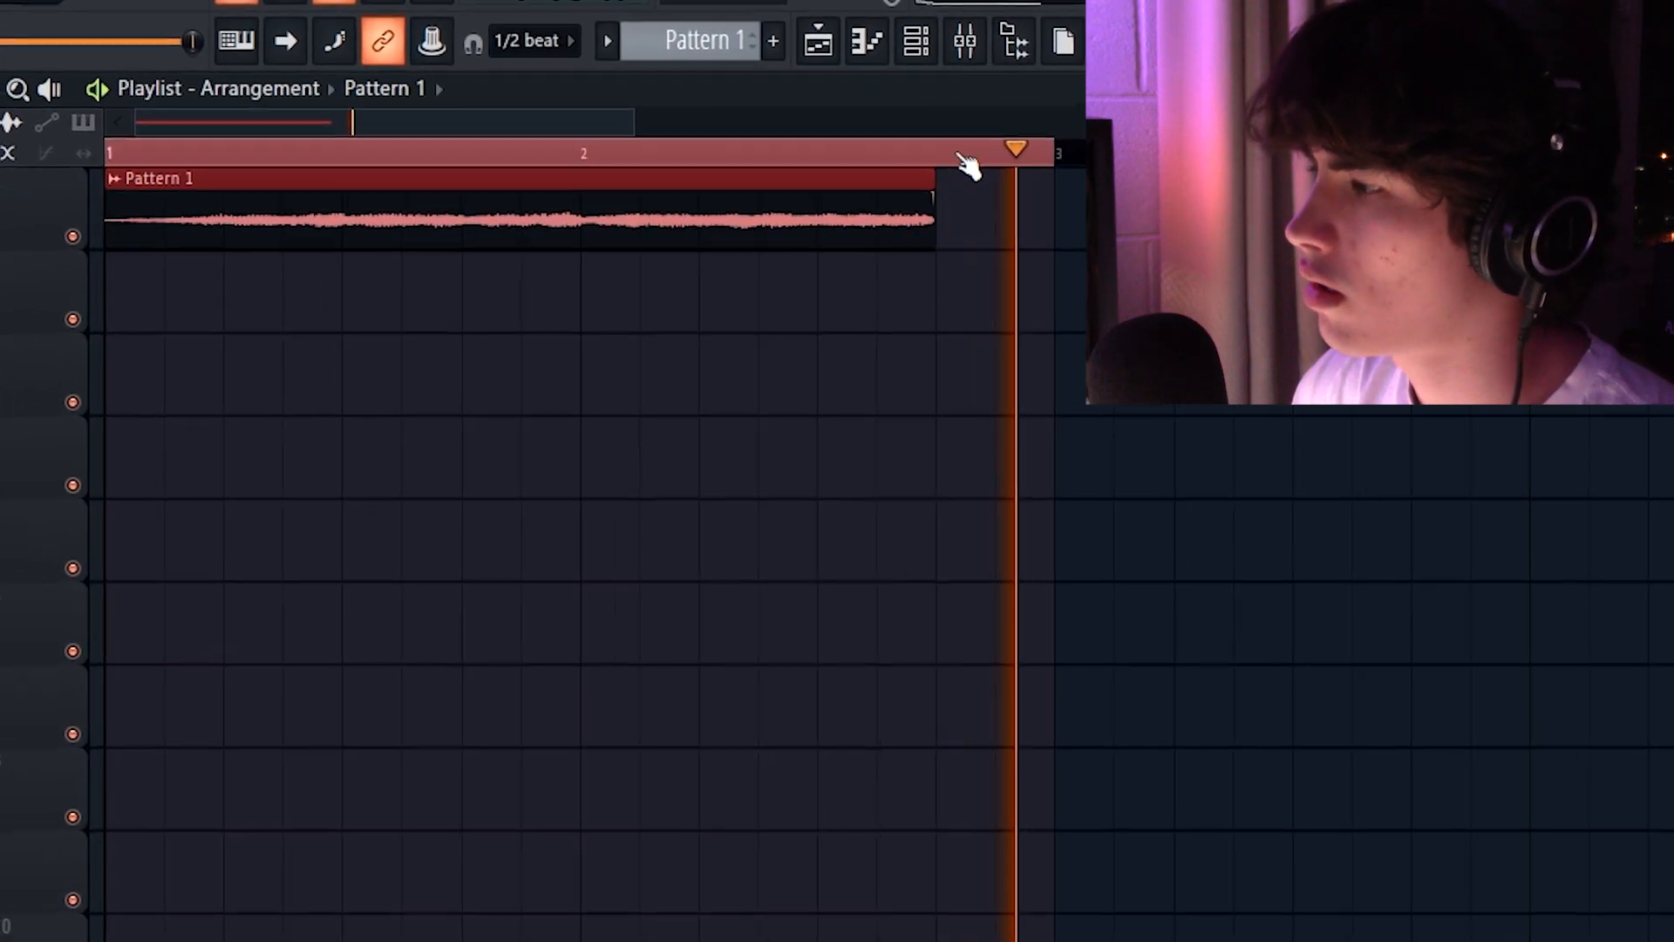
drag(861, 134, 813, 137)
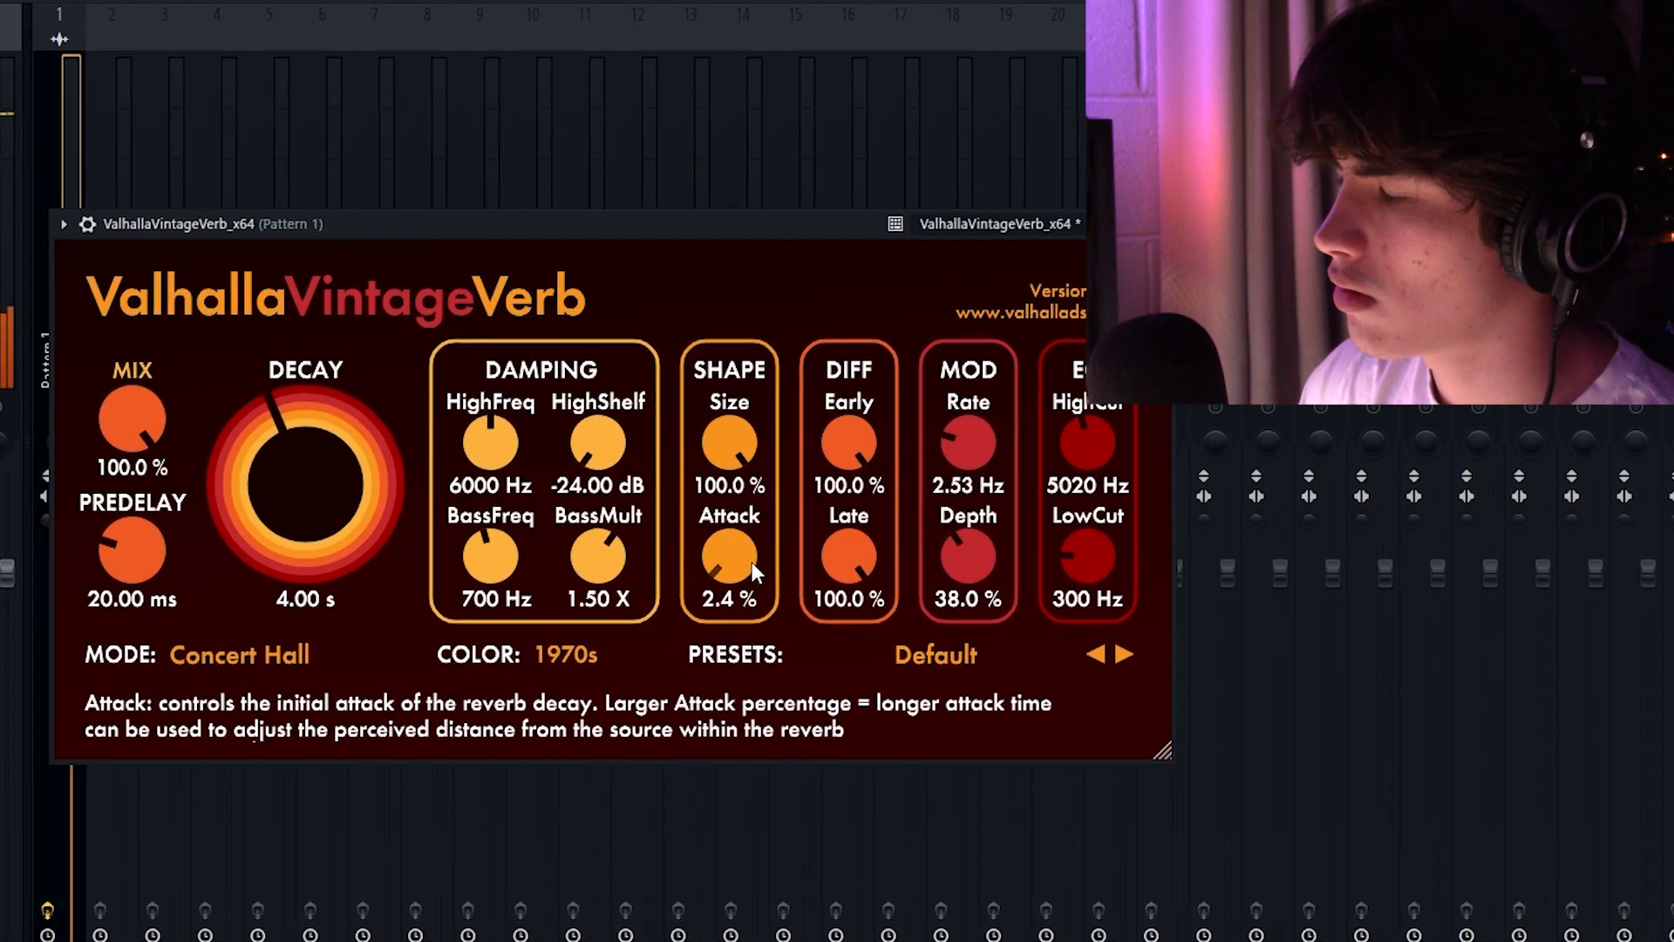
Lower the Attack of ValhallaVintageVerb and create an automation clip for its Mix level in the playlist.
drag(755, 566, 753, 583)
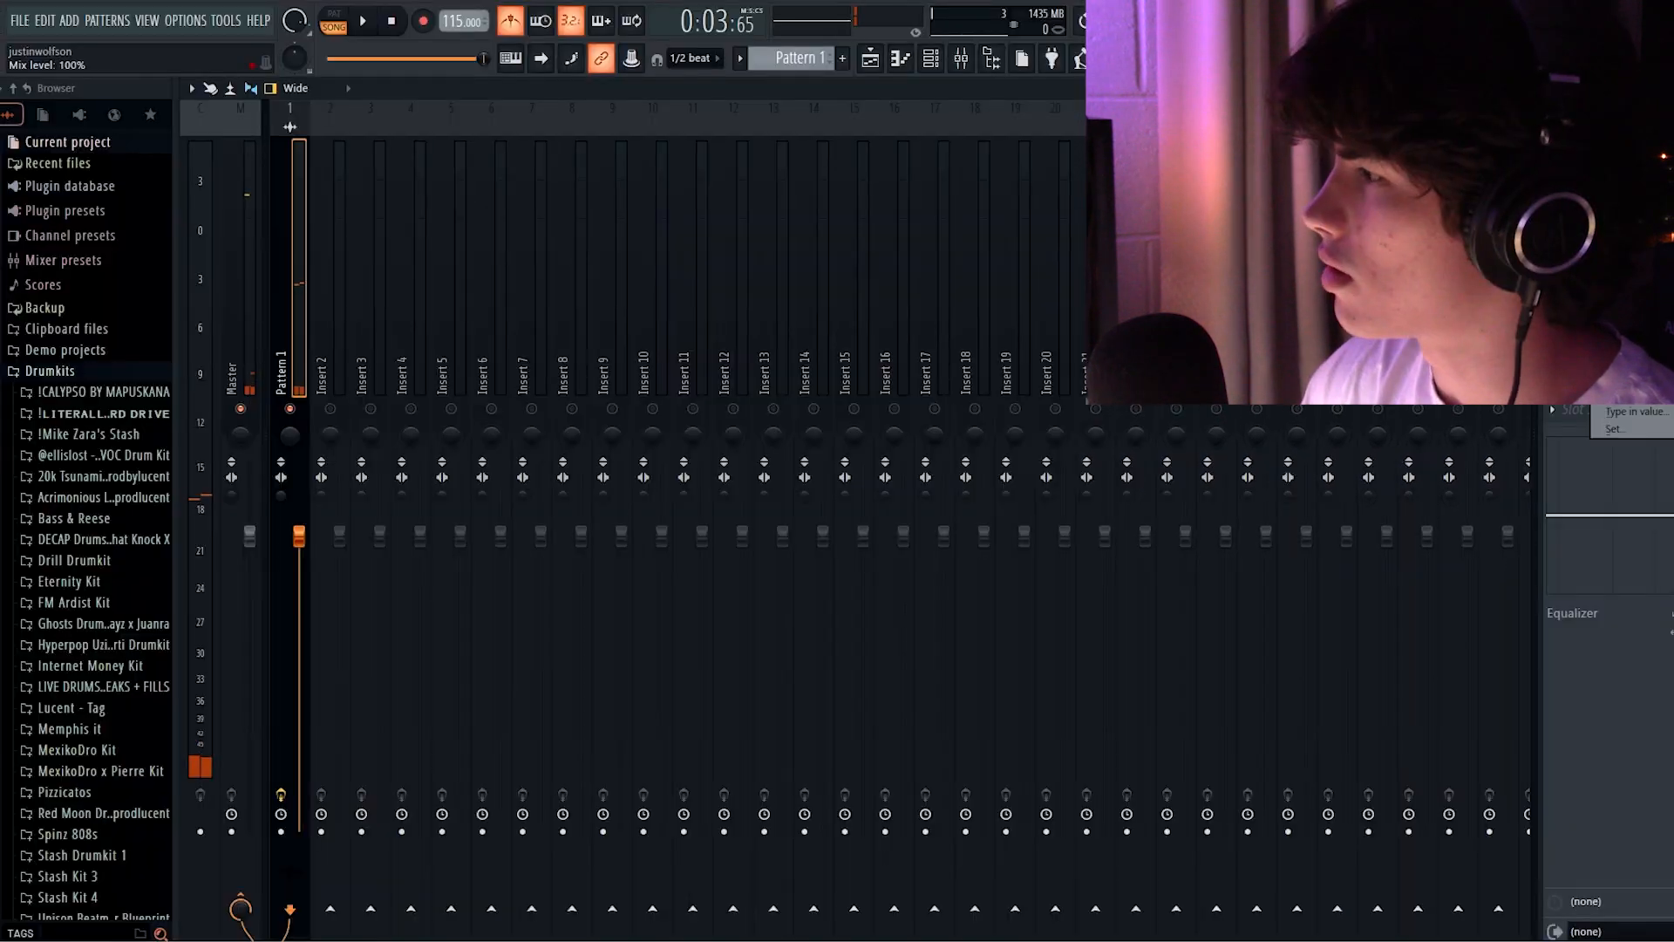
click(873, 57)
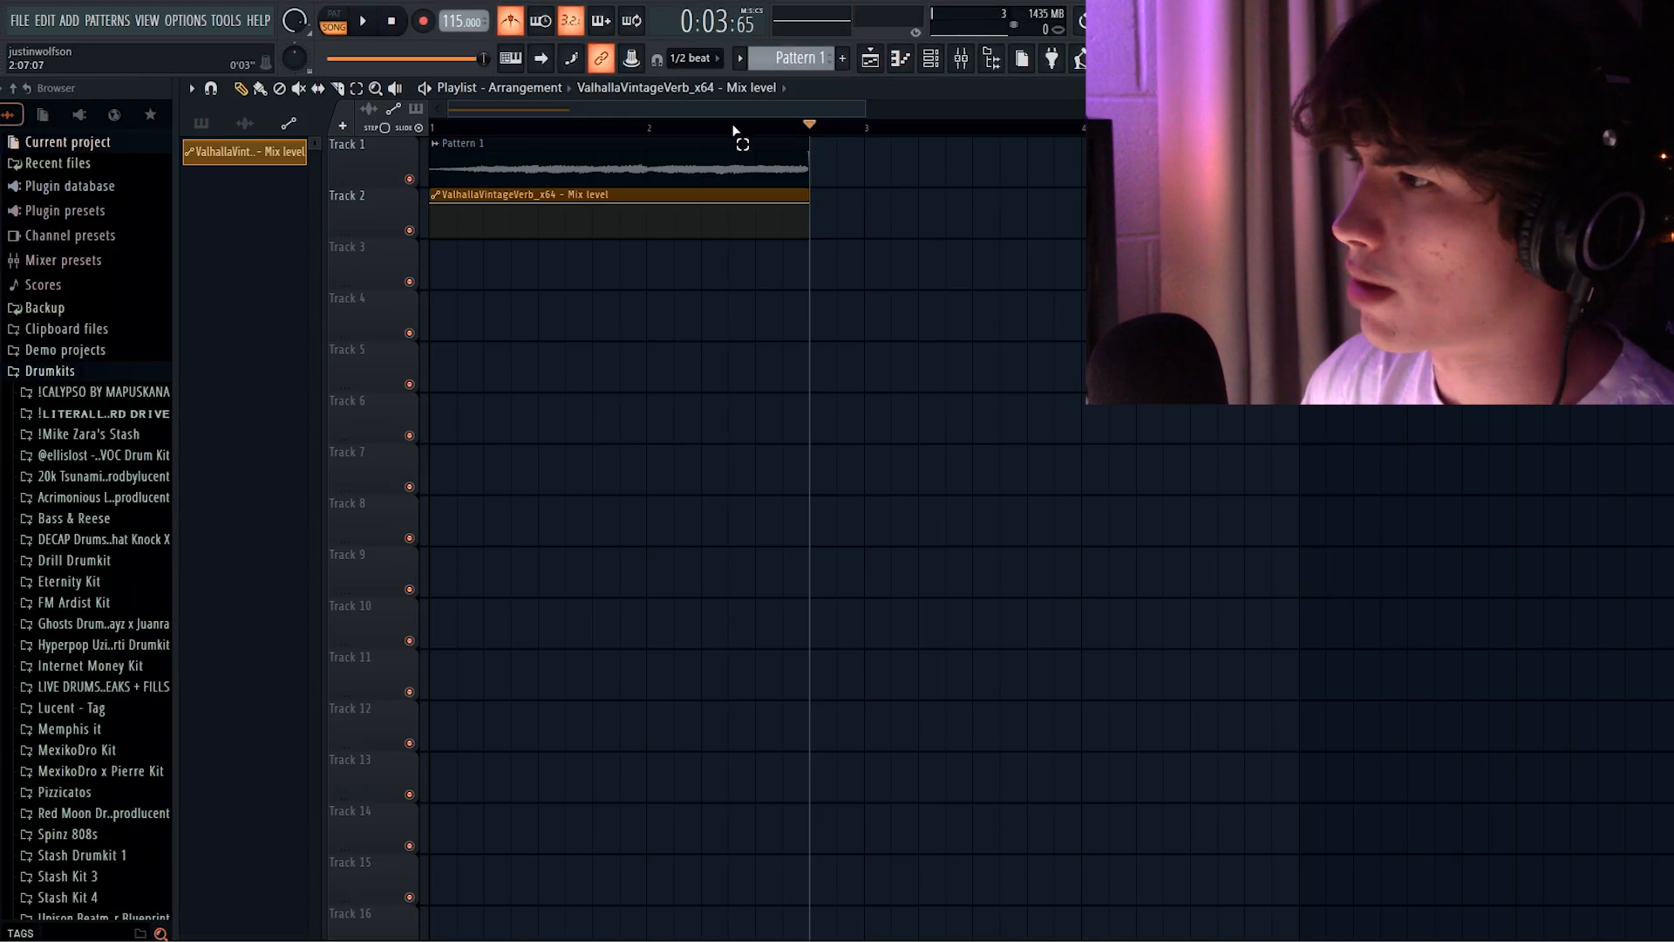
Shape the reverb Mix level automation to stay at zero until near the end, extend it to bar 3 and delete the selected point.
right_click(753, 211)
drag(755, 212, 755, 238)
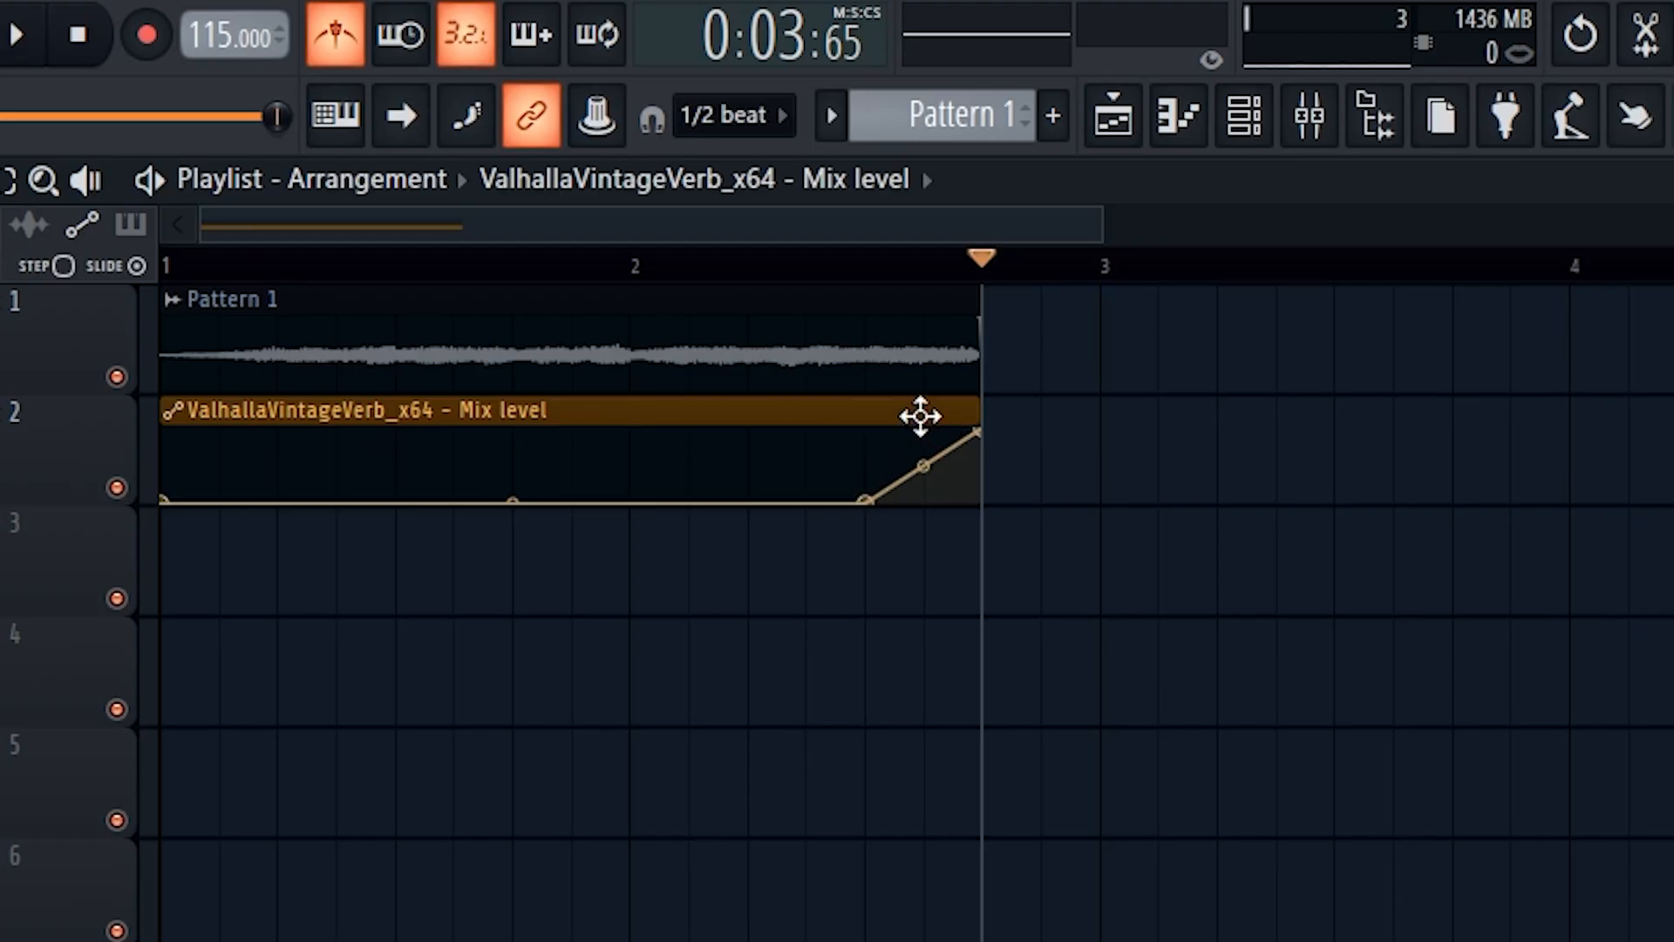
drag(920, 416, 1035, 416)
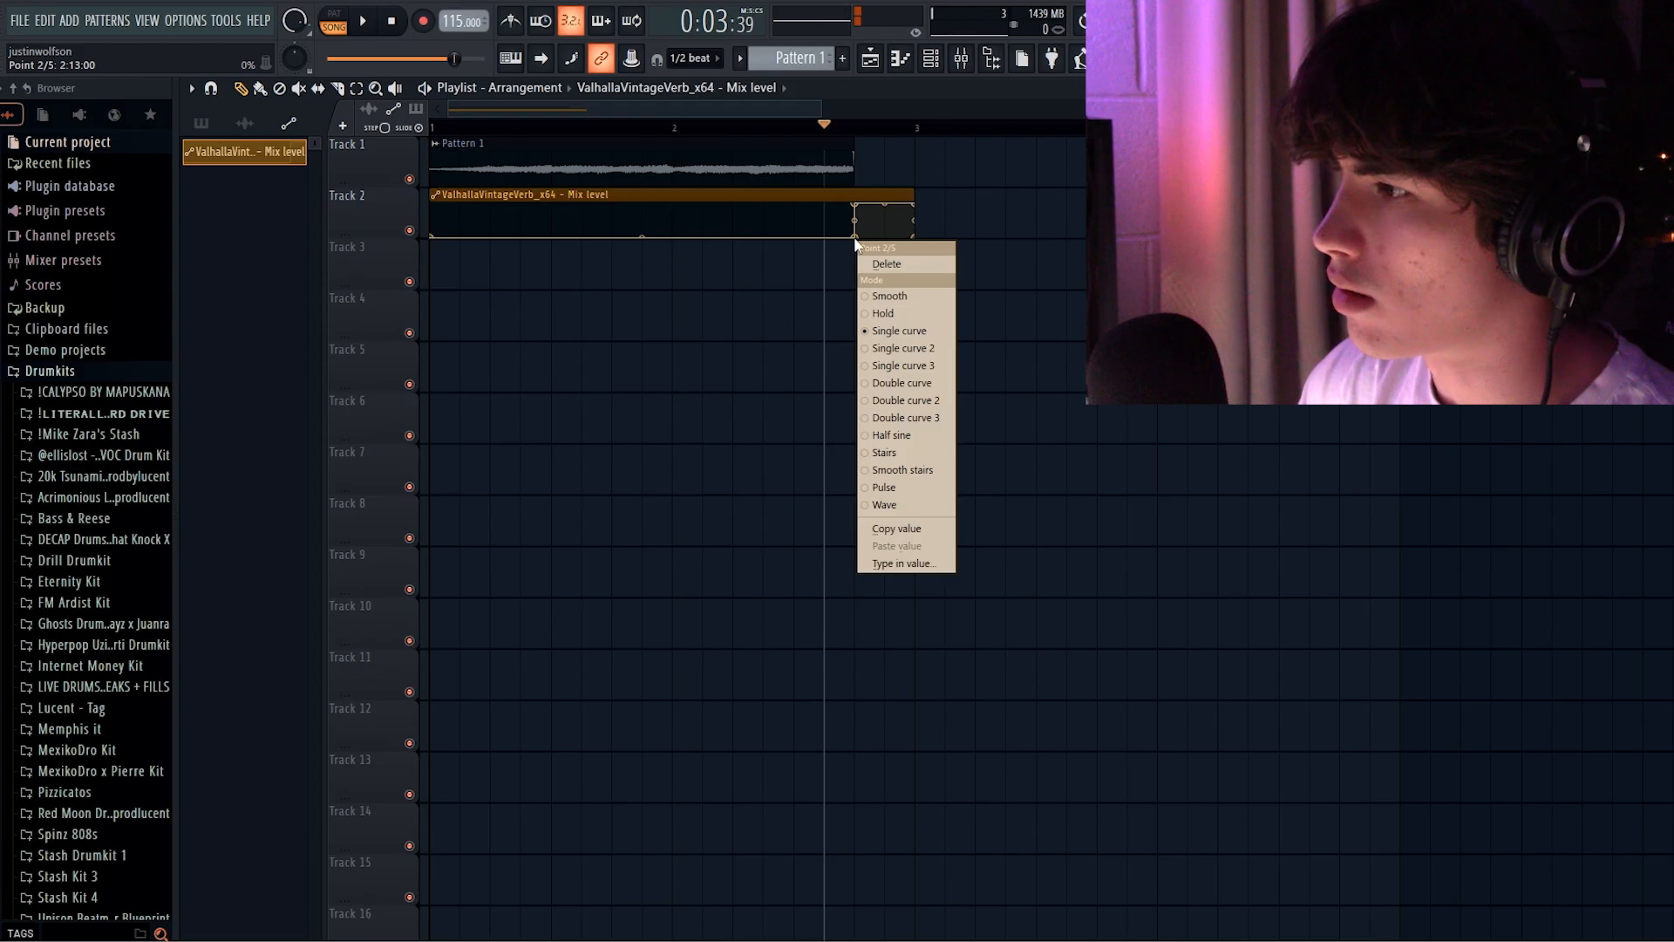
click(881, 262)
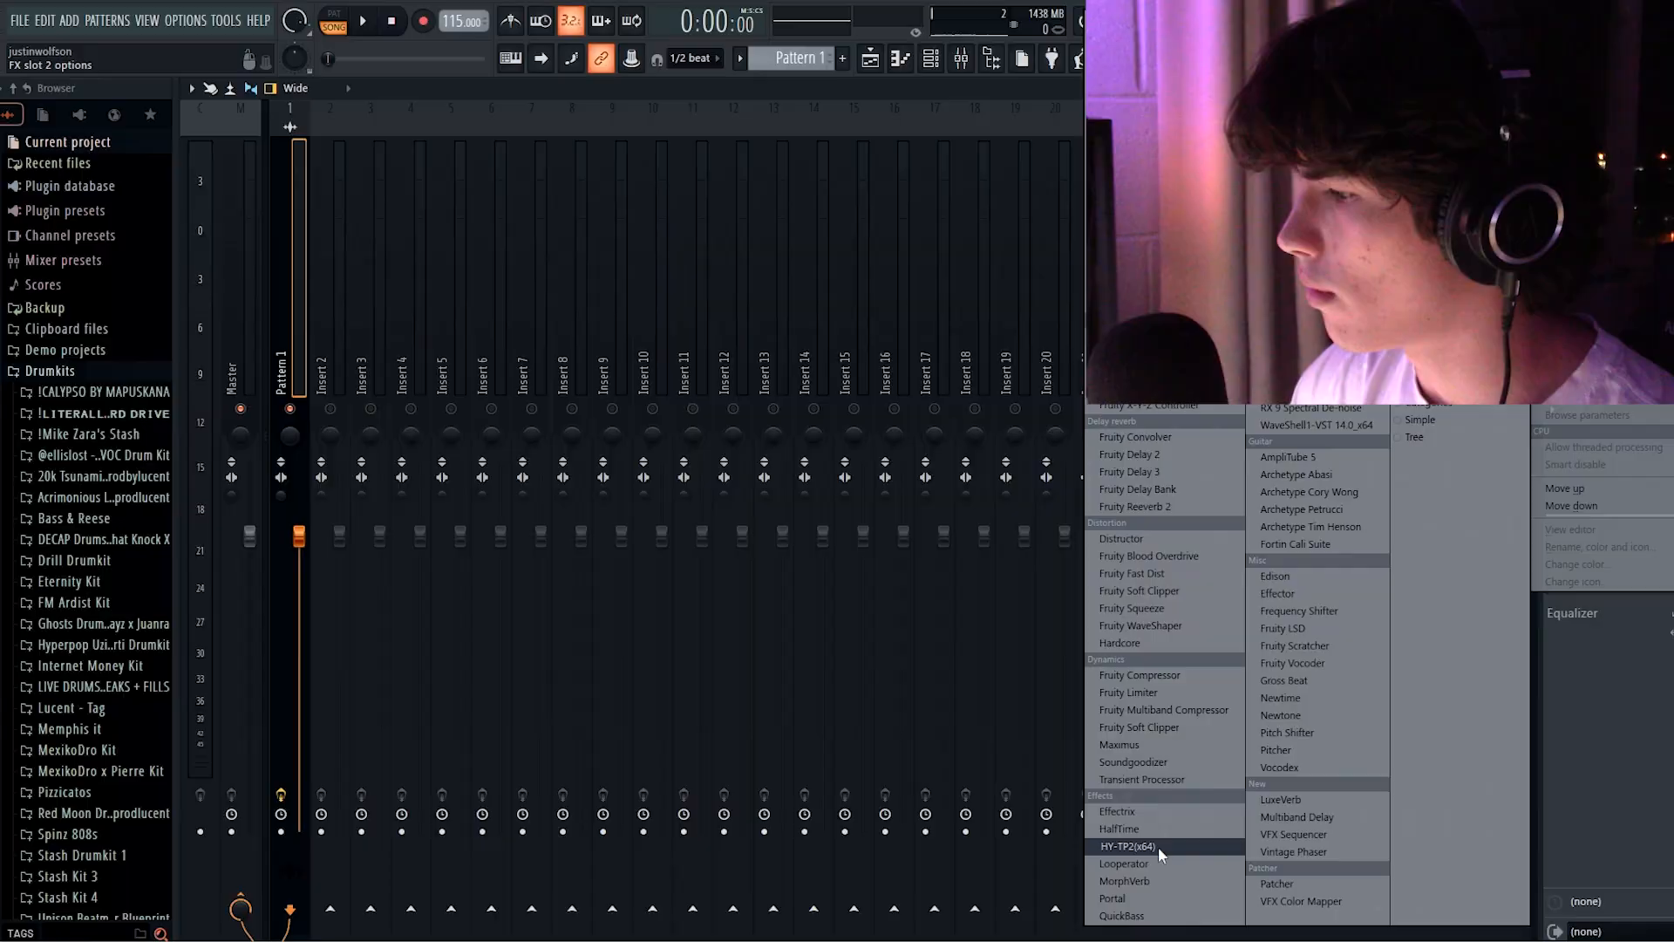
Load the HY-TP2(x64) effect into slot 2 of the Pattern 1 mixer track and close its window.
click(1158, 848)
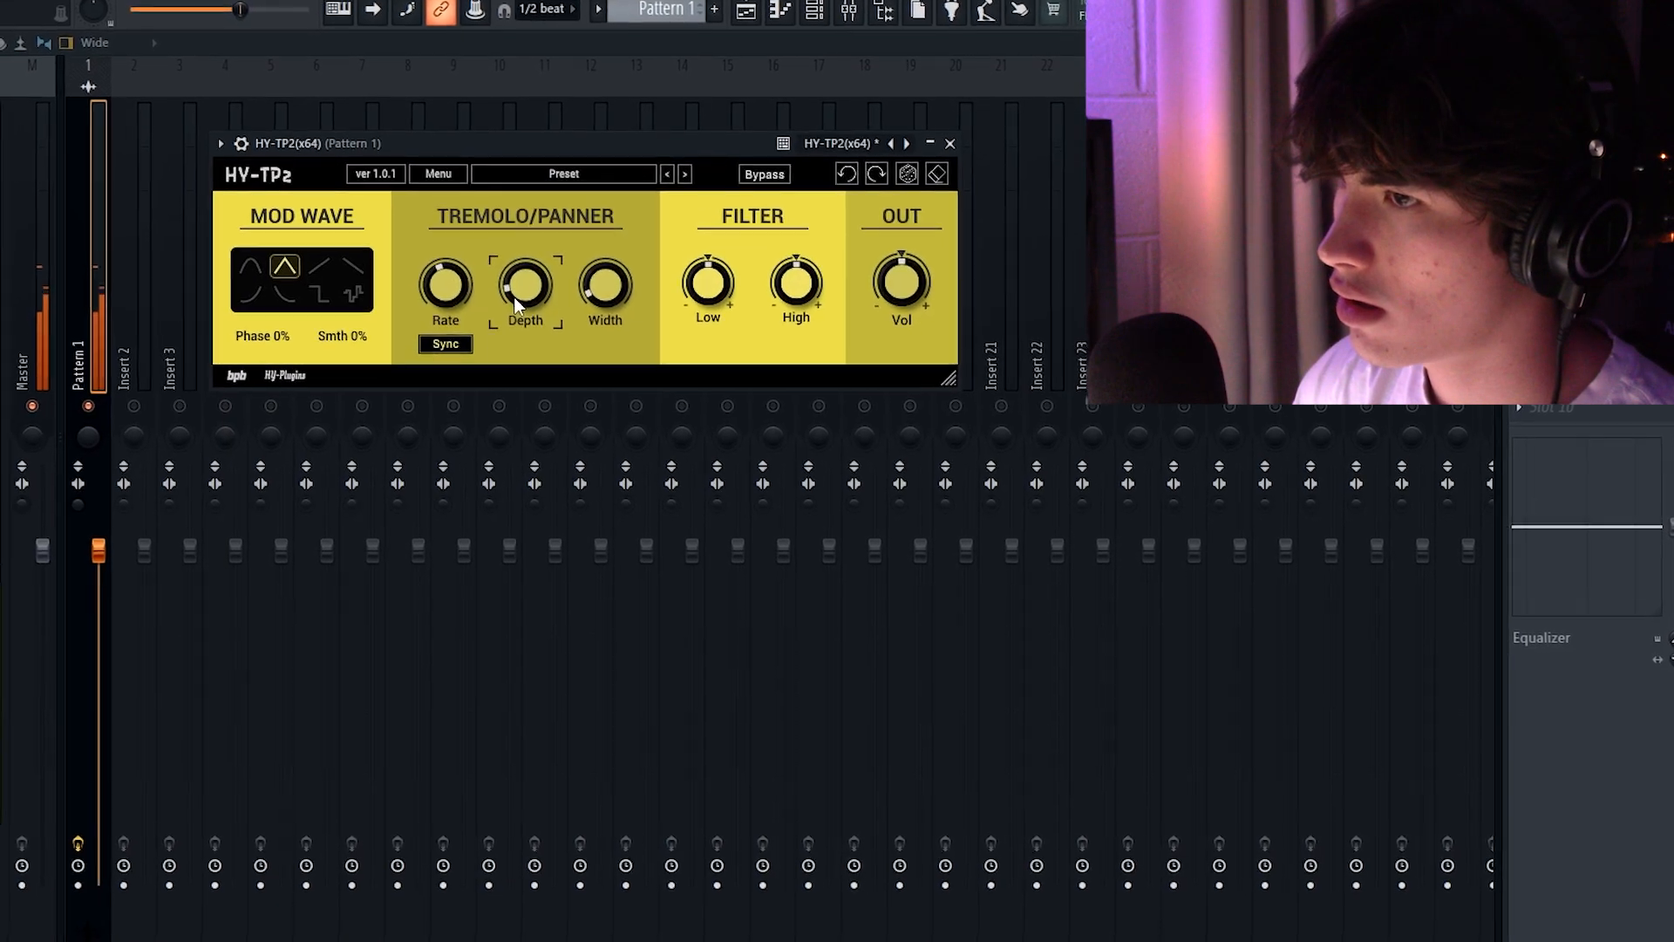
click(967, 151)
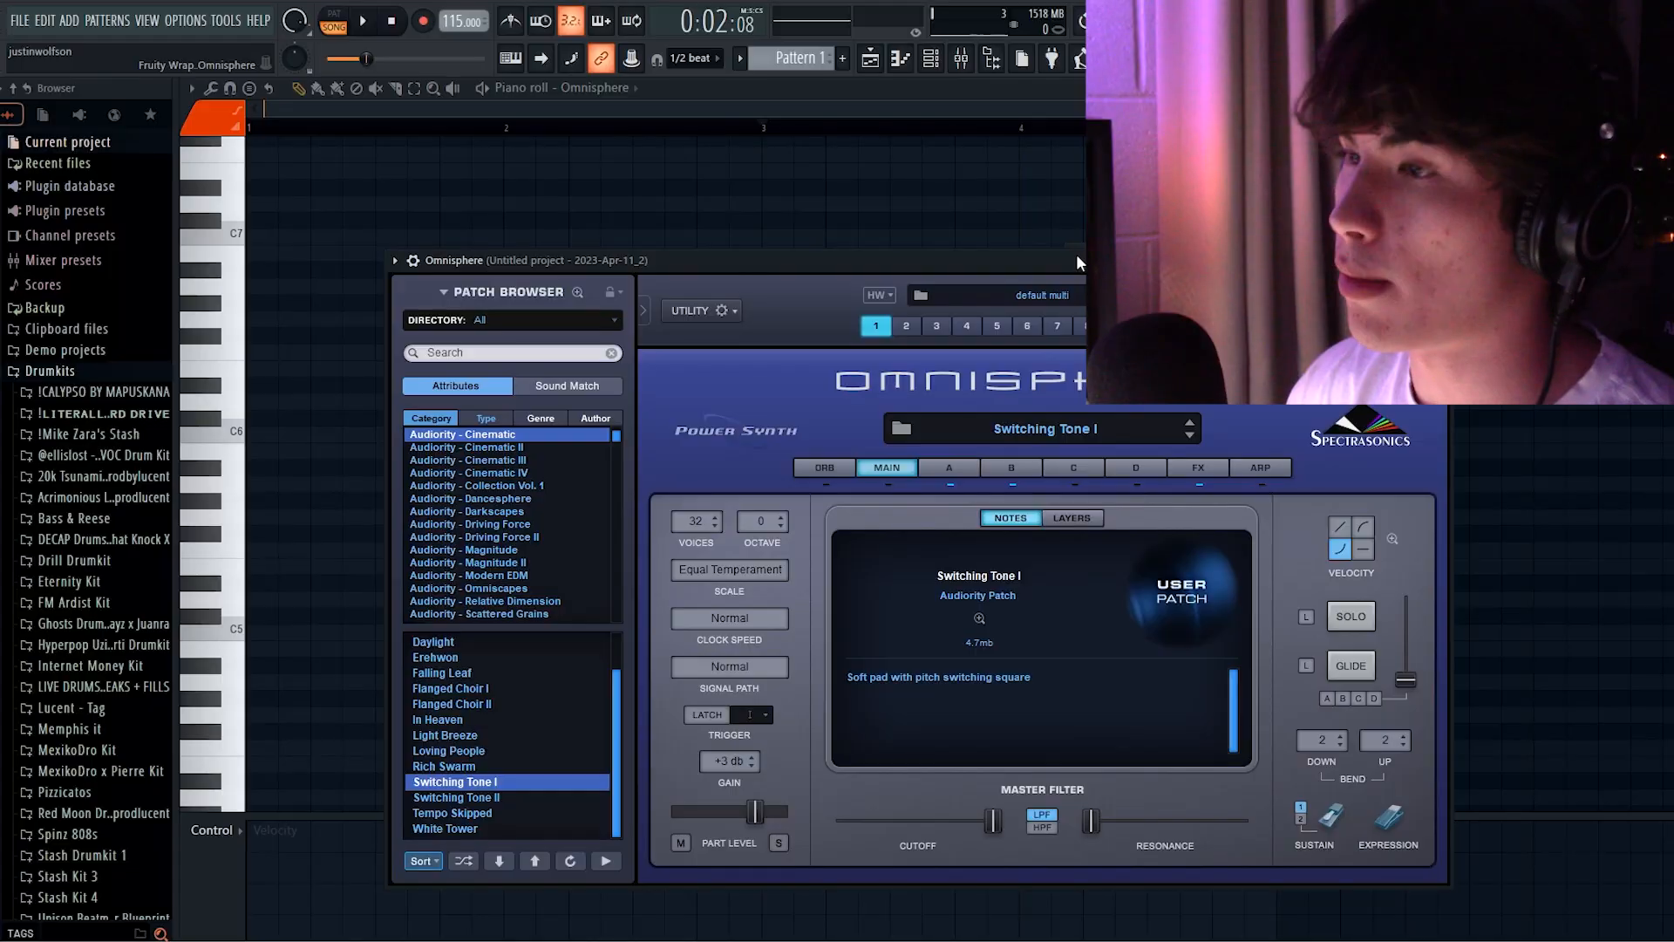
Solo Track 1 in the playlist and unsolo it again.
drag(1075, 255, 1041, 158)
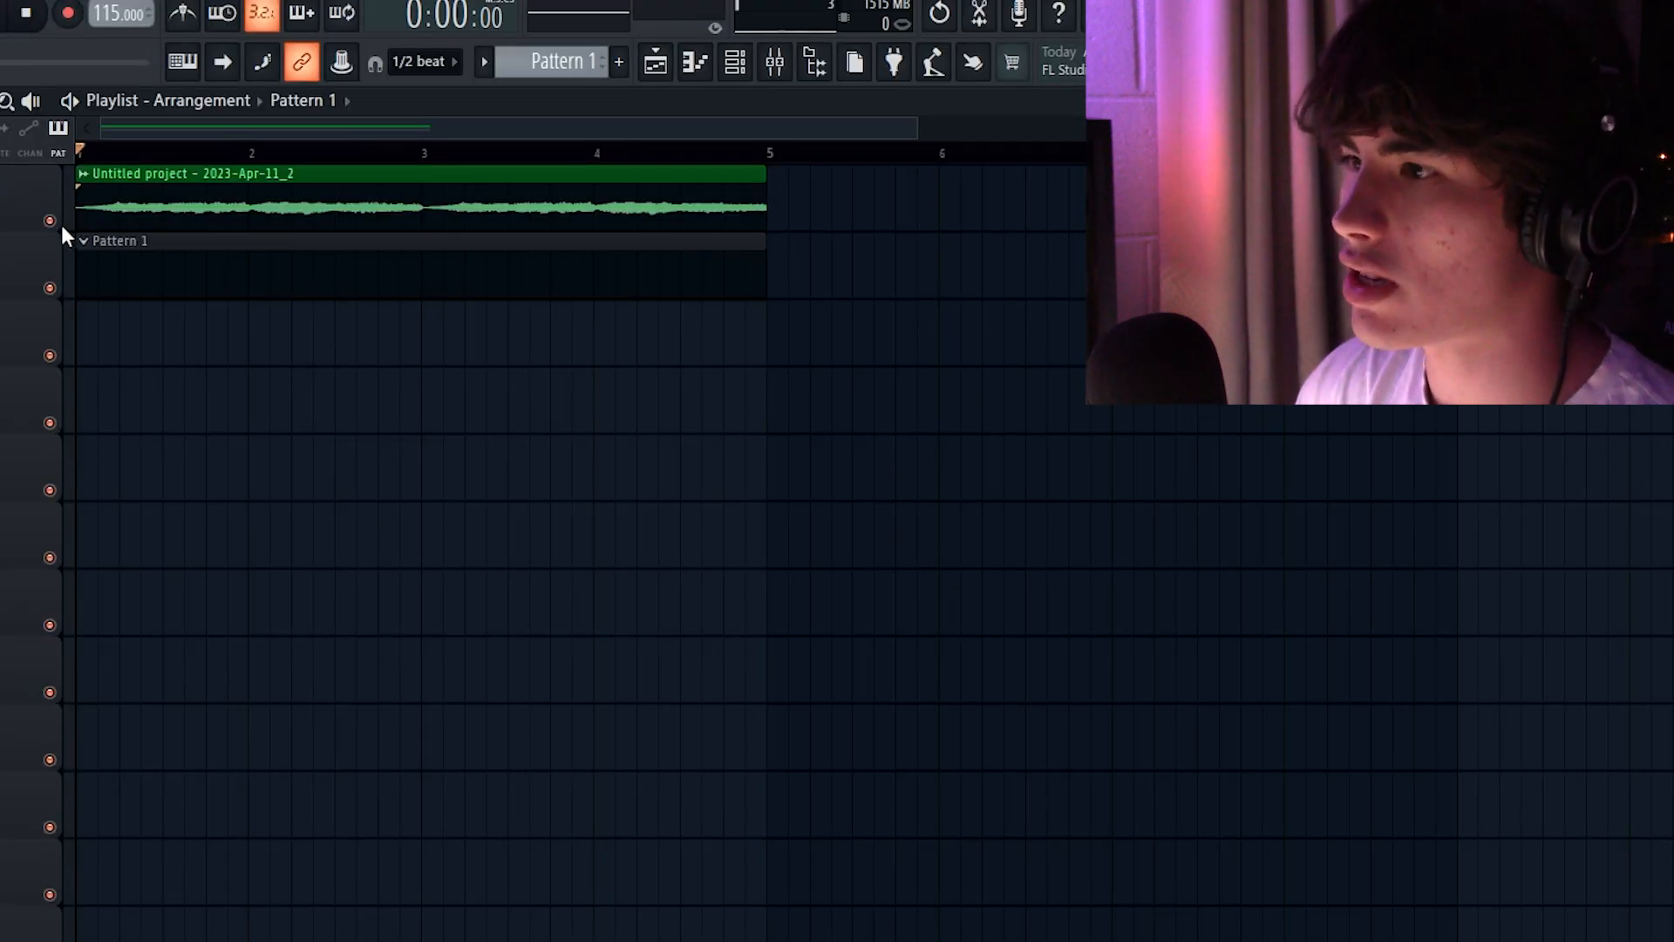
right_click(49, 222)
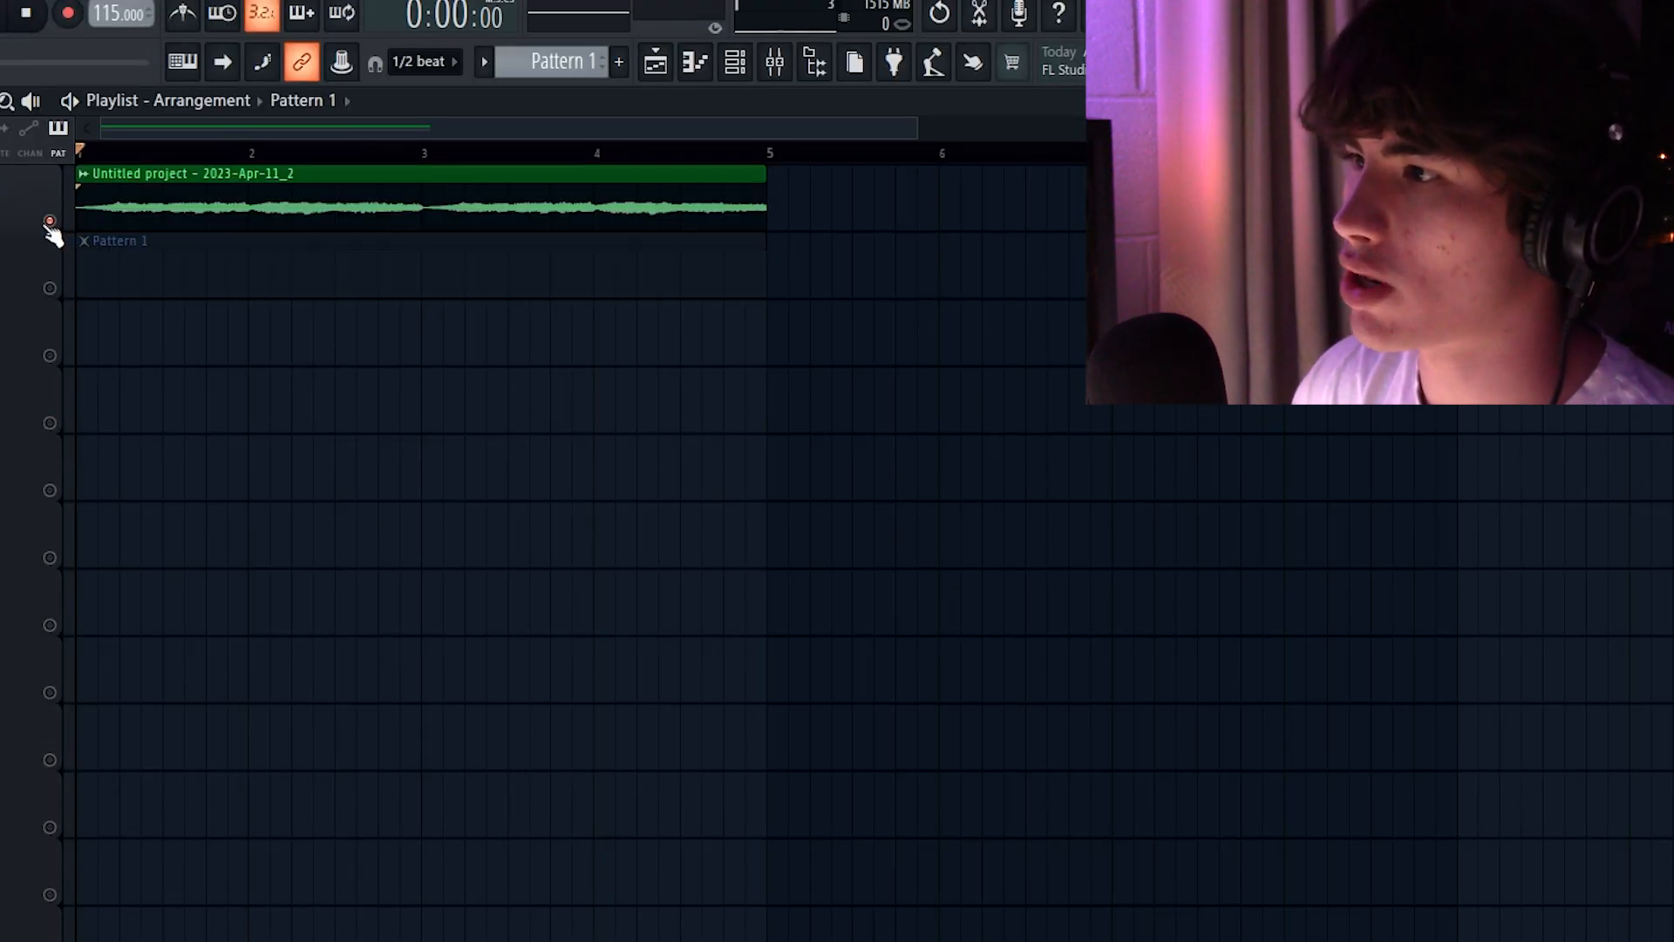
right_click(50, 221)
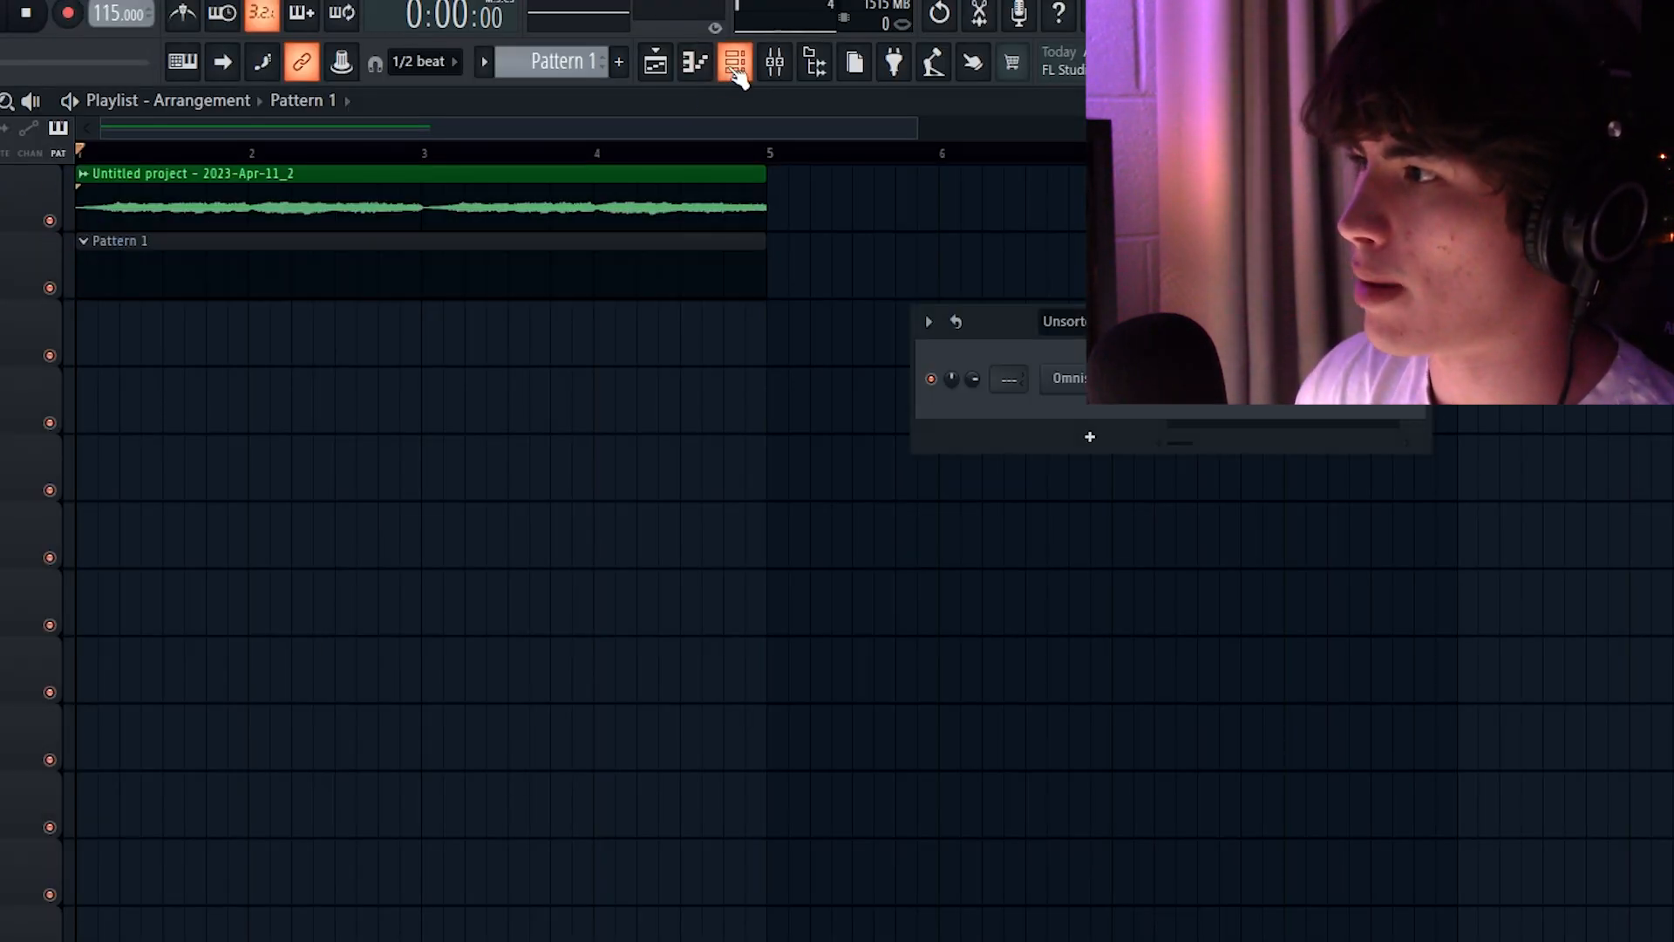
Open Omnisphere from the channel rack and load the Pad - Ghostly patch from the BigWerks - Mafia category.
click(1076, 351)
drag(1000, 321, 827, 258)
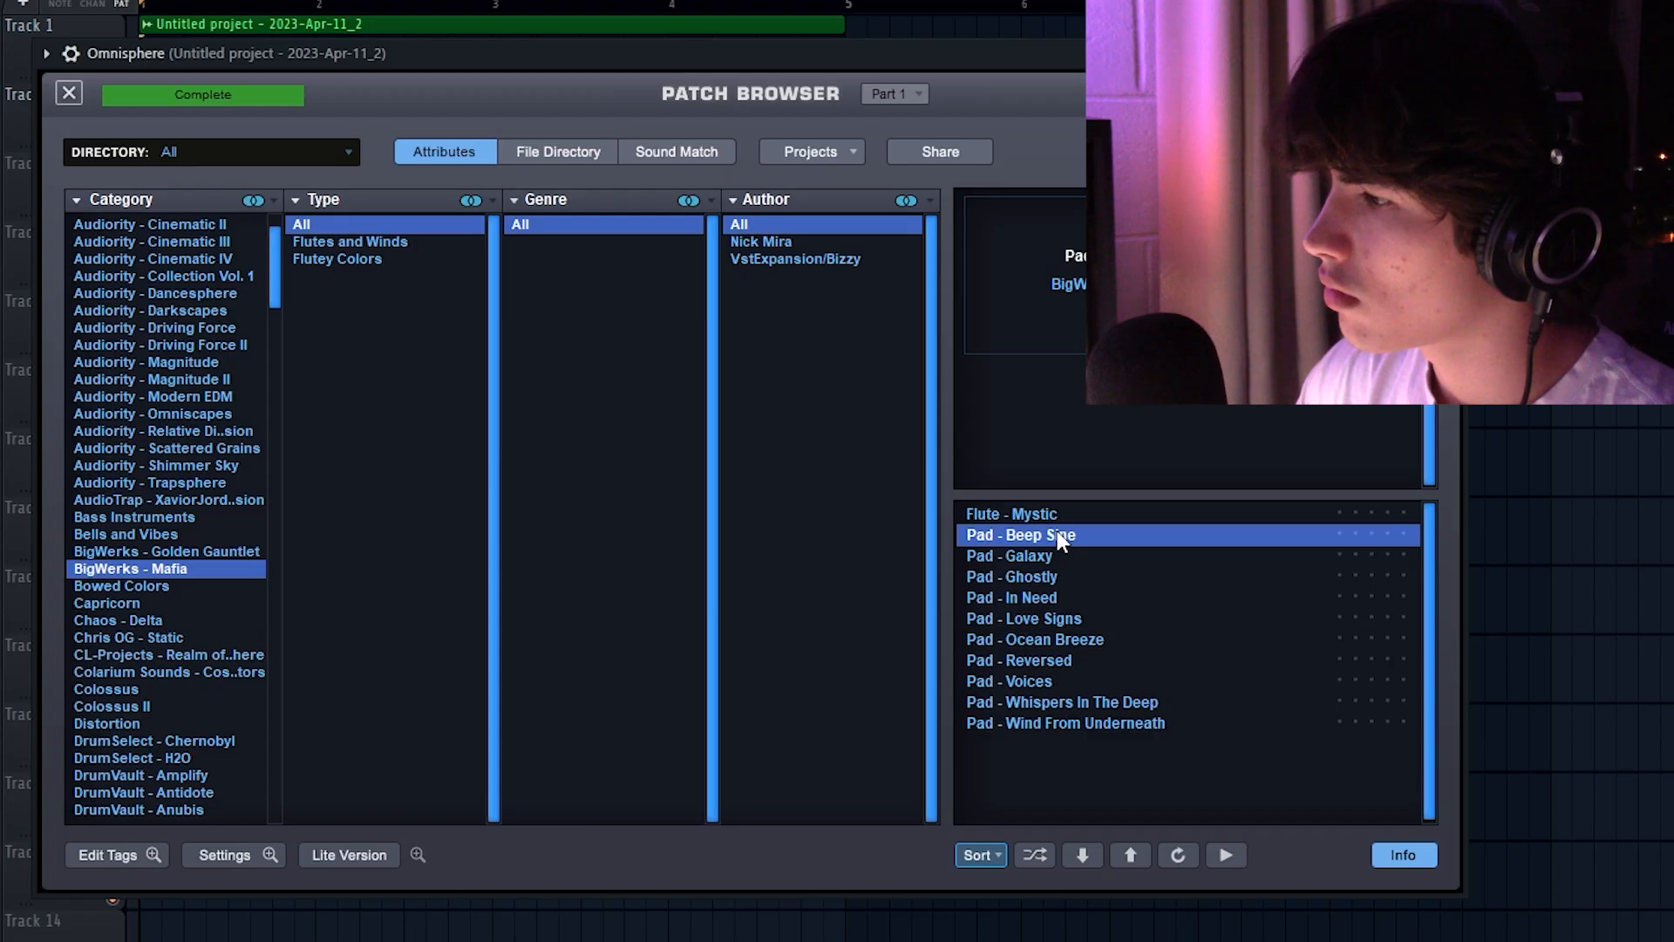
click(1036, 581)
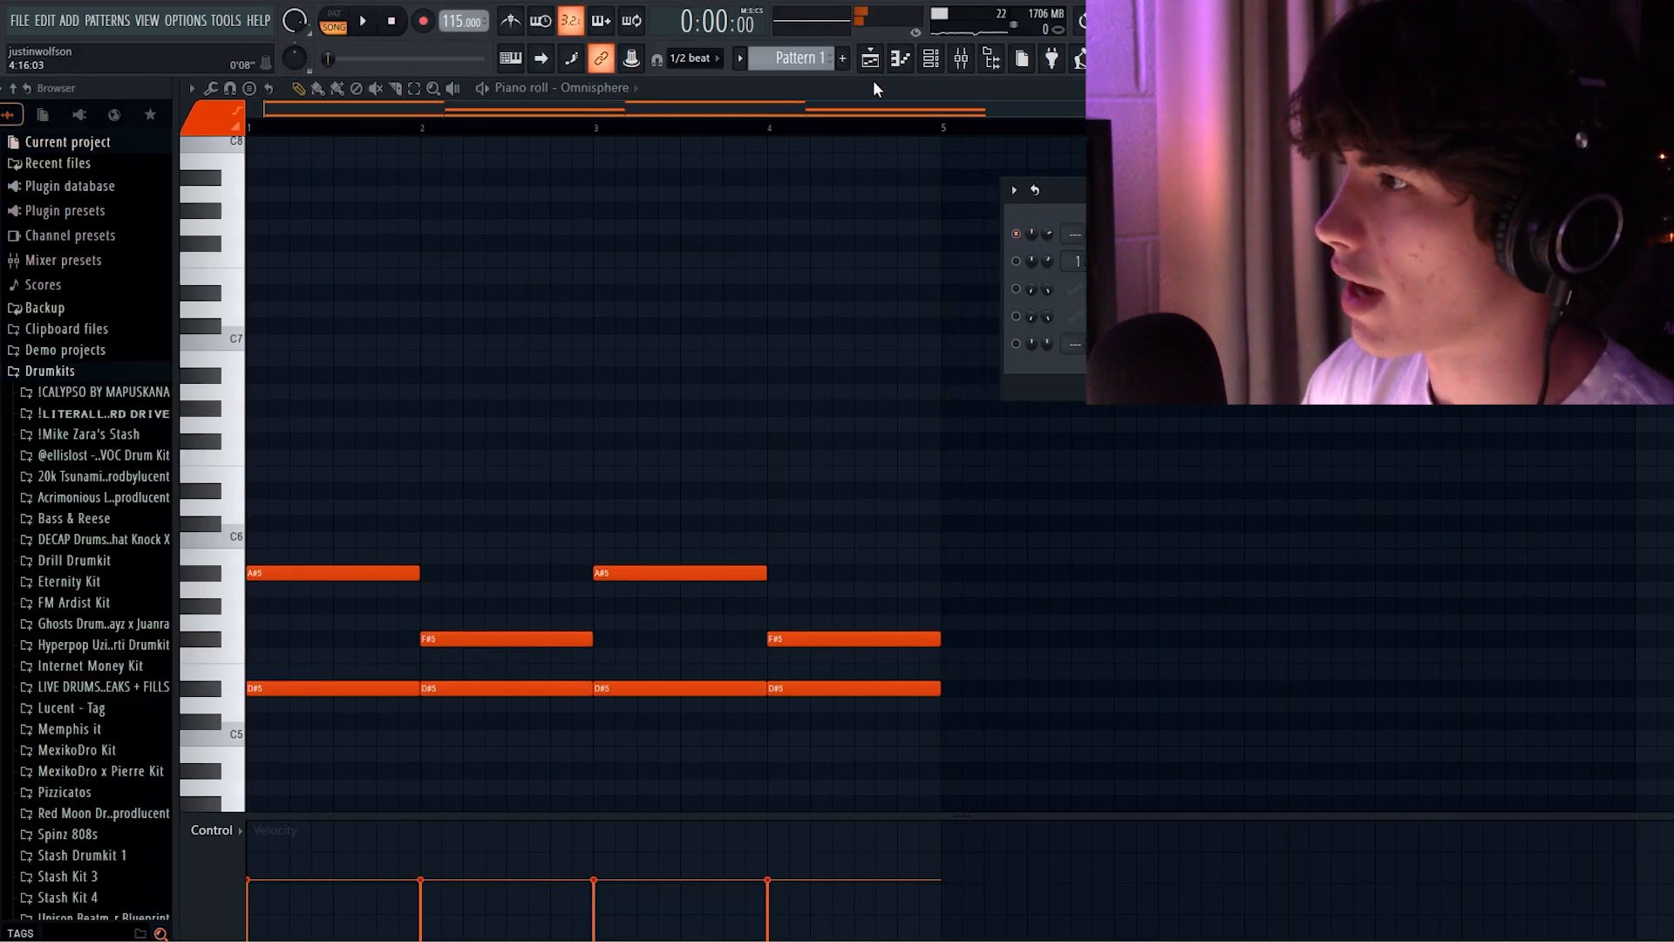
Show the playlist and unsolo the Omnisphere channel in the channel rack.
click(900, 61)
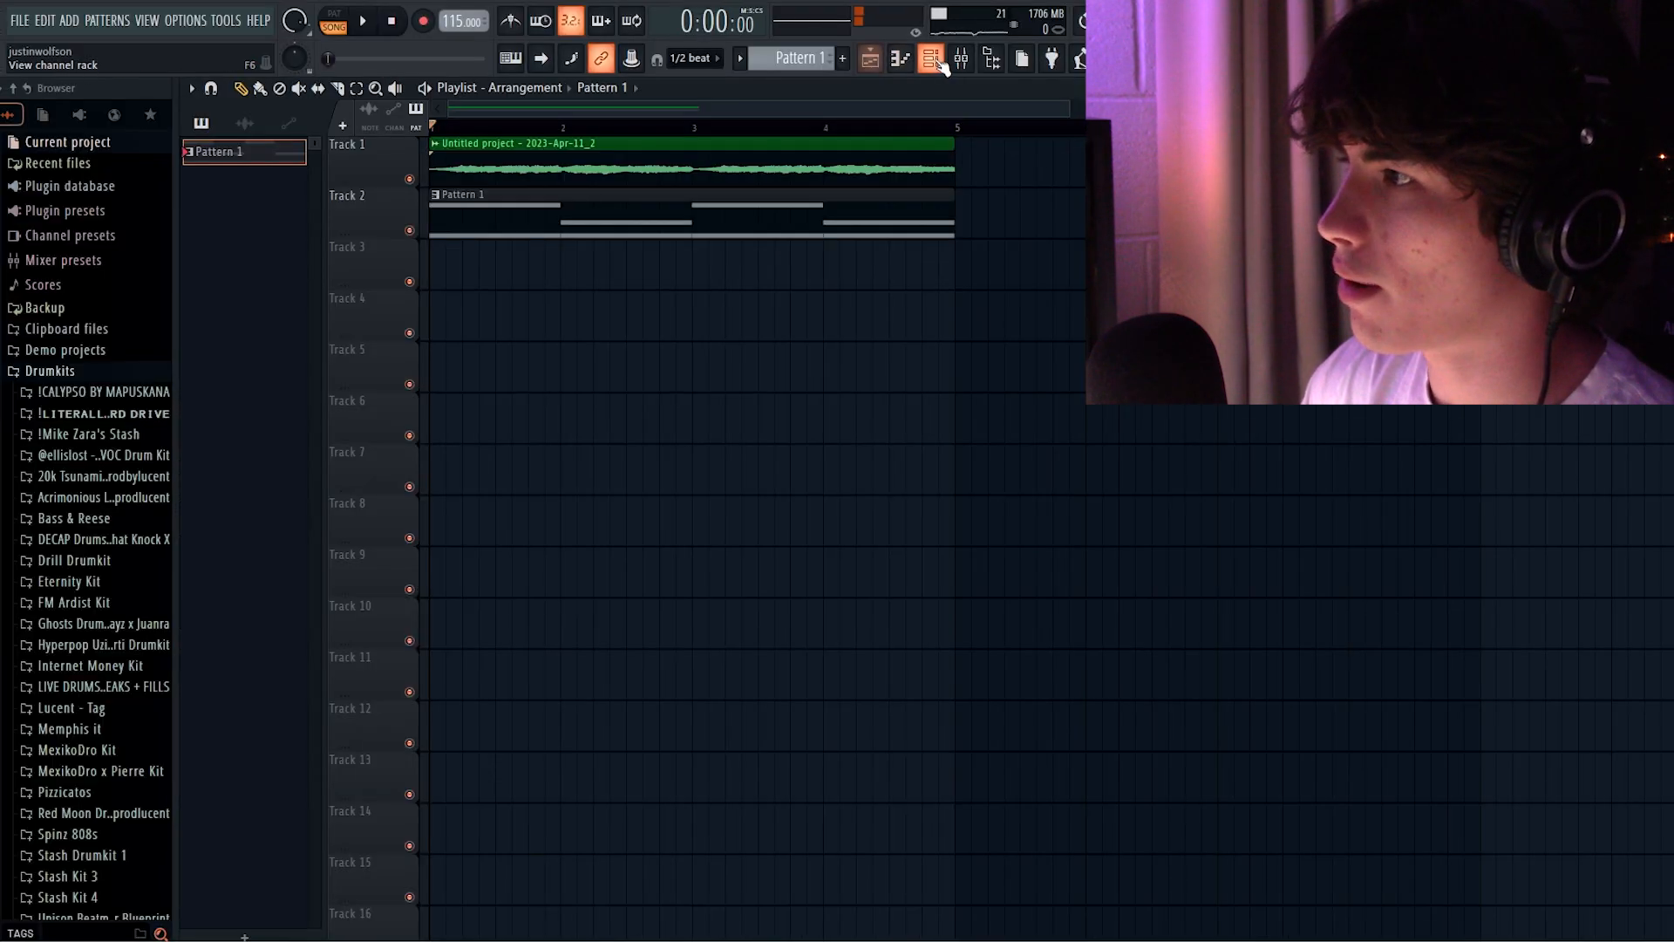
right_click(1016, 236)
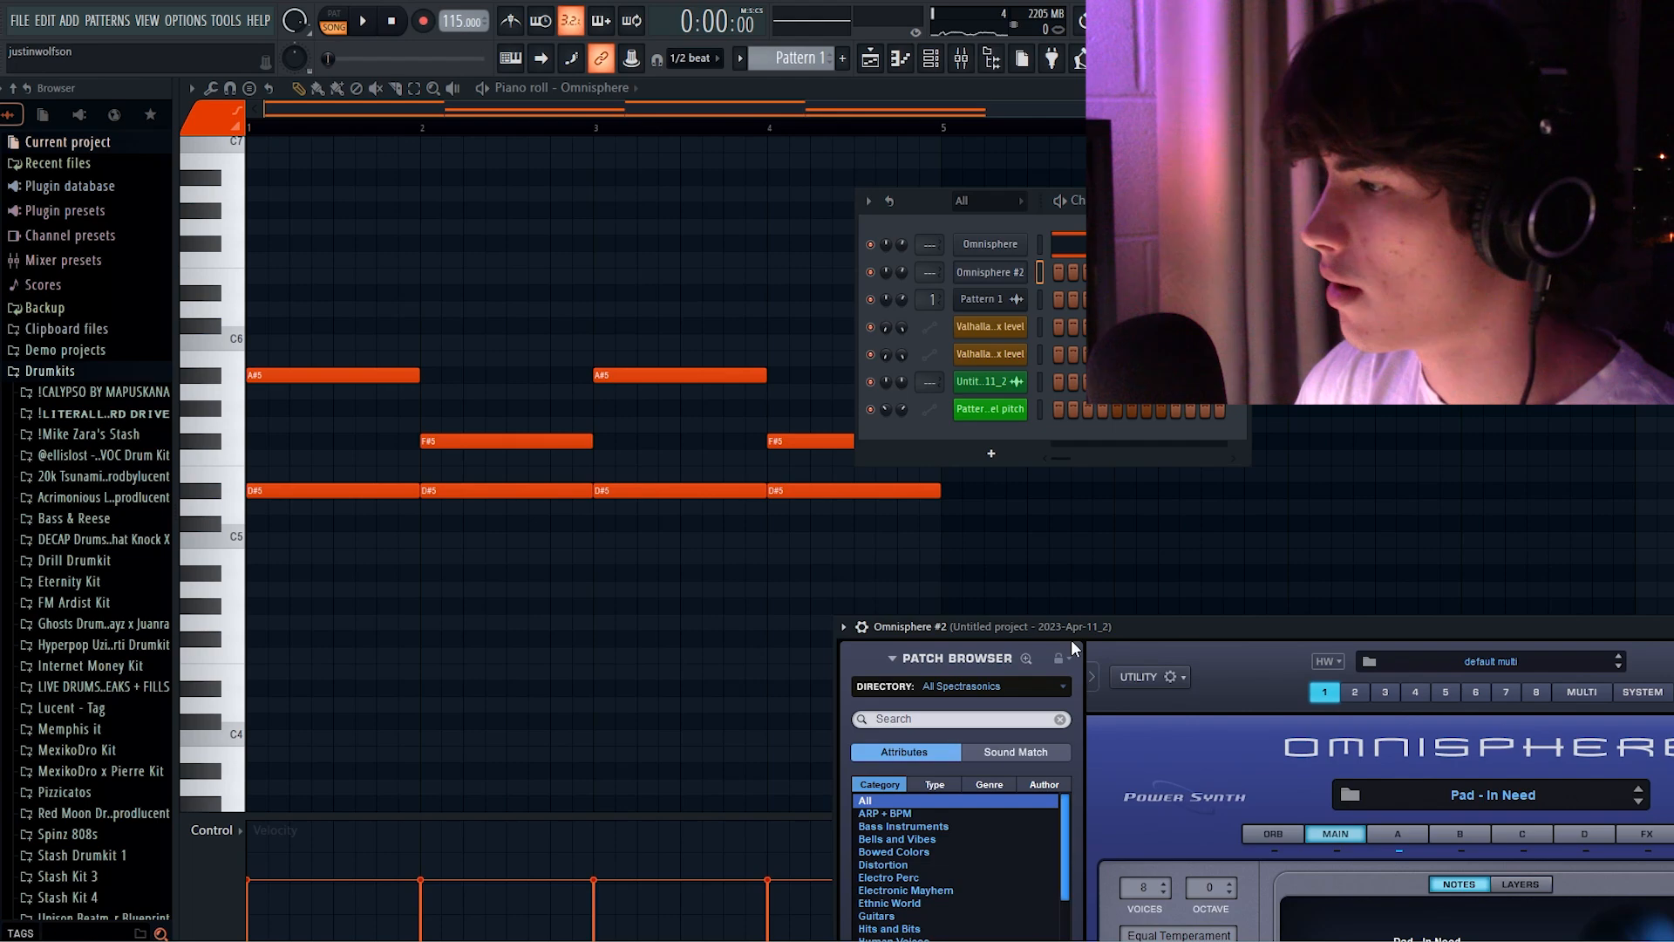
Bring the Omnisphere #2 window fully into view and browse its Human Voices patches by type.
drag(1070, 640, 536, 131)
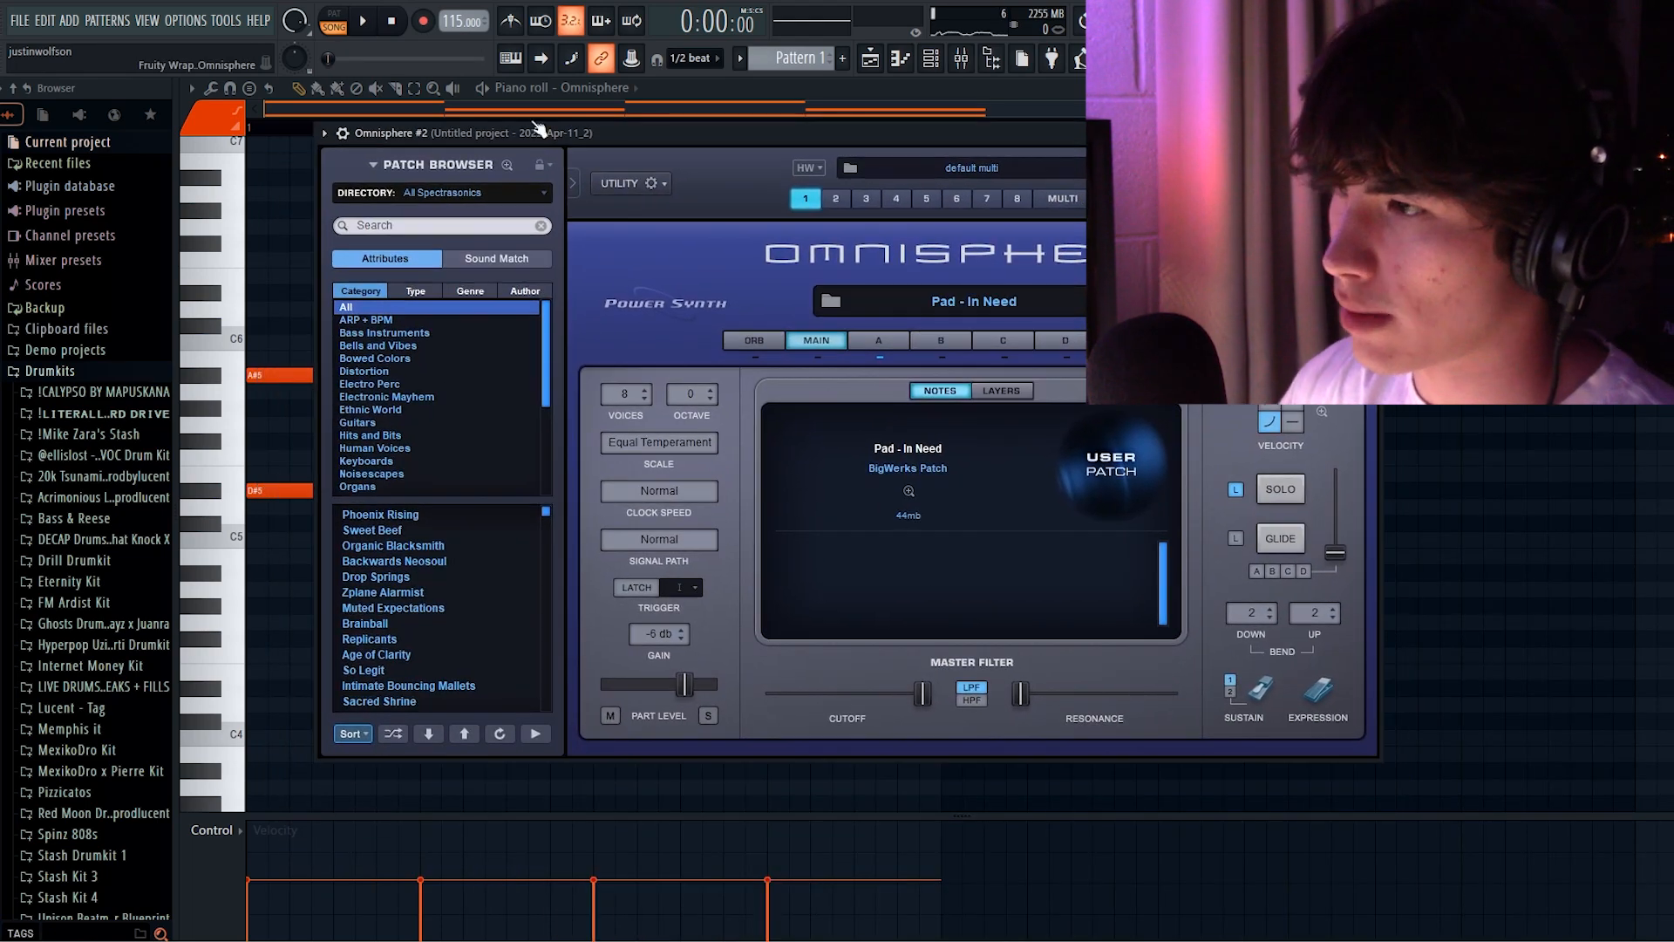
drag(734, 130, 702, 131)
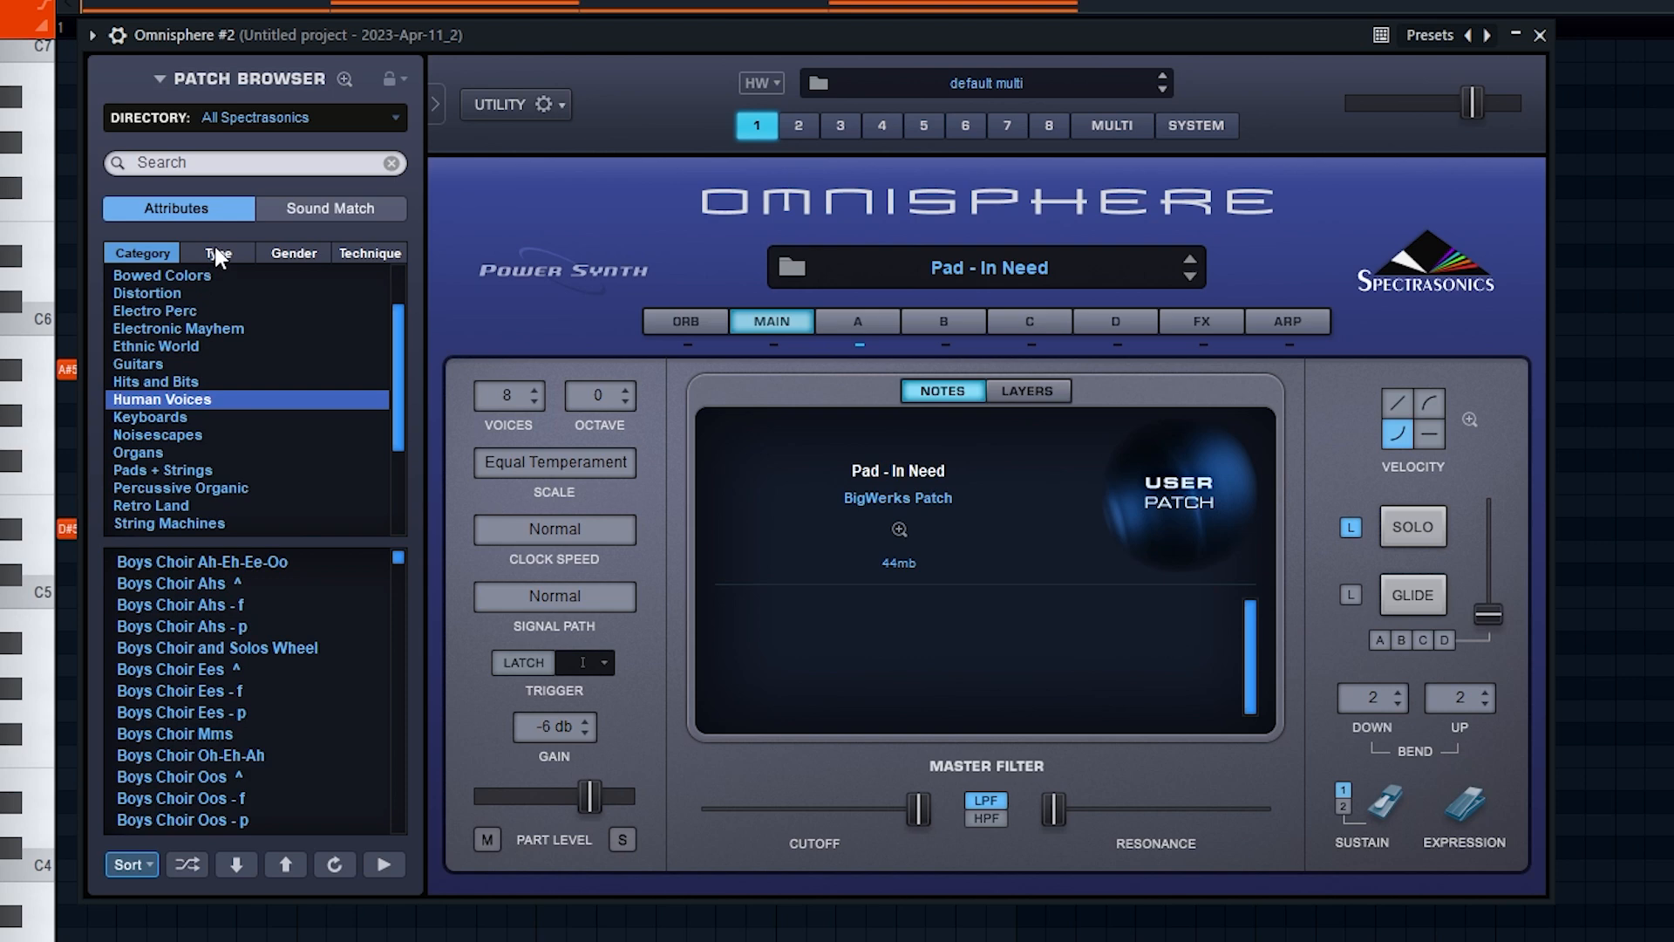
click(216, 252)
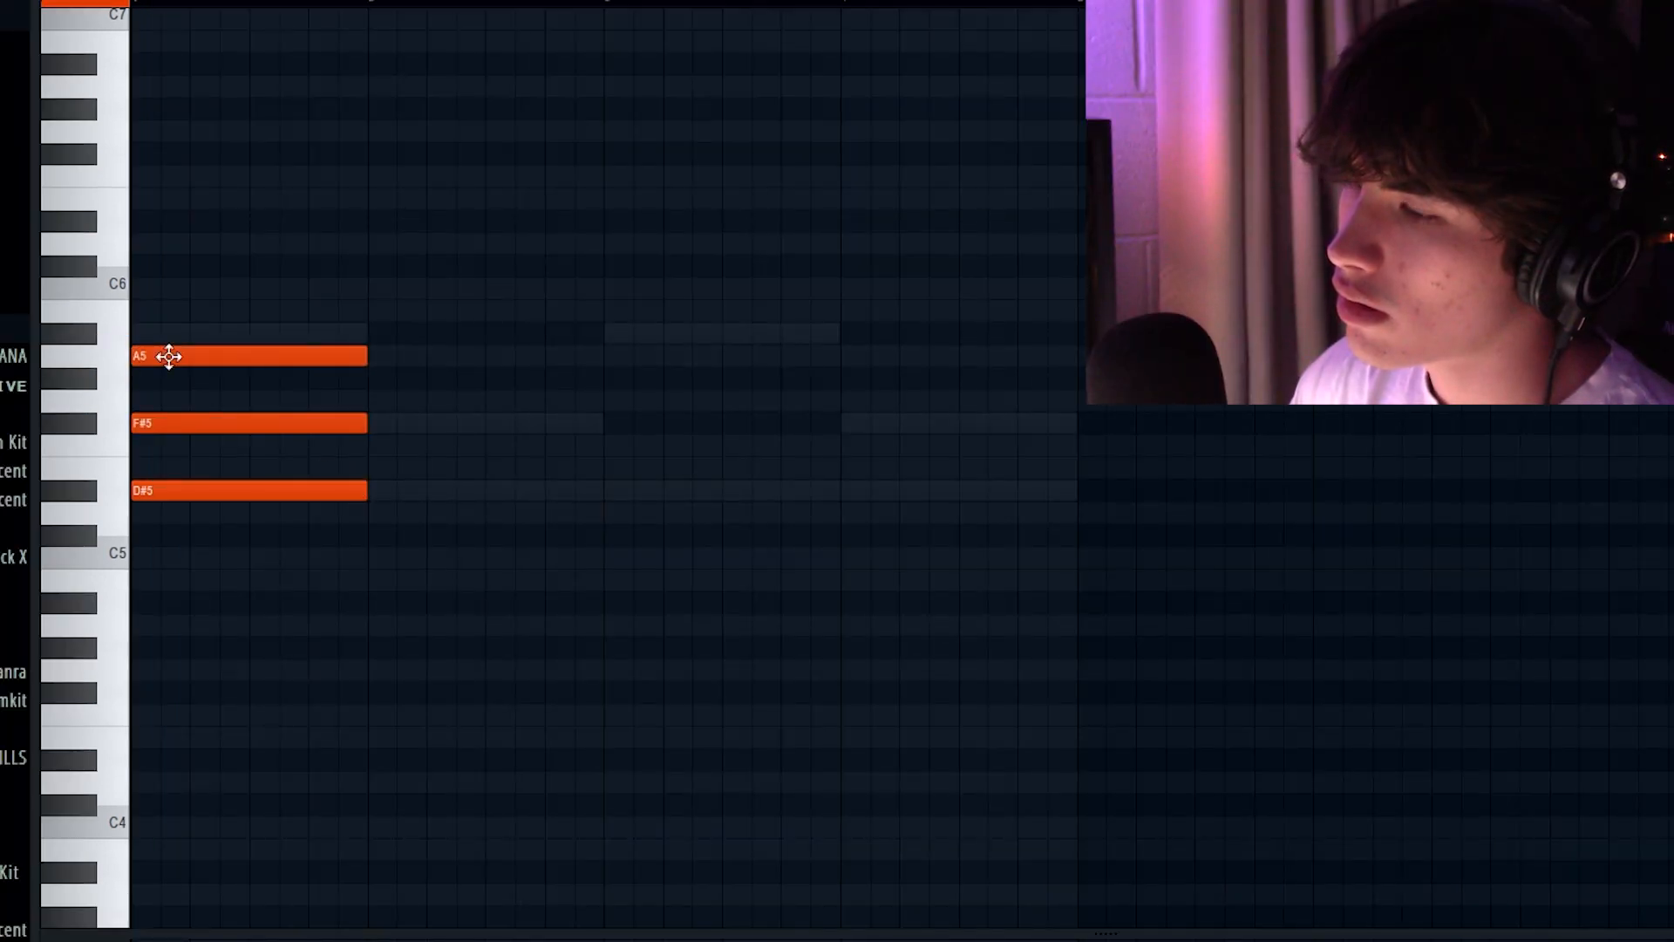
Raise the first chord's upper note to A#5, start playback and select all three chord notes.
drag(138, 322, 135, 324)
key(space)
drag(462, 521, 234, 256)
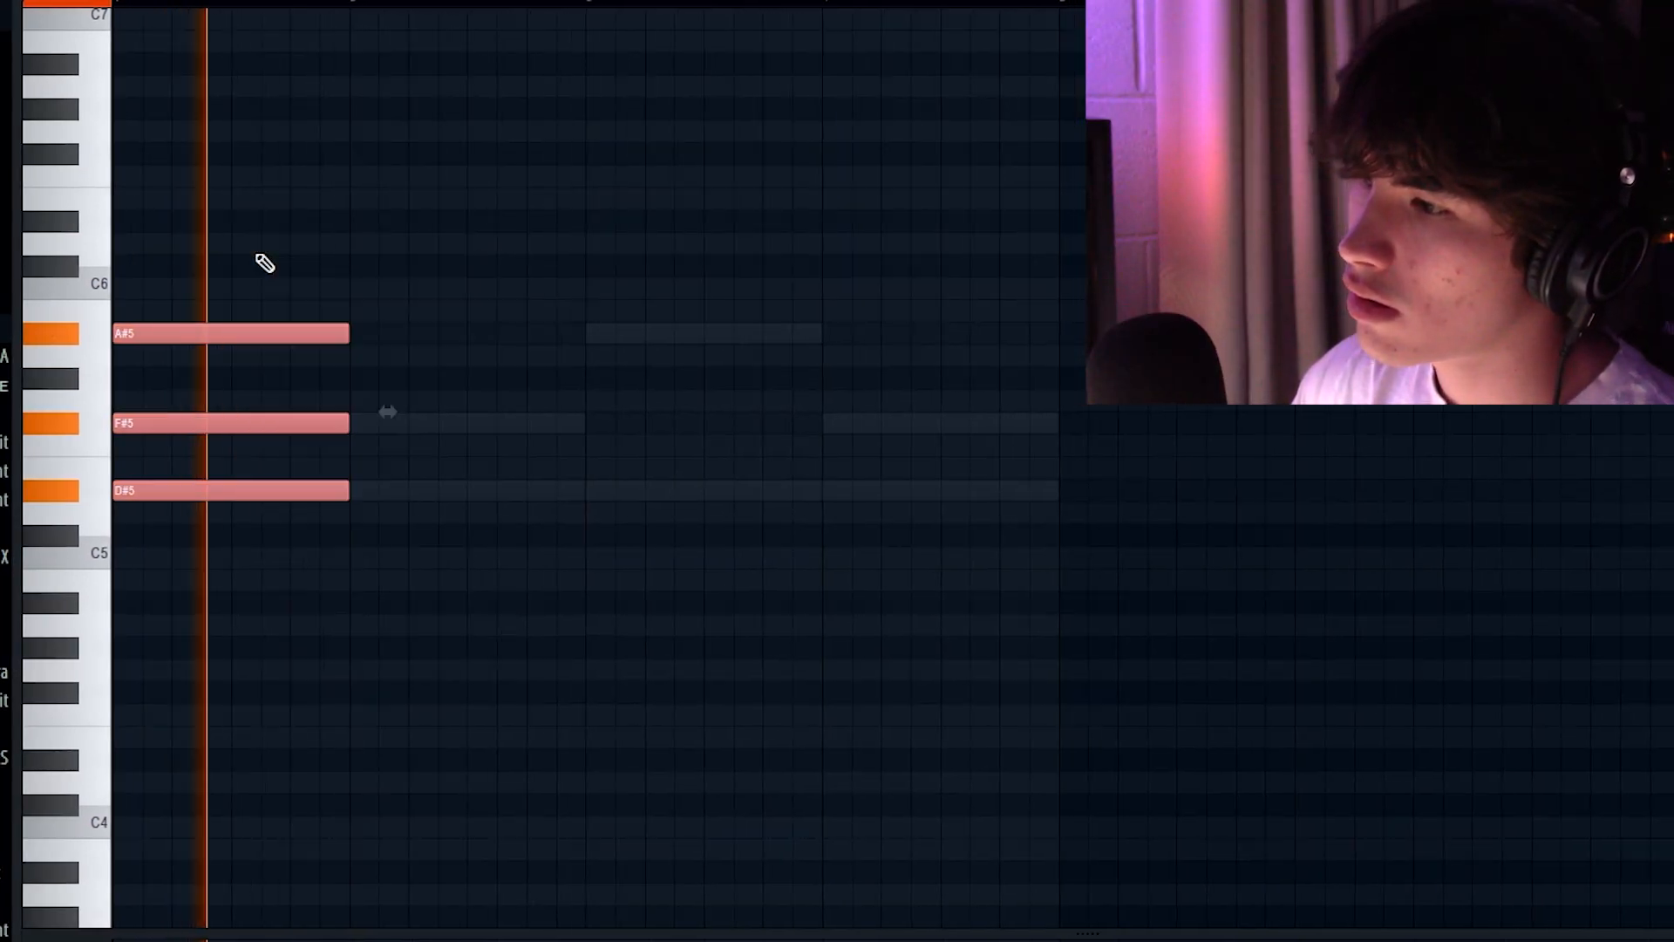
Duplicate the chord, remove a note, raise the middle F# to G# and duplicate all the notes.
key(ctrl+b)
right_click(452, 245)
drag(381, 397, 374, 354)
key(ctrl+a)
key(ctrl+b)
click(578, 56)
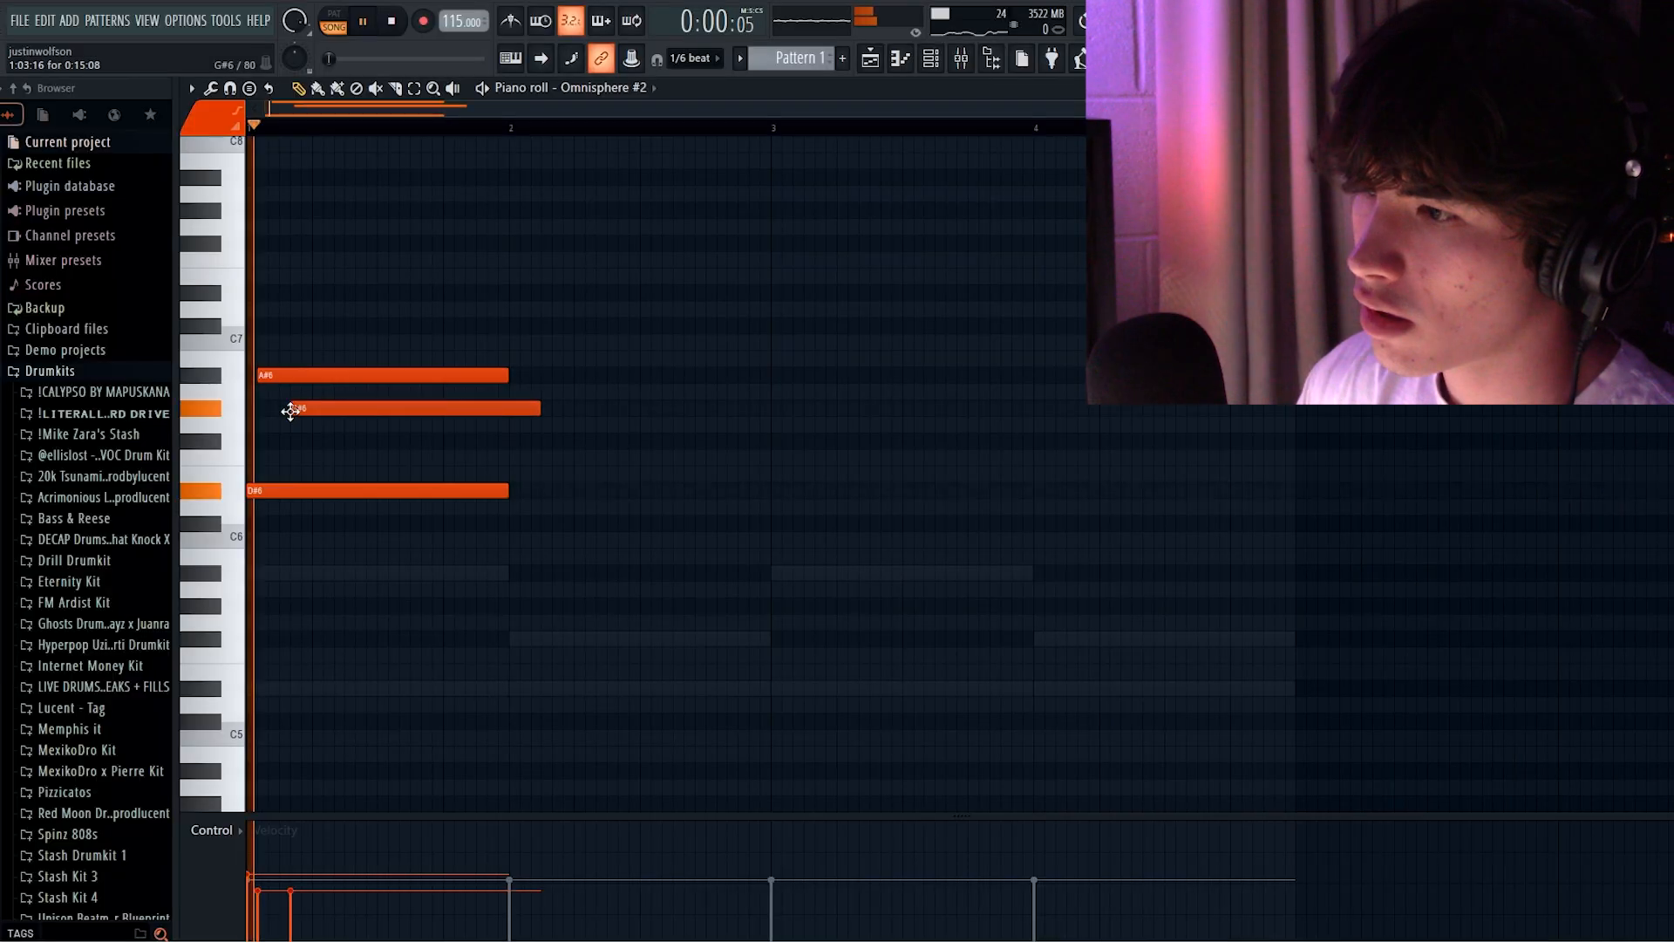
click(698, 264)
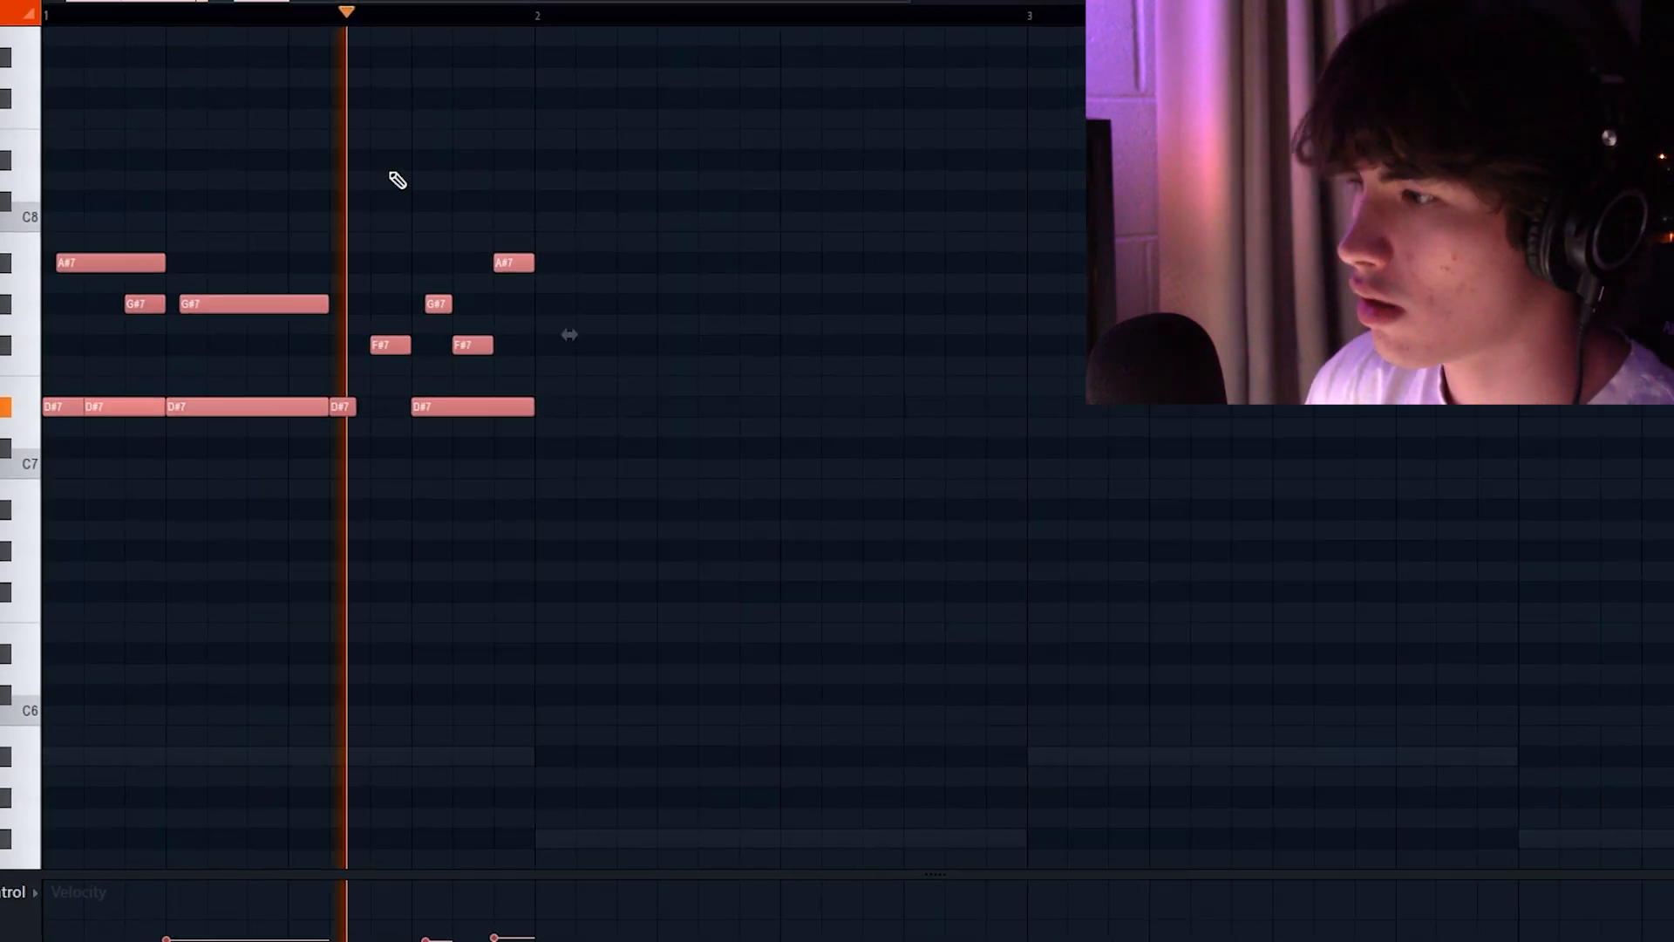
Duplicate the one-bar Omnisphere #2 melody until it fills four bars.
key(ctrl+b)
key(ctrl+d)
drag(1016, 25, 29, 25)
key(ctrl+b)
ctrl+click(778, 26)
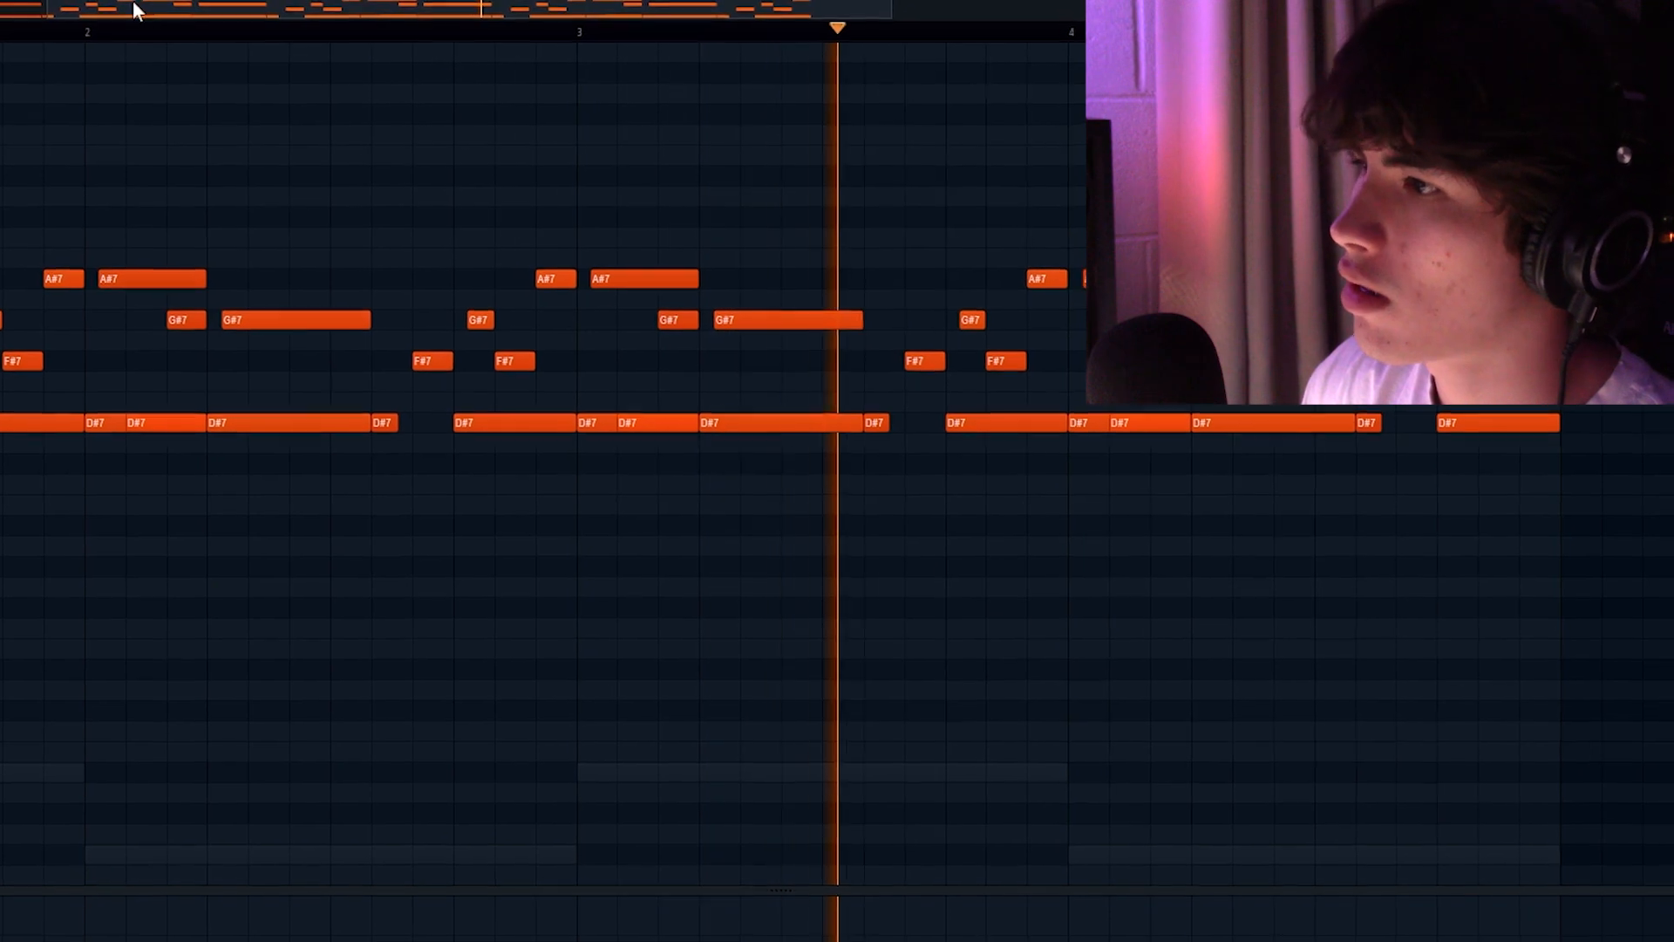
Select all the notes of the four-bar melody and transpose them down one octave.
drag(43, 7, 0, 7)
drag(1587, 486, 5, 175)
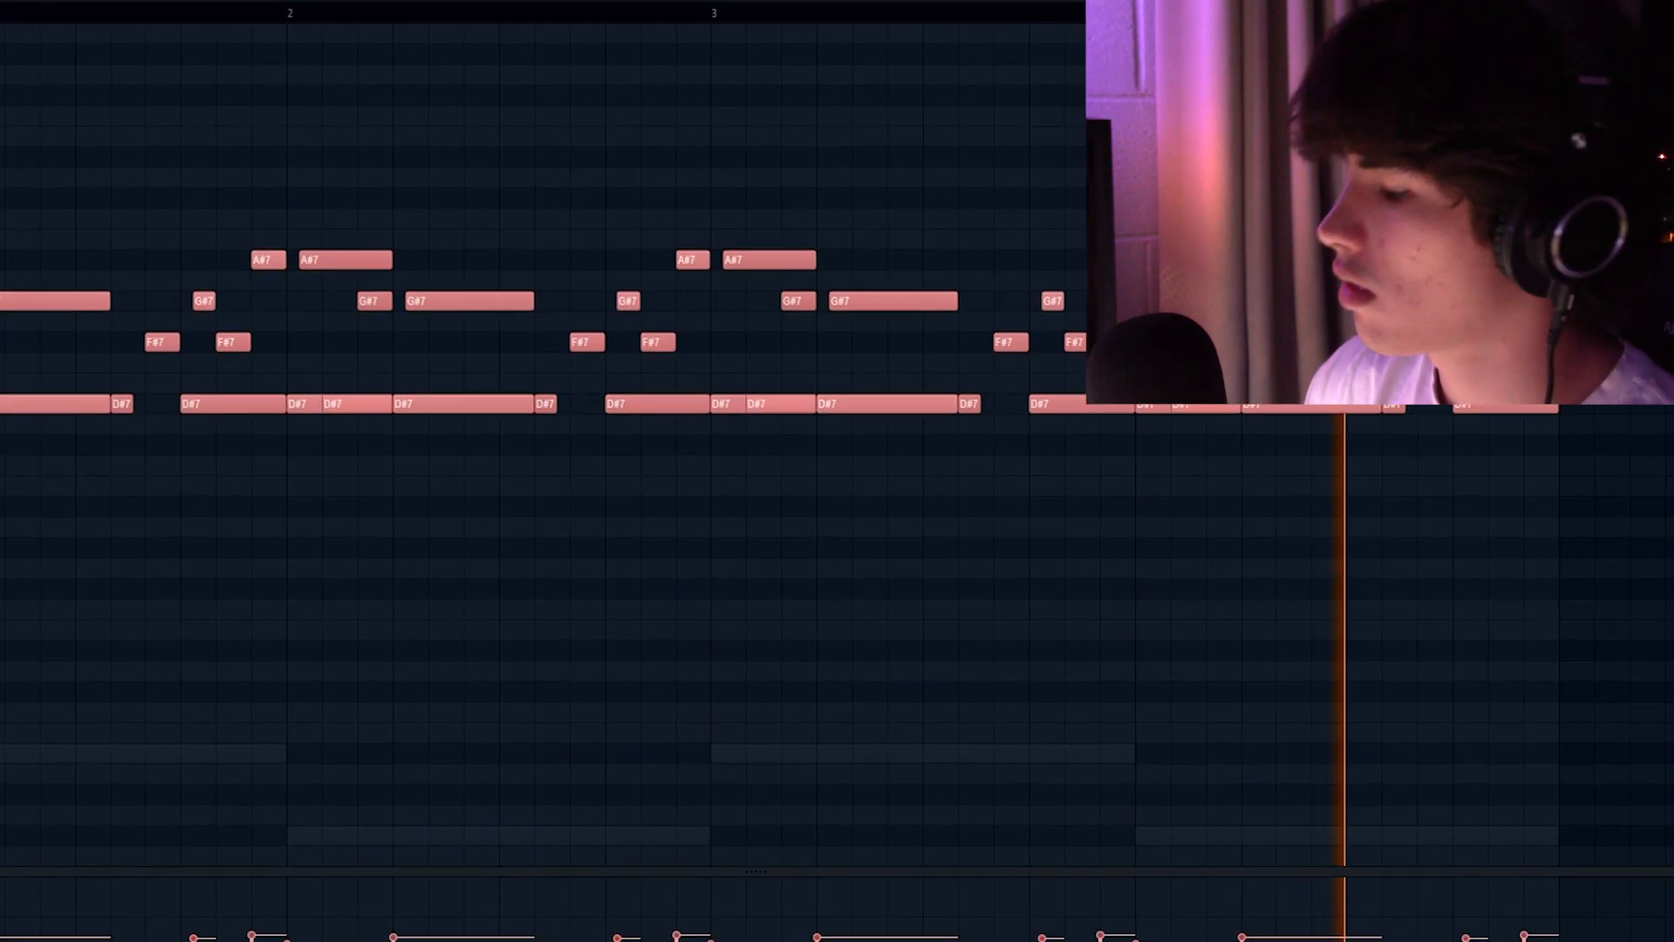
key(ctrl+Down)
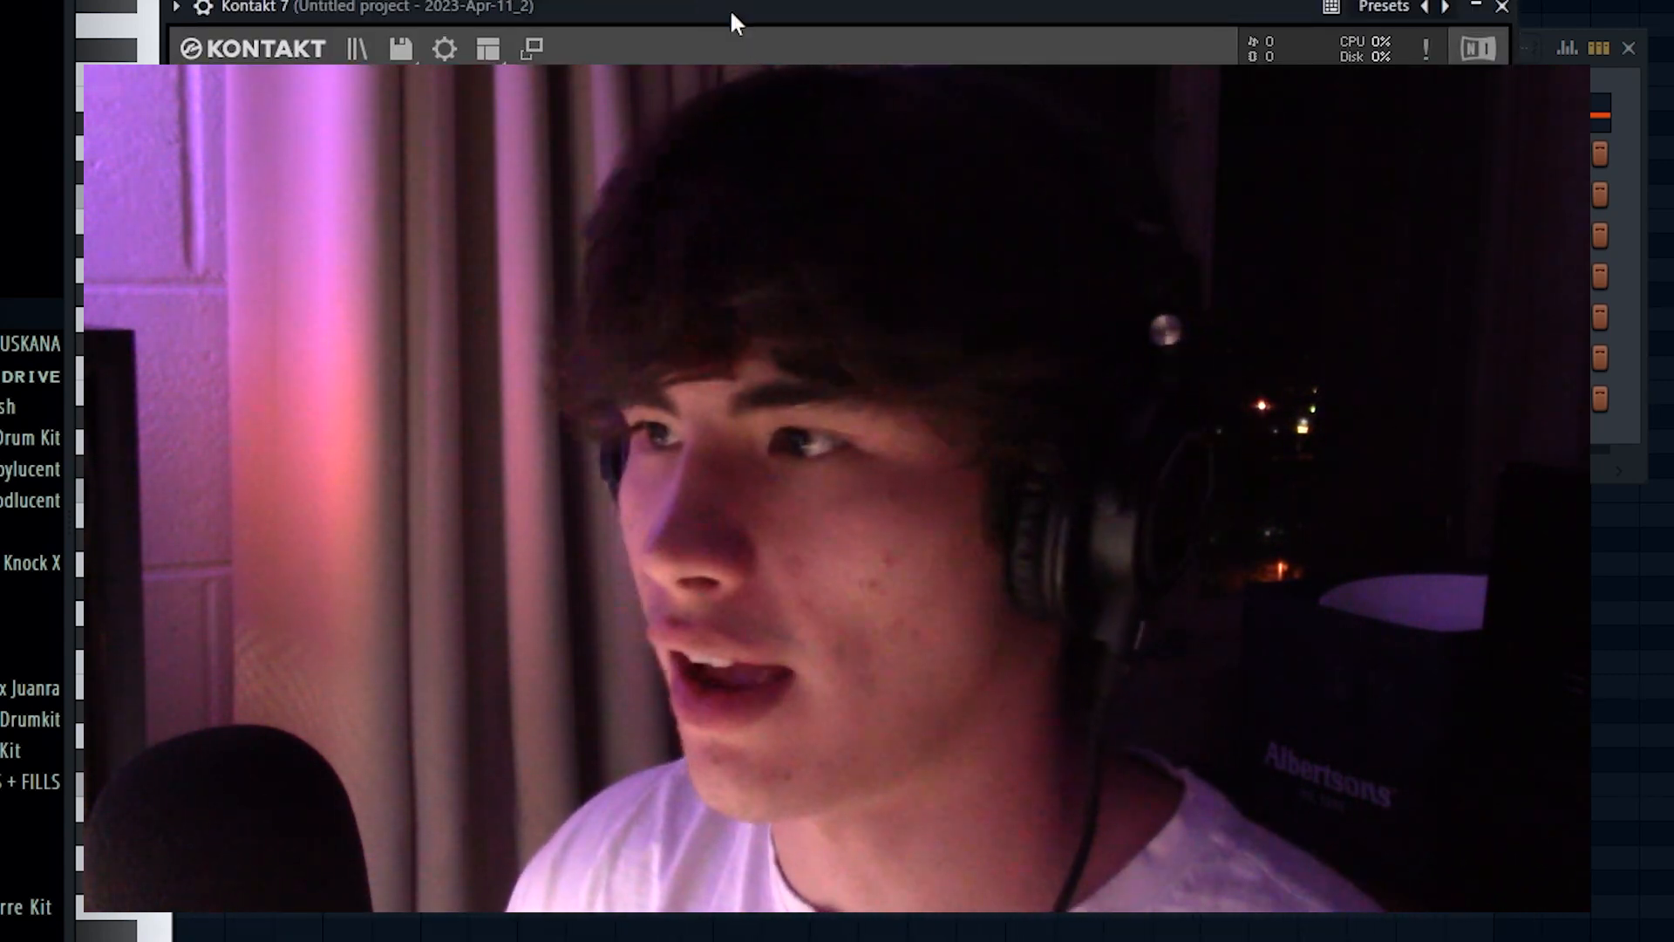
Shorten the F#3 note to end at bar 3 and add a long G#3 note starting there.
drag(699, 8, 746, 0)
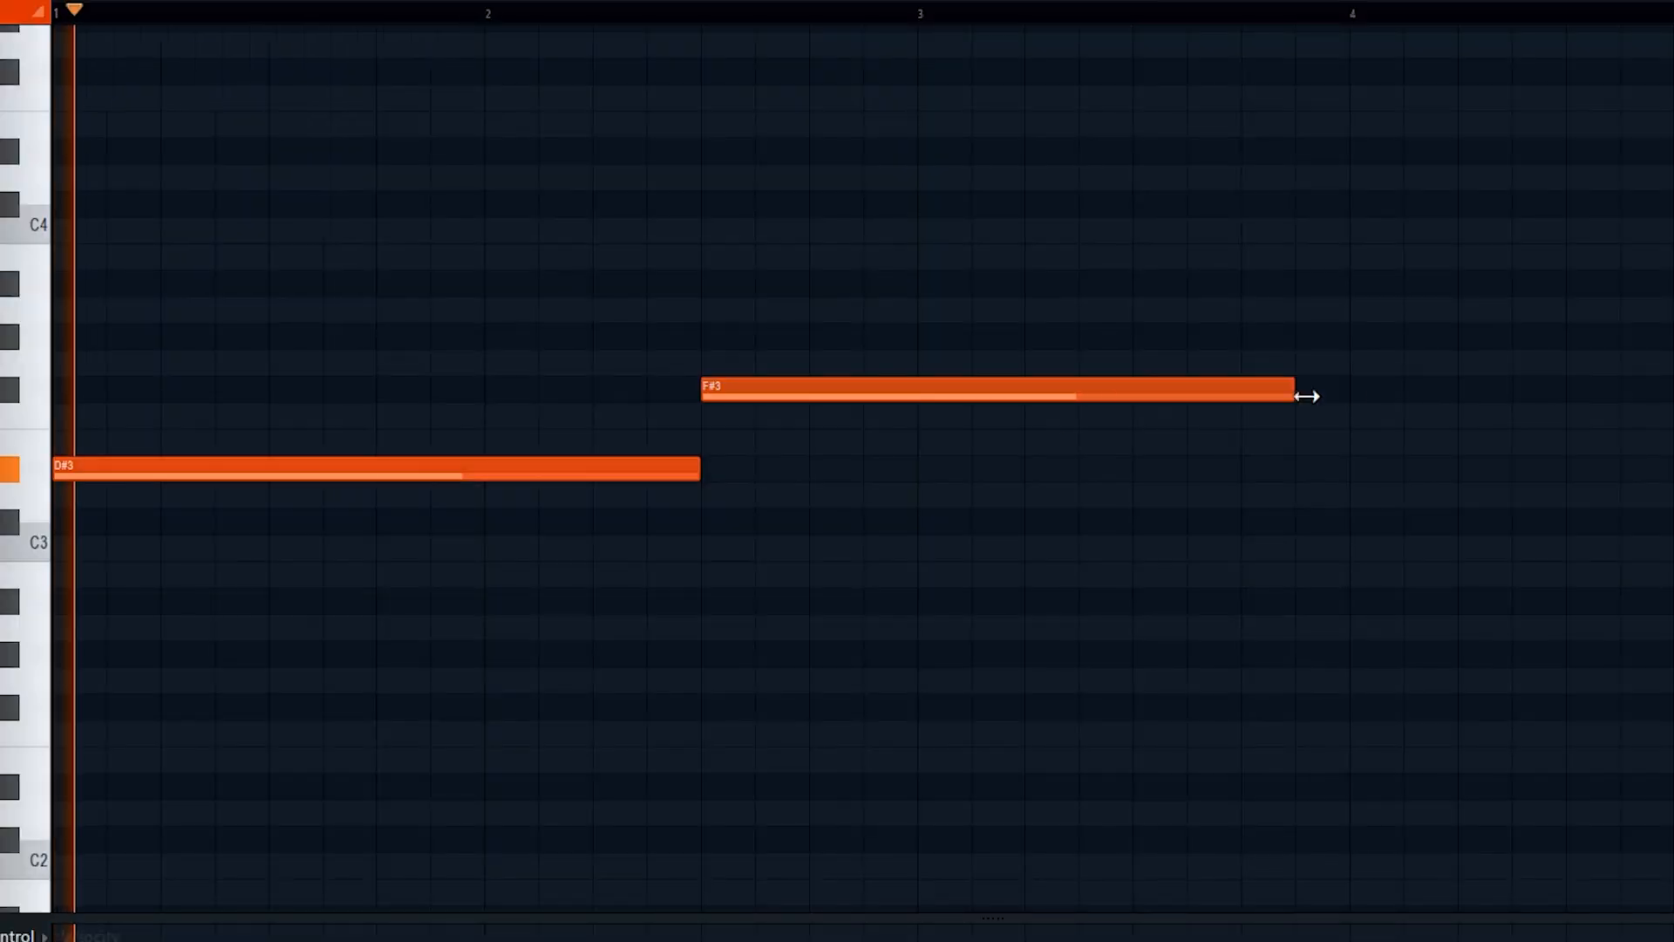
drag(1308, 393, 911, 401)
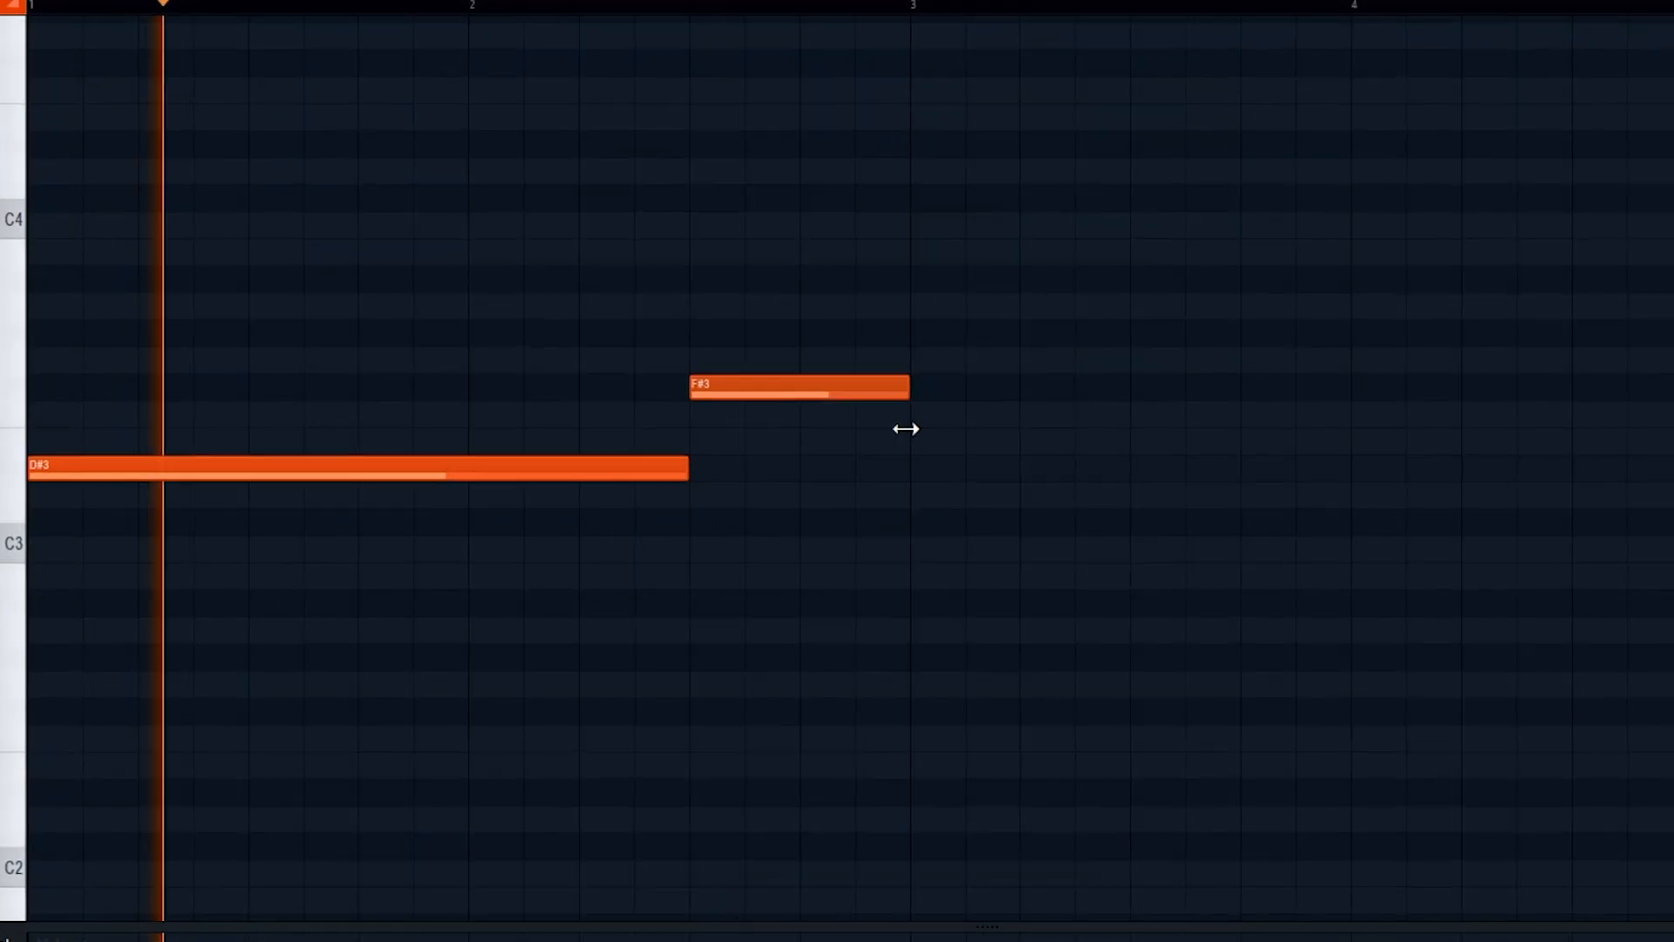
mouse_move(790, 533)
ctrl+mouse_down()
mouse_move(537, 428)
mouse_move(1474, 450)
mouse_move(1419, 302)
ctrl+mouse_up()
ctrl+click(1297, 97)
scroll(837, 471, down, 3)
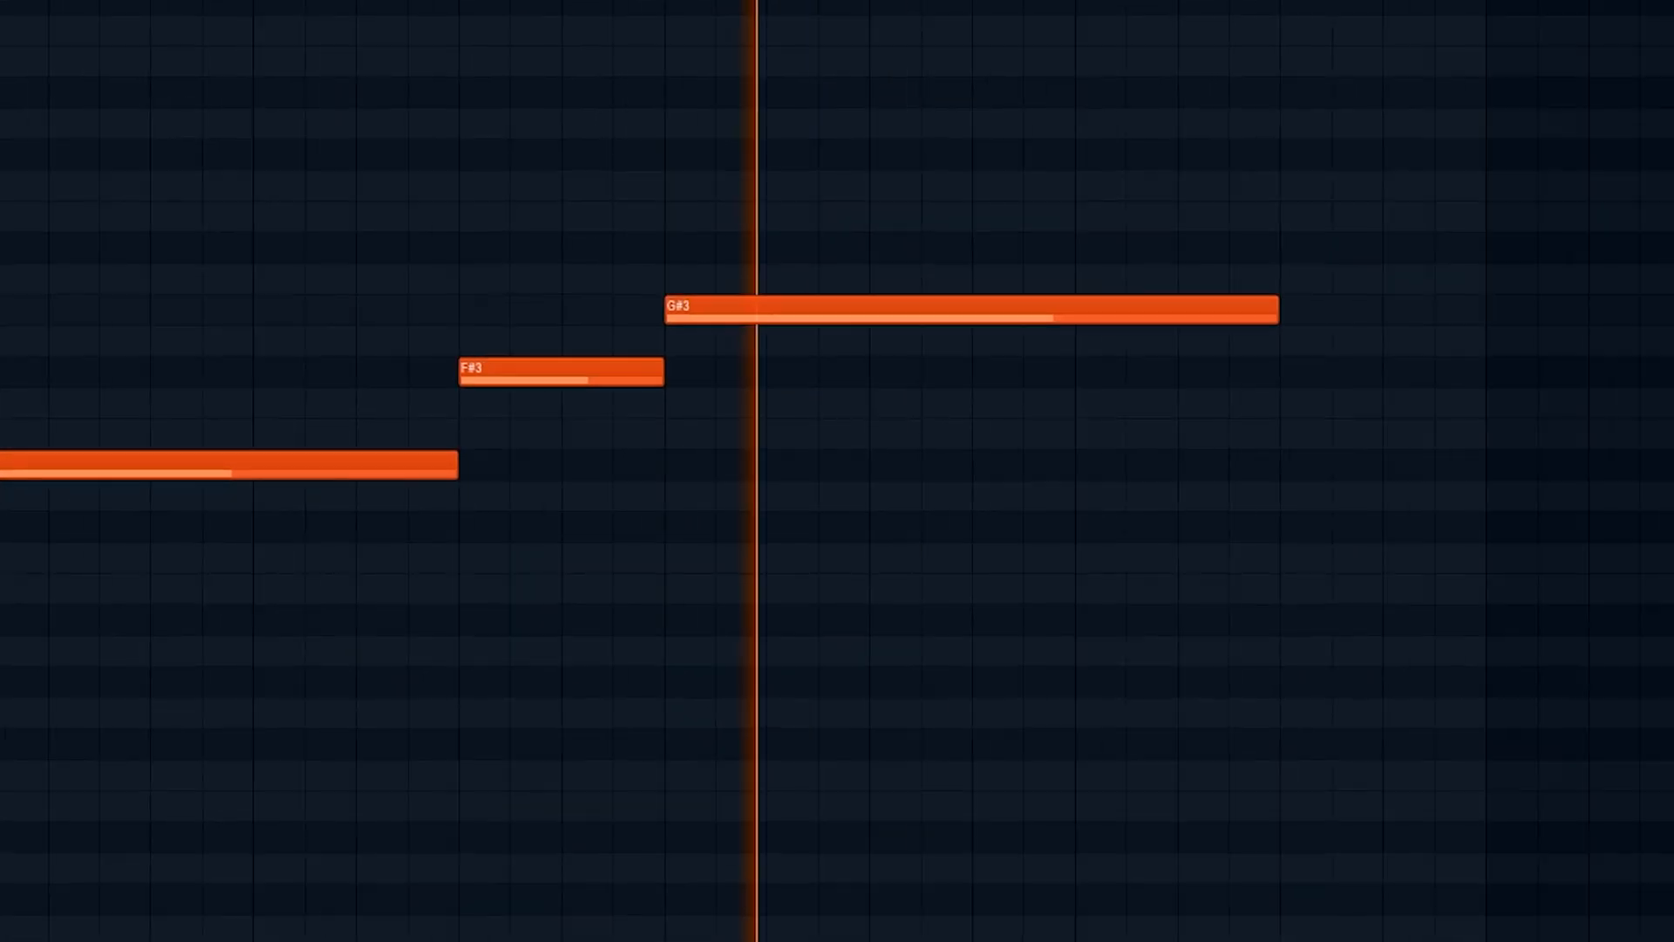
scroll(1140, 362, up, 2)
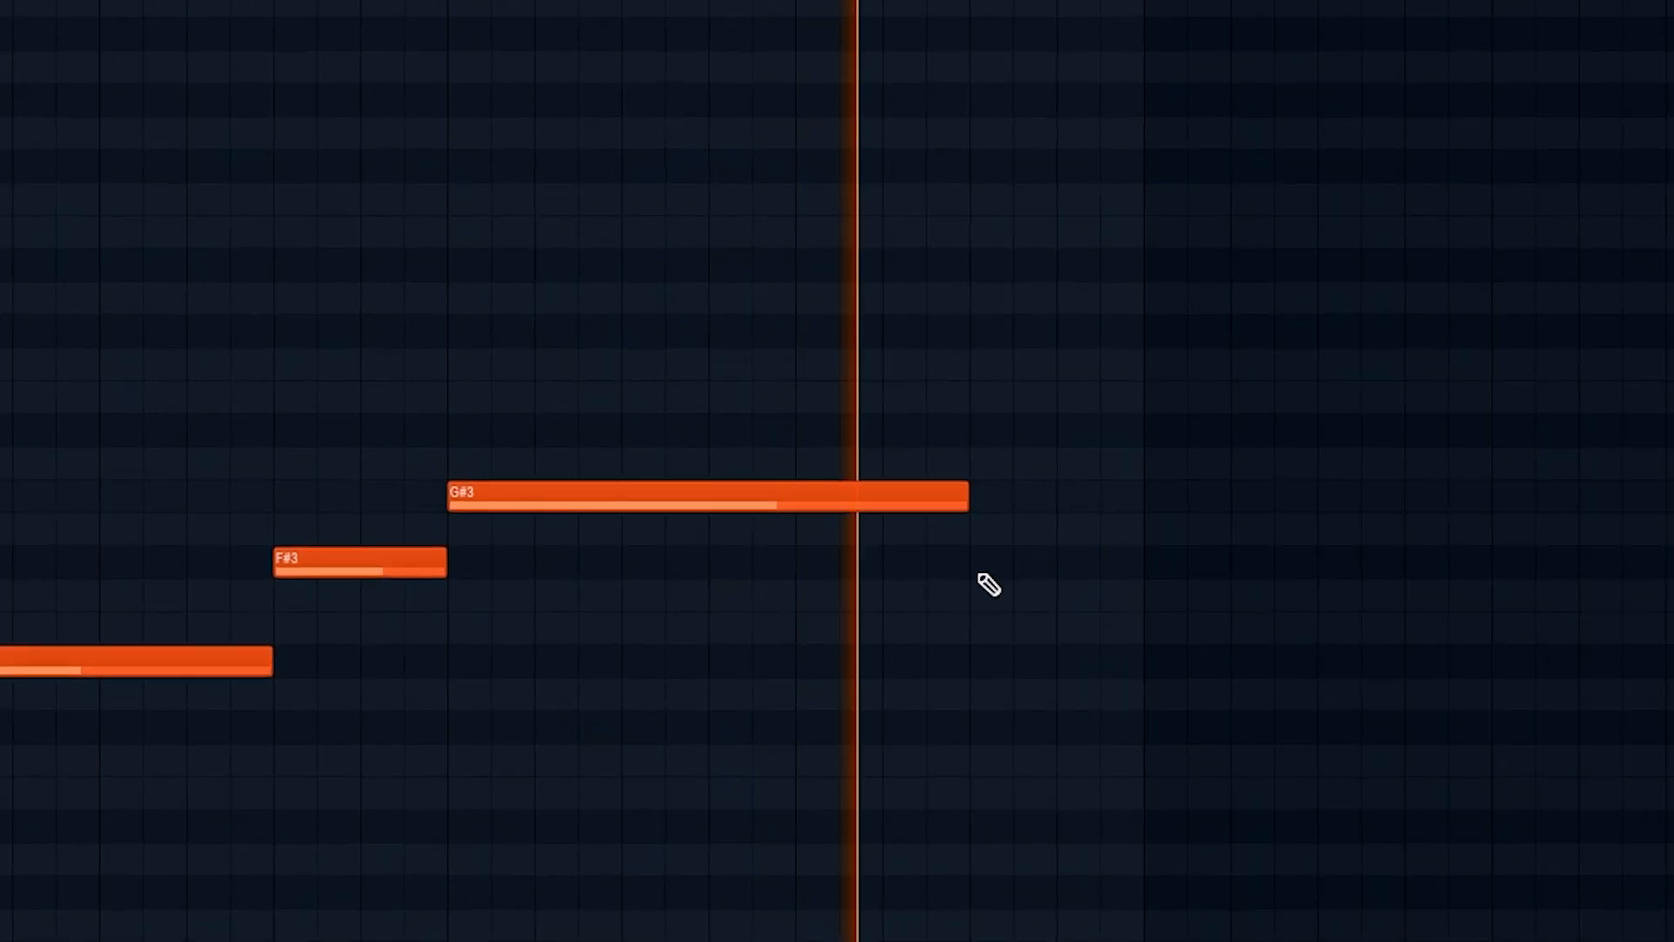
Add a lower note right after the long G#3 note and stop playback.
click(974, 627)
click(393, 24)
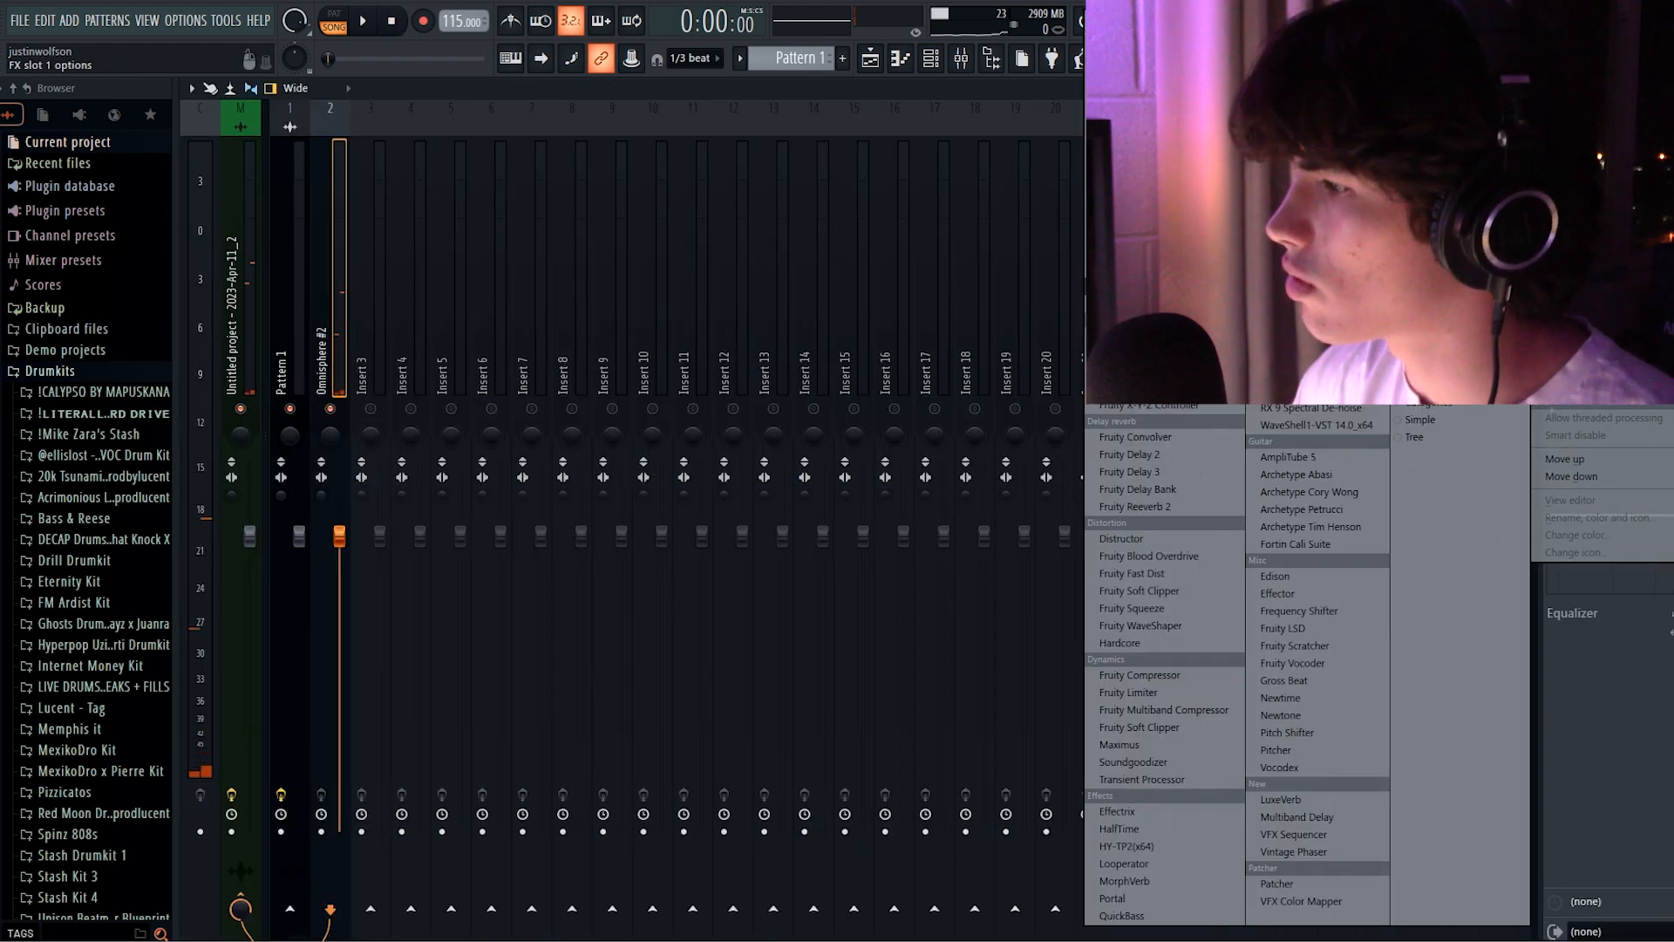
Load HalfTime into slot 1 of the Omnisphere #2 mixer track, start playback and dismiss the plugin's update notice.
click(1160, 823)
key(space)
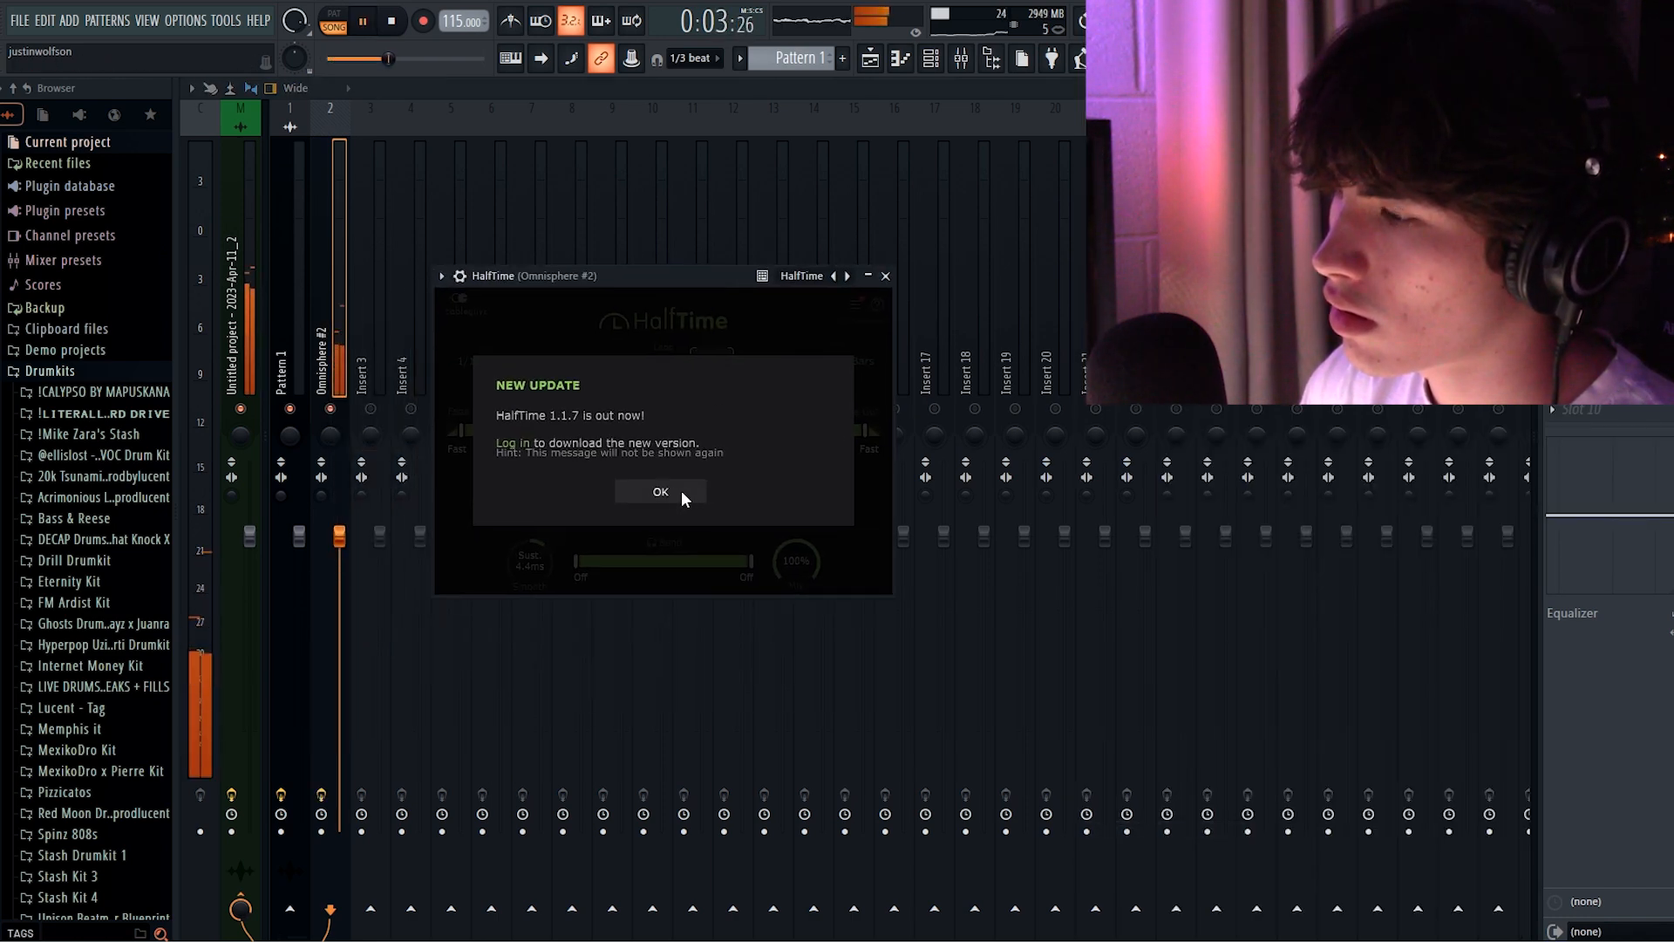
click(673, 488)
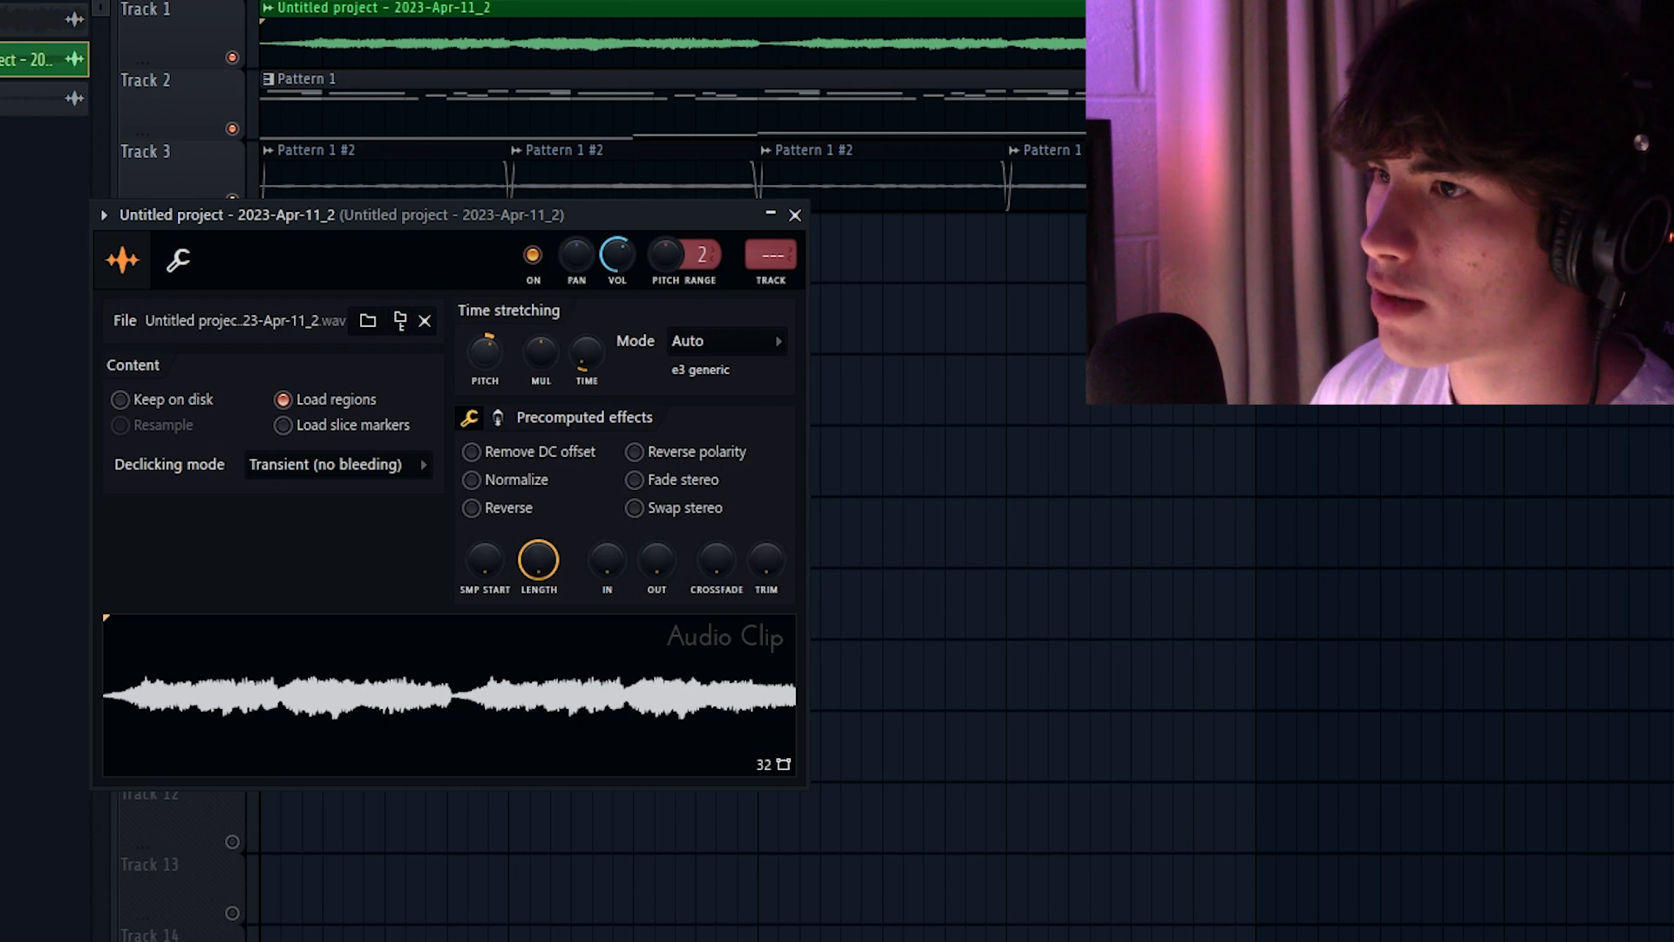
Close the audio clip settings, audition bell patches in Omnisphere #2, load Glockendream from Bells Glockenspiel and stop playback.
click(794, 216)
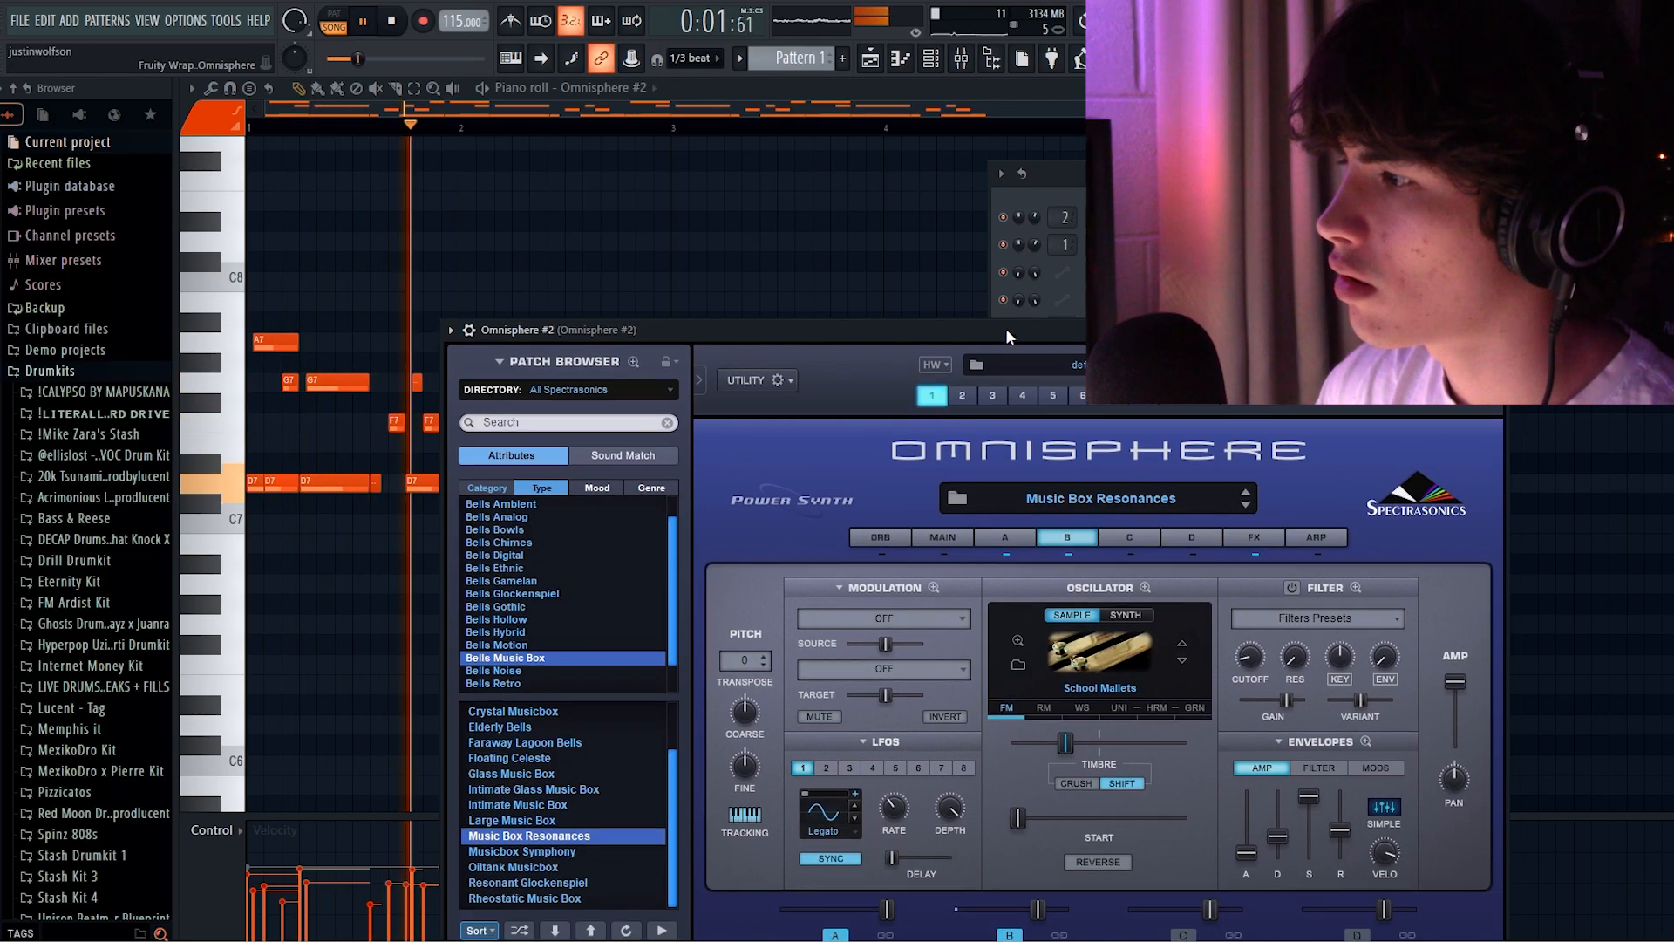
drag(1006, 327, 851, 181)
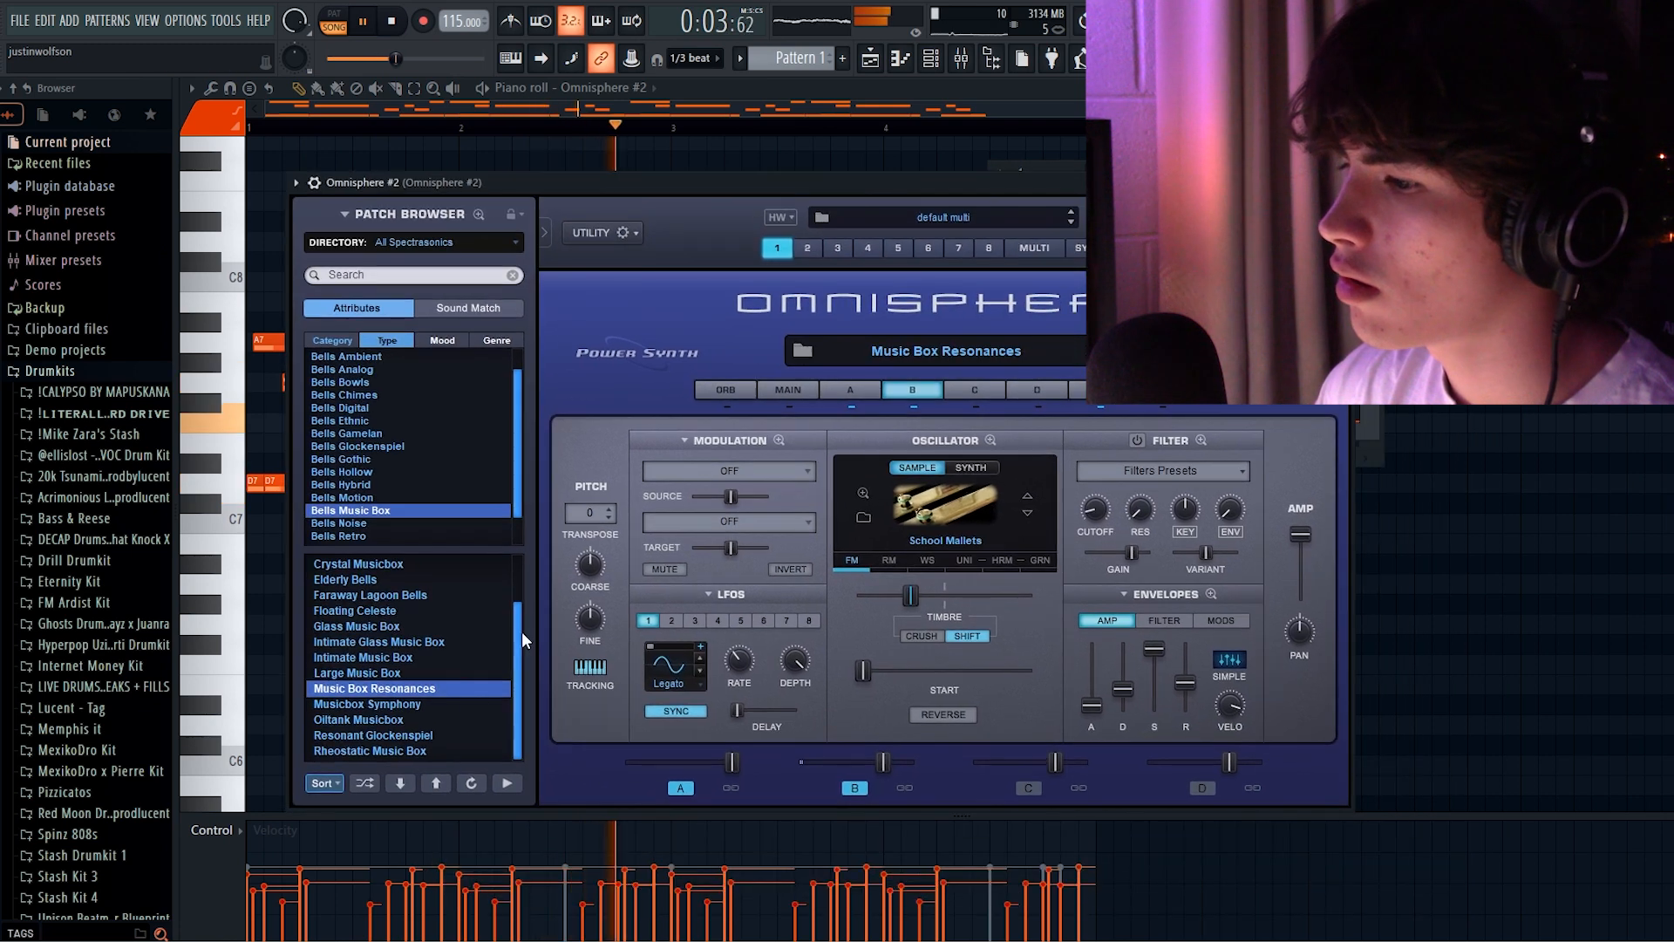
click(401, 706)
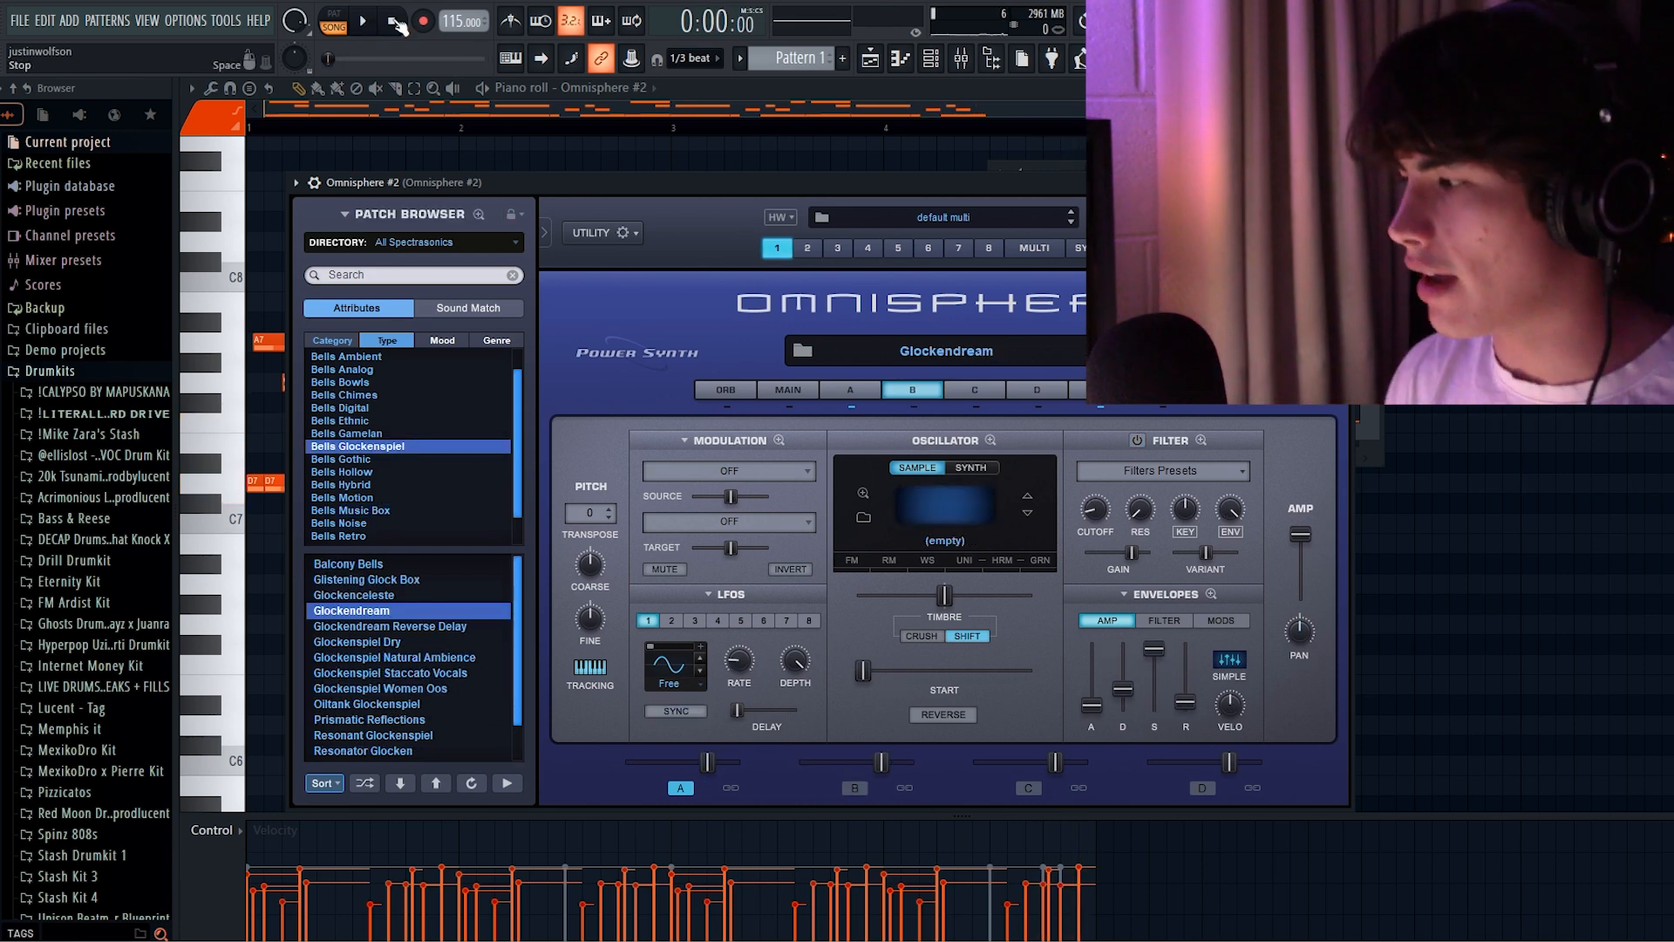
click(392, 21)
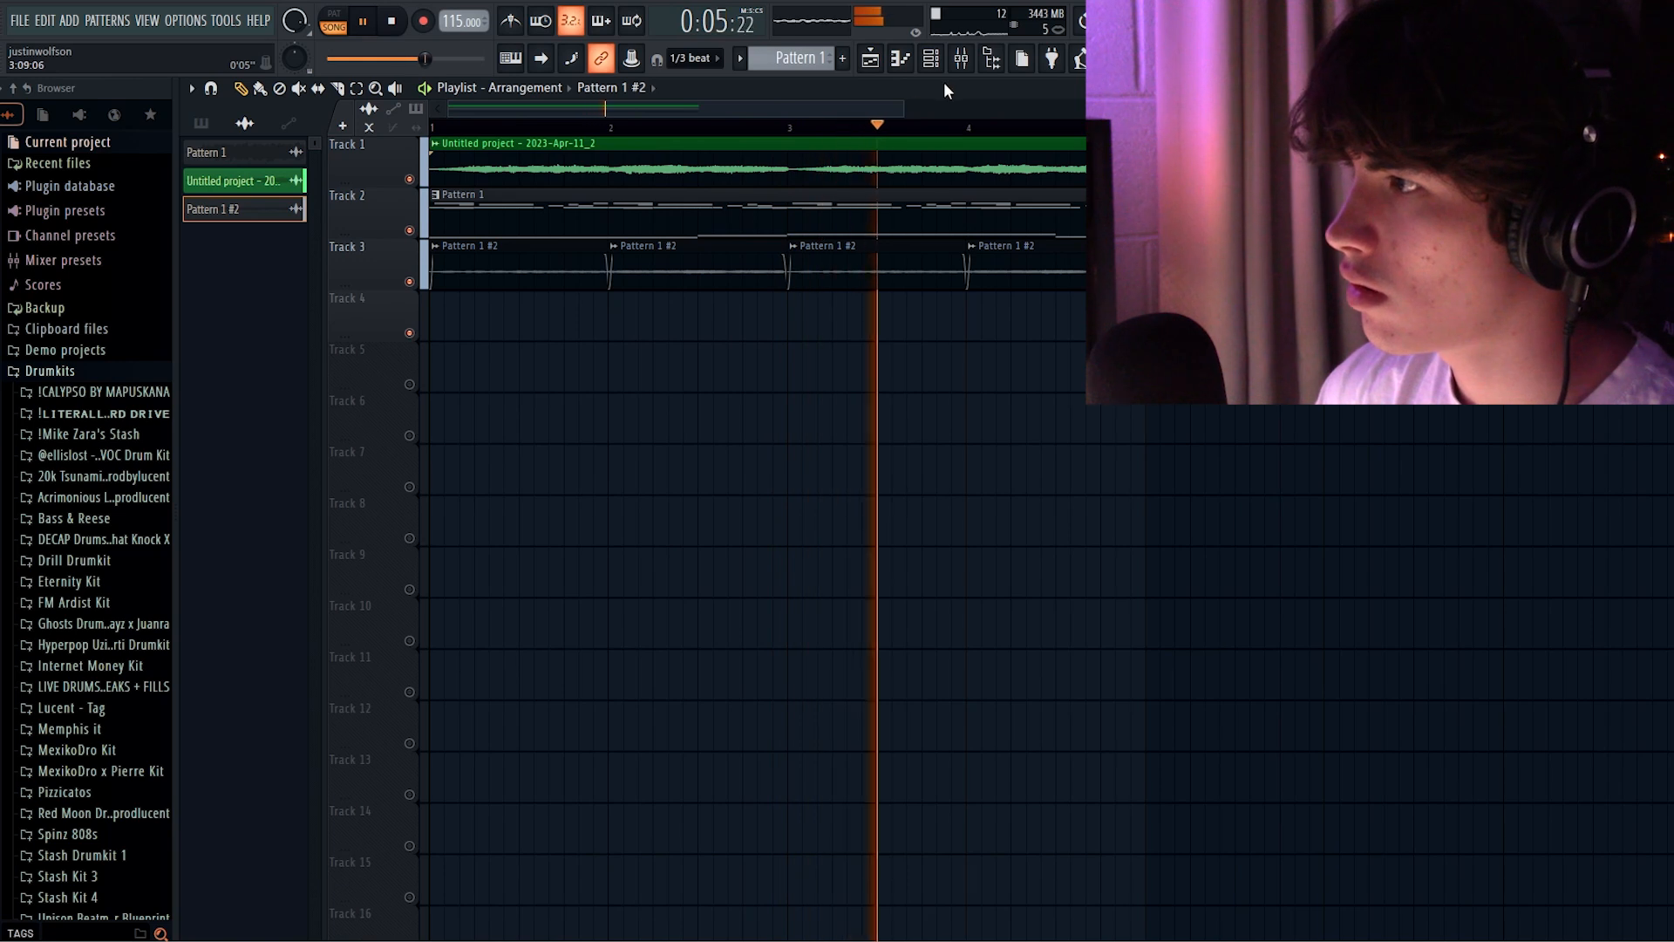
Replay the arrangement with Track 1 muted and place the Pattern 1 #3 audio clip on Track 4.
key(space)
key(space)
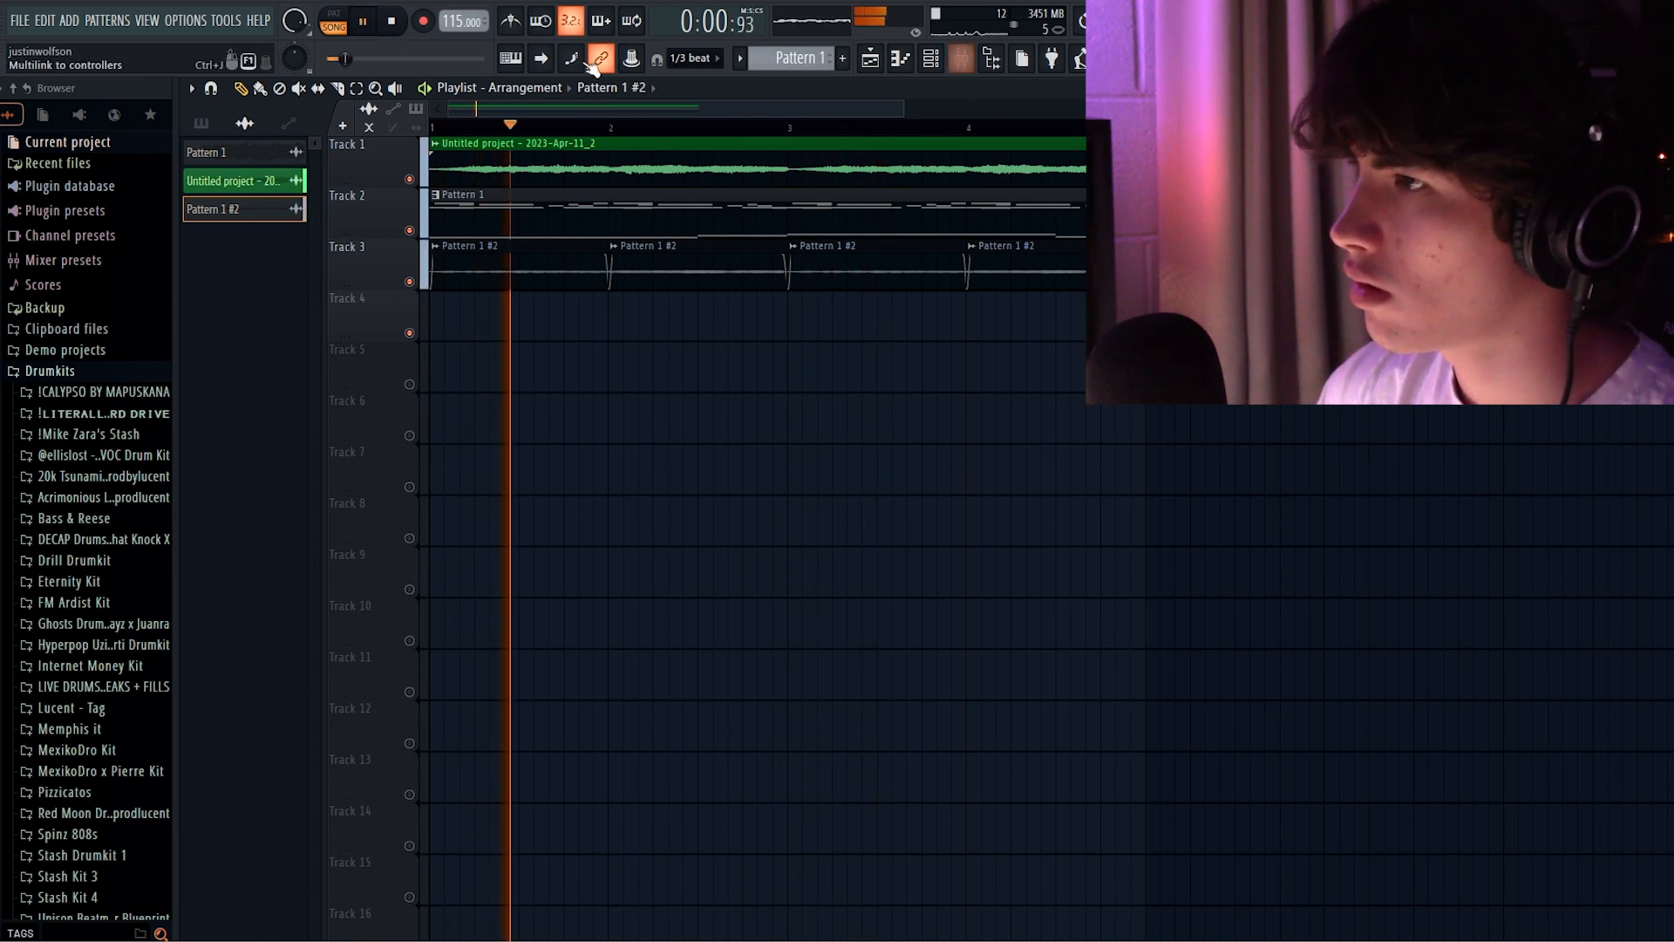
click(411, 179)
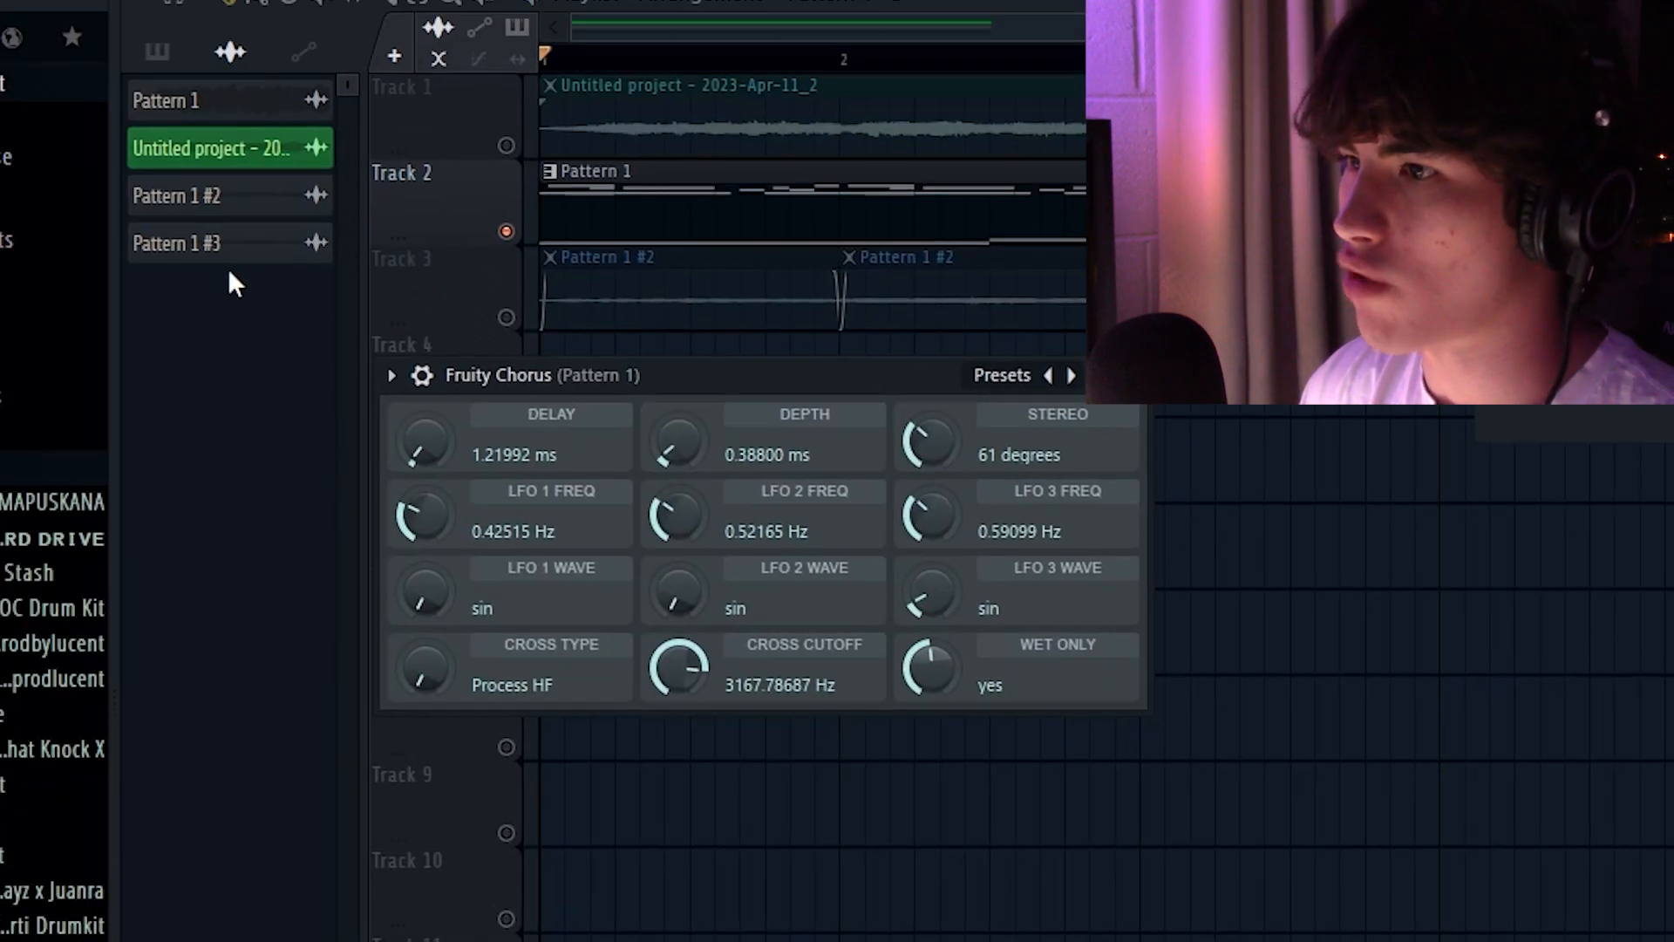
drag(229, 248, 802, 392)
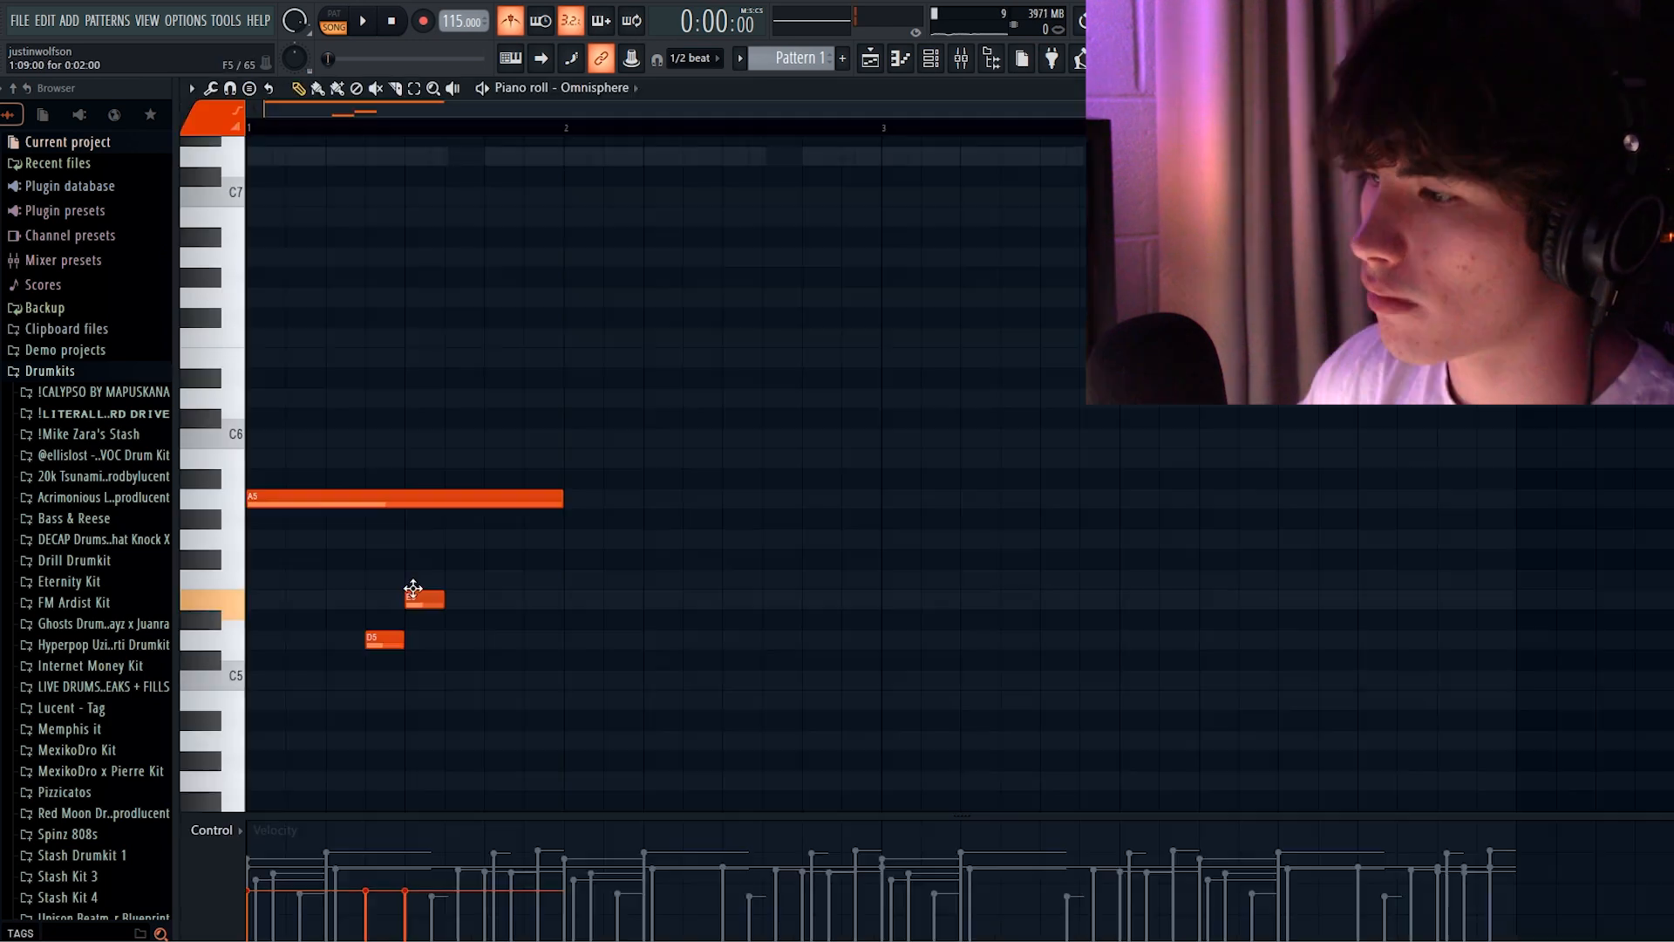
Extend the first G5 note about one and a half beats into bar 2 and duplicate the two-bar phrase into bars 3 and 4.
drag(413, 589, 418, 555)
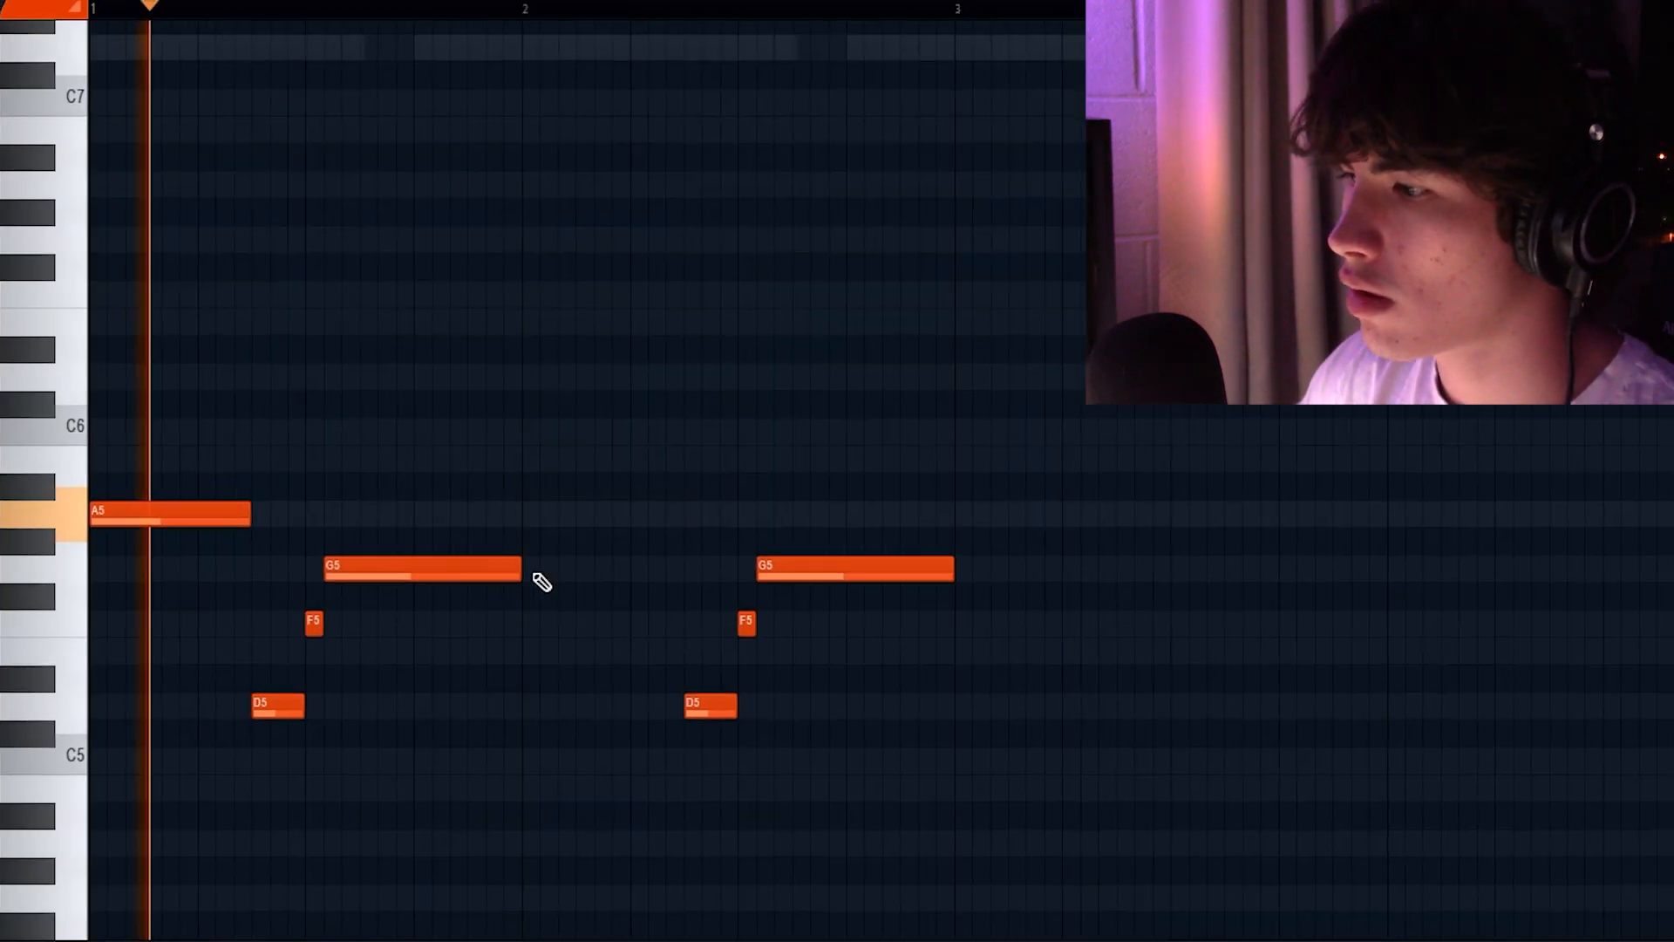
drag(542, 579, 598, 572)
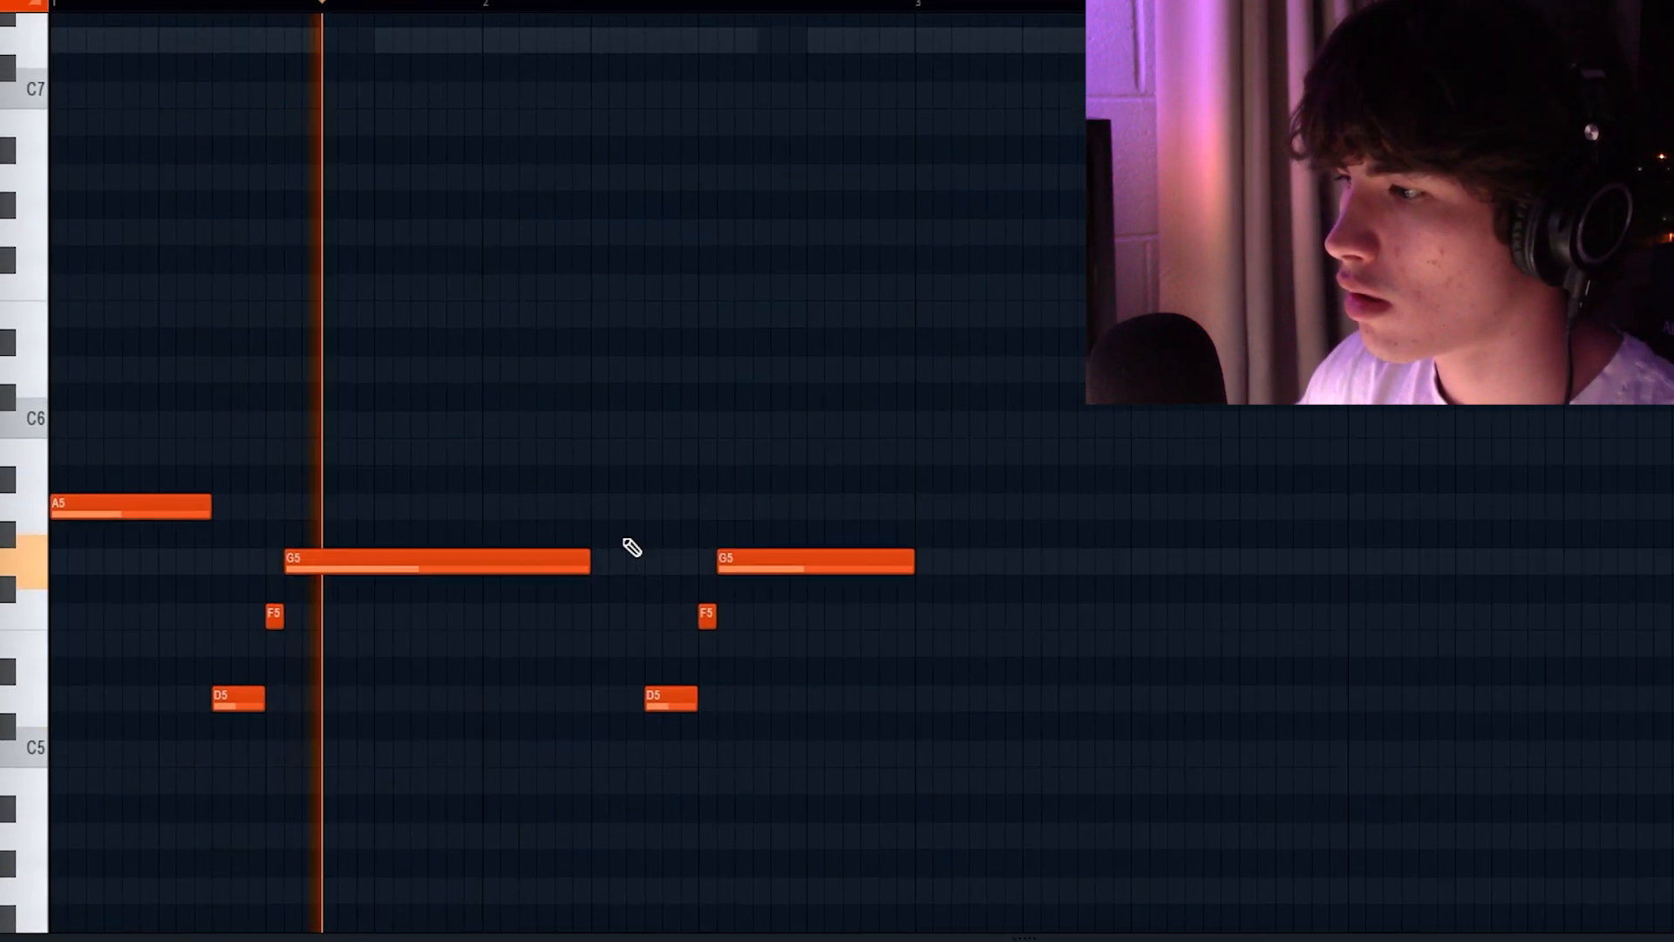
drag(554, 572, 608, 572)
drag(862, 793, 0, 277)
key(ctrl+b)
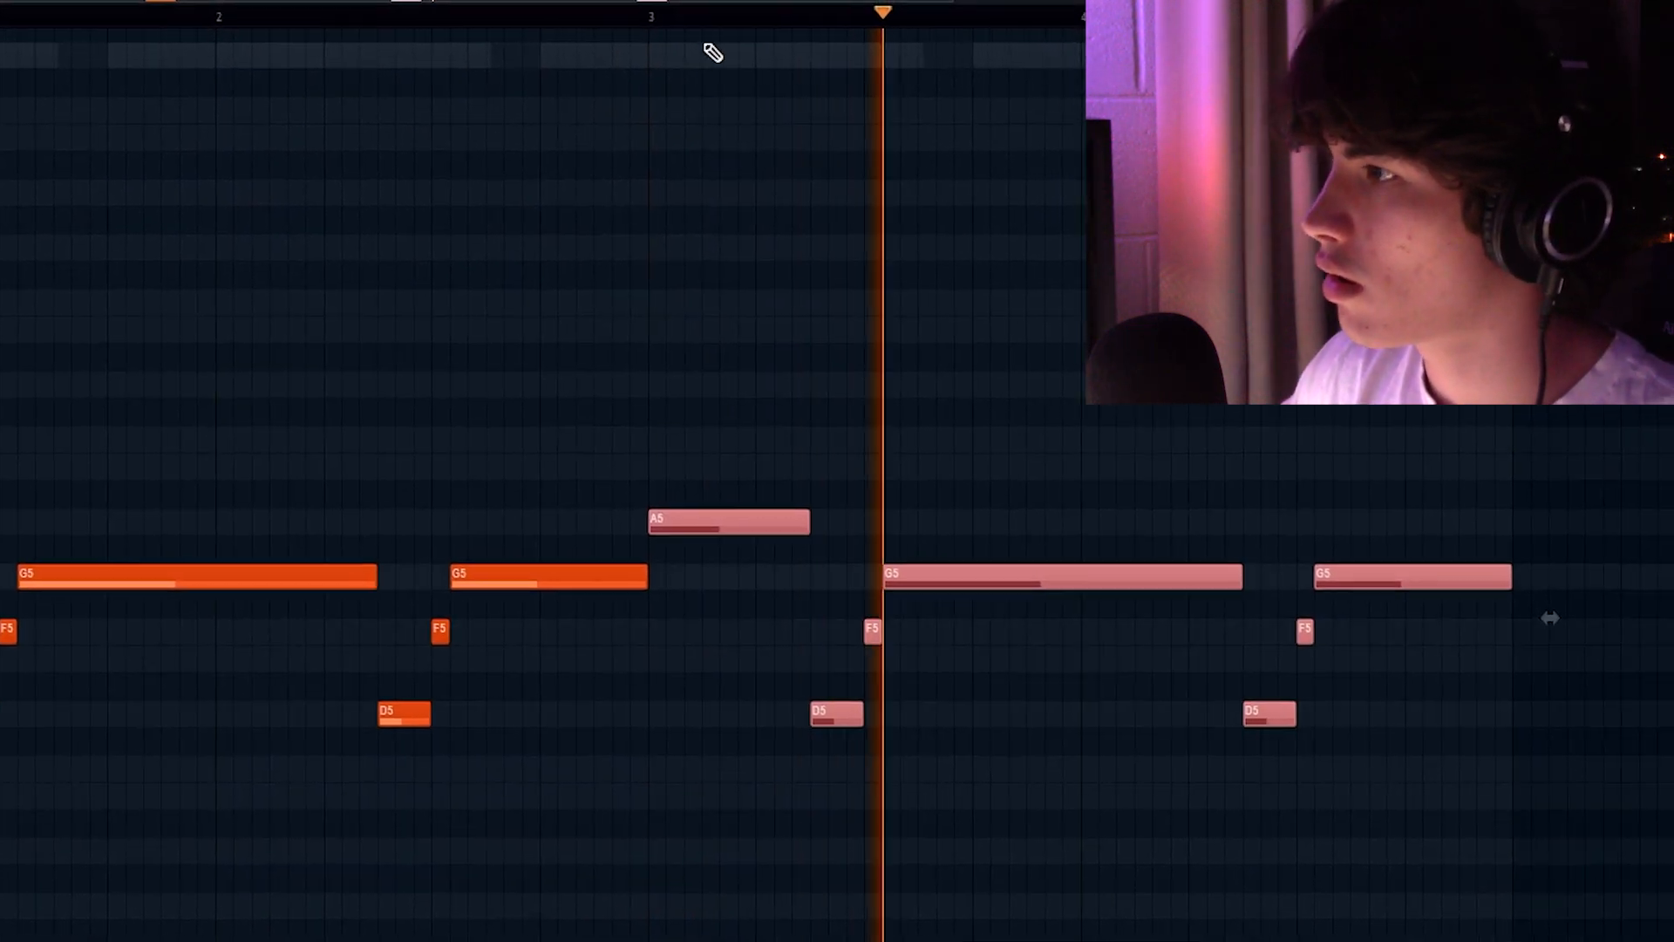
key(F6)
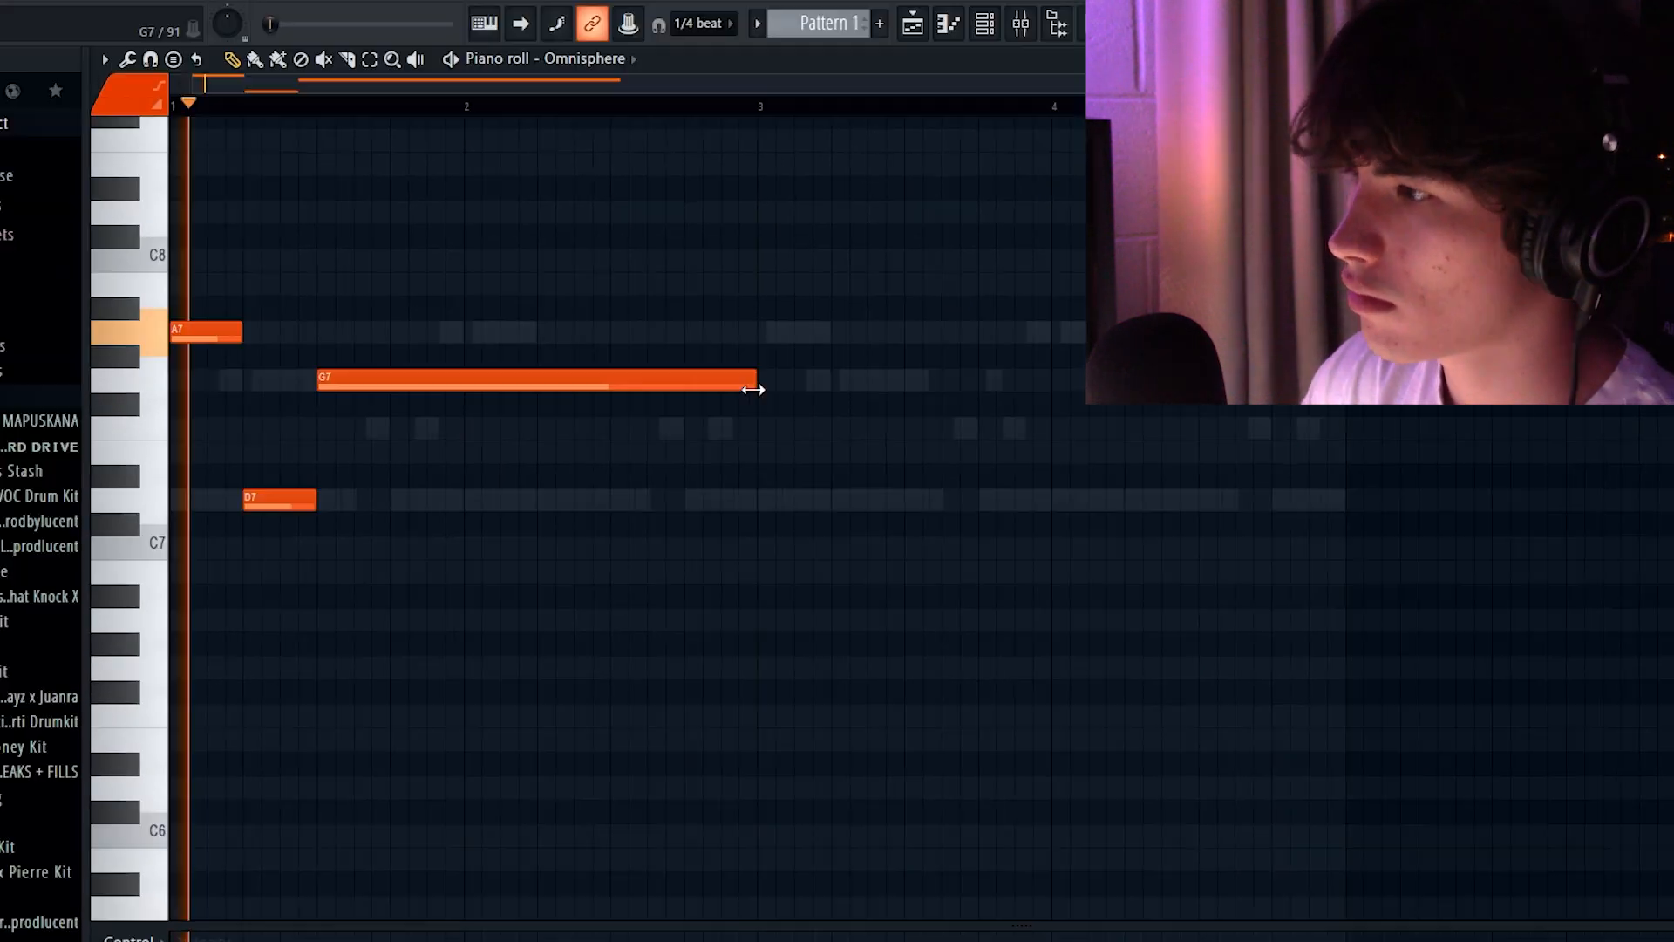
Build a two-bar A7, D7, G7 phrase with a shortened second G7 followed by A#7, and duplicate it into bars 3 and 4.
drag(766, 377, 455, 410)
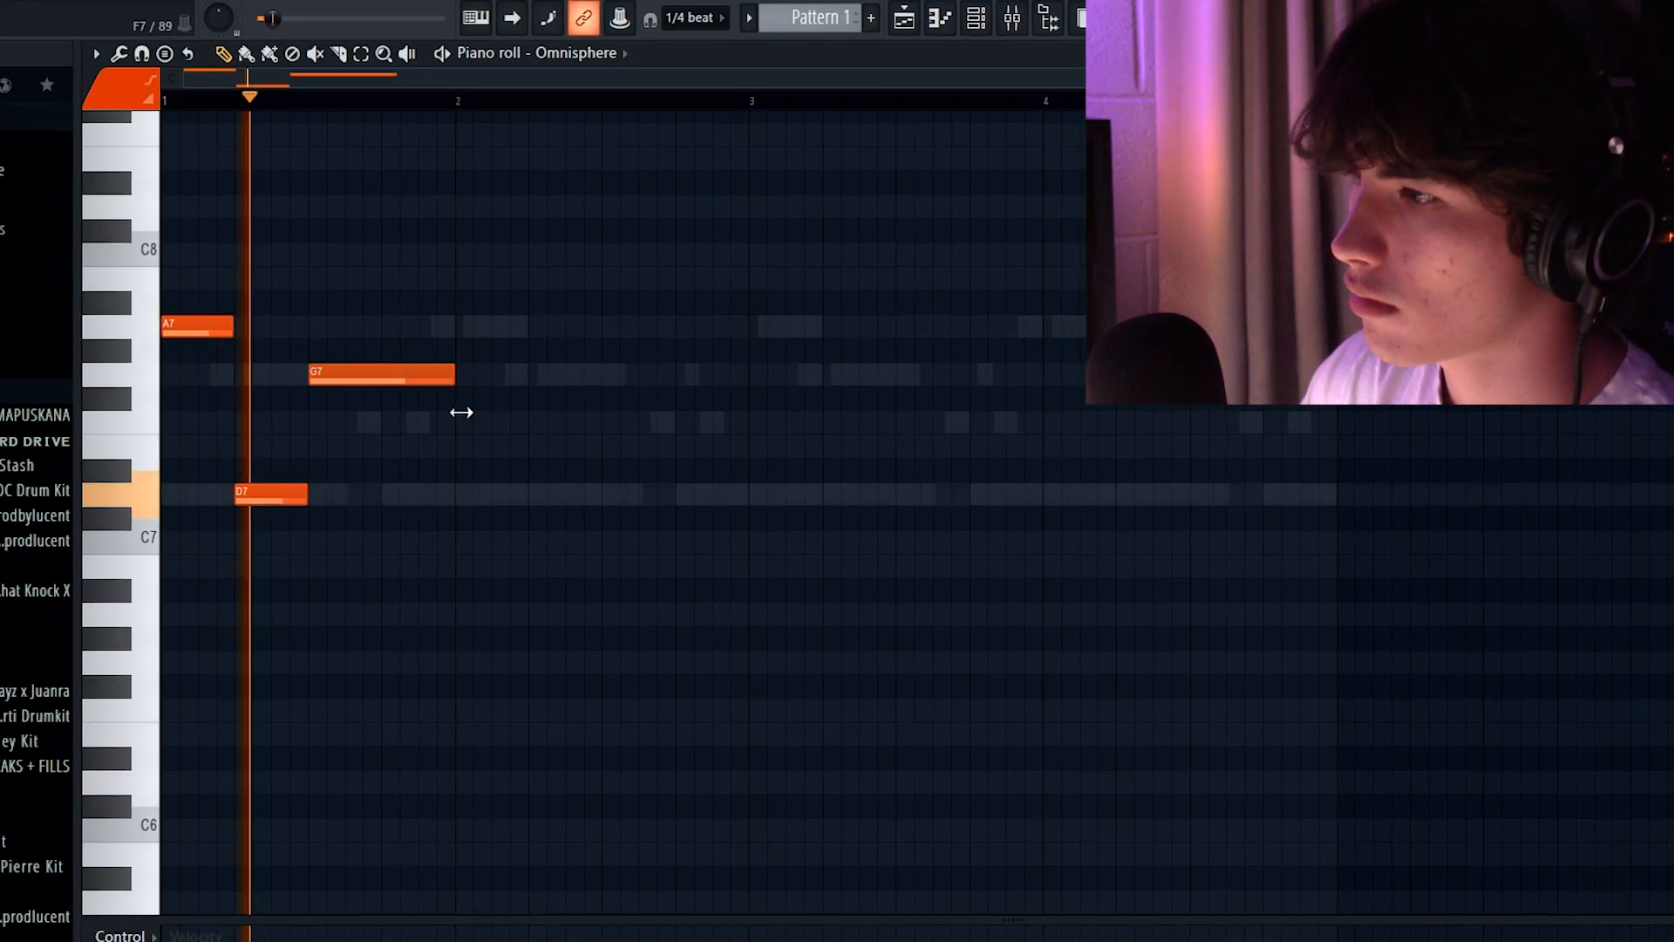
key(ctrl+b)
ctrl+click(673, 177)
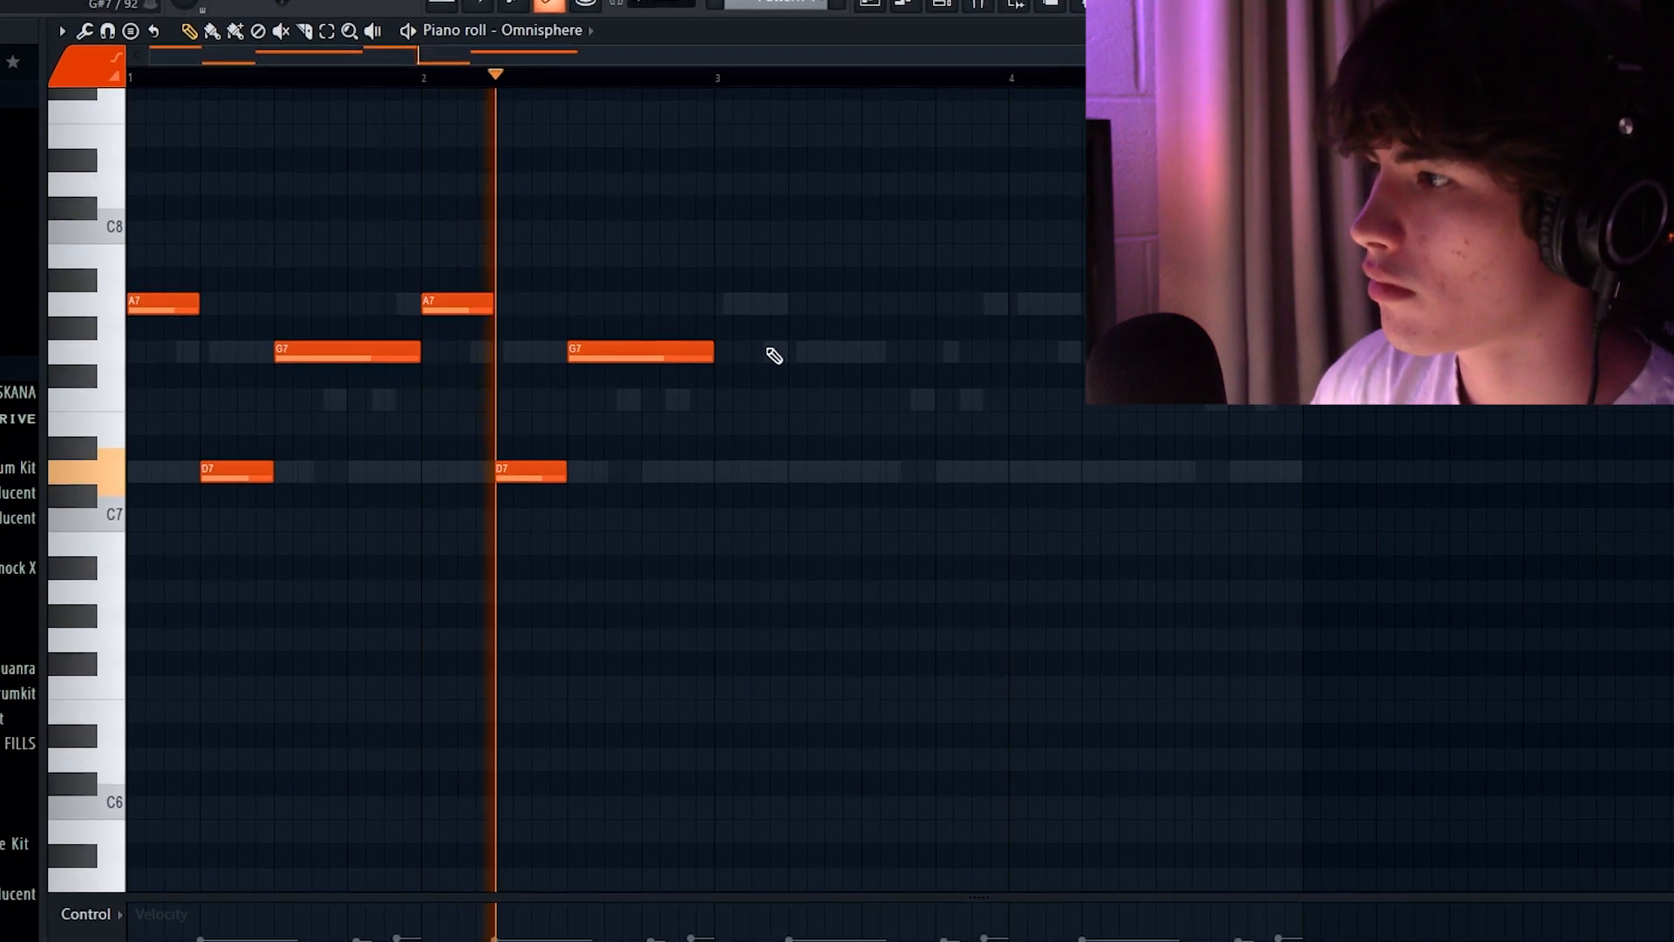
drag(731, 365, 659, 364)
click(659, 297)
key(ctrl+b)
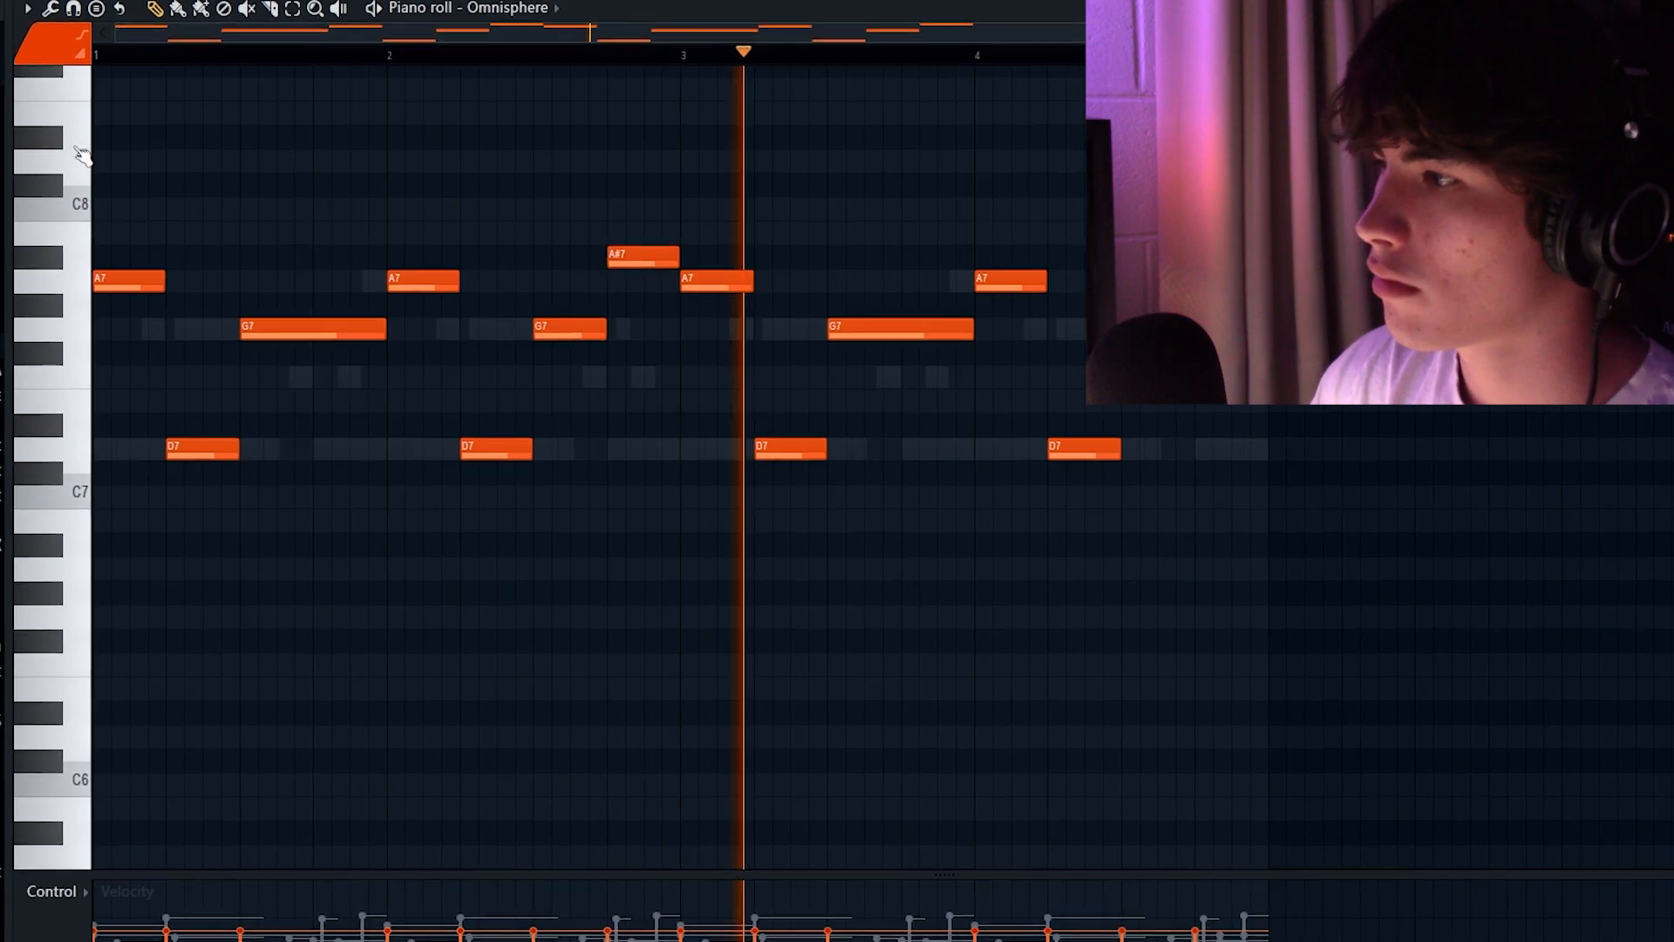
Transpose the whole four-bar melody down two octaves.
key(ctrl+Down)
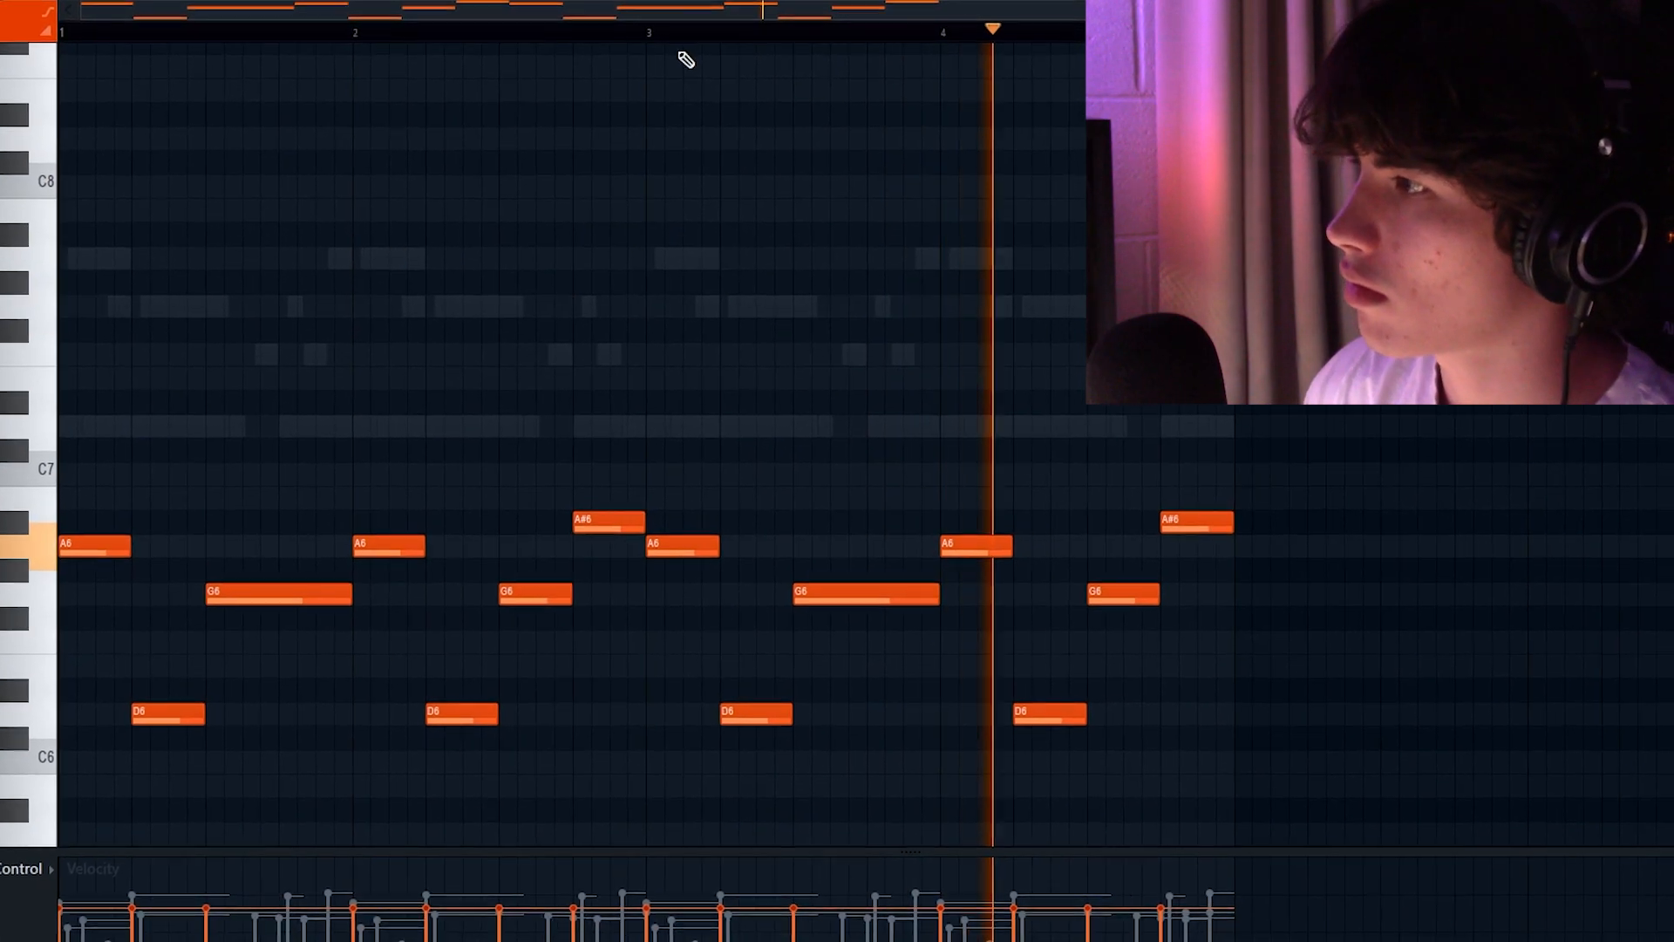
key(ctrl+Down)
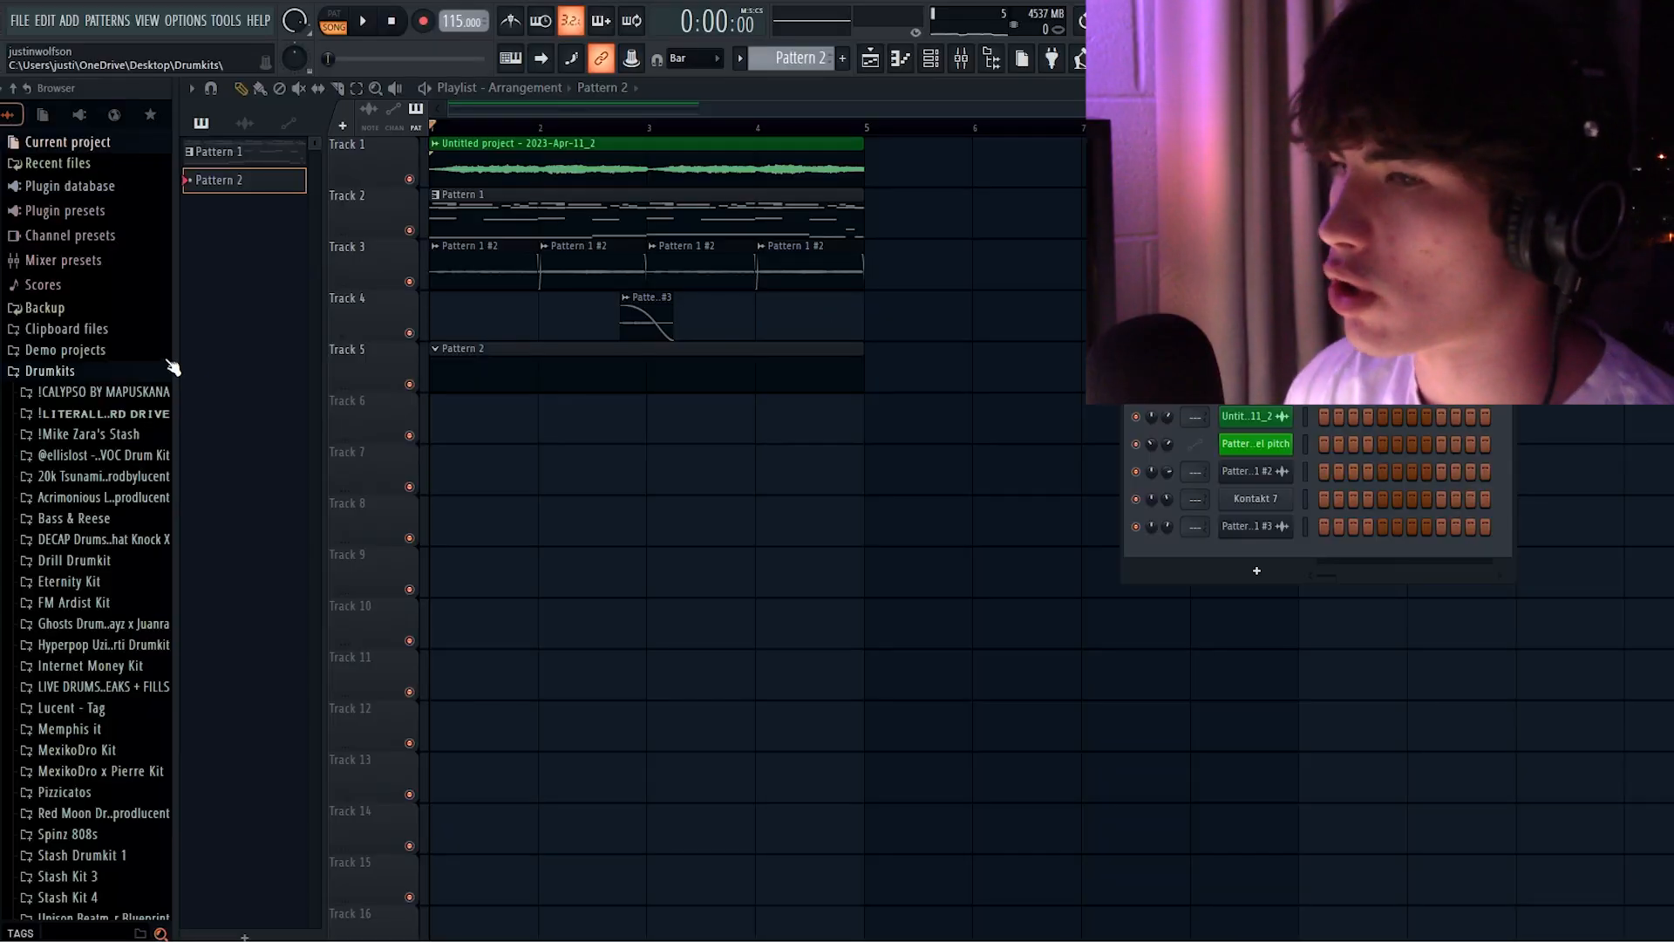
Start playback of the arrangement and audition clap samples from the Lil Baby 4PF Kit.
key(space)
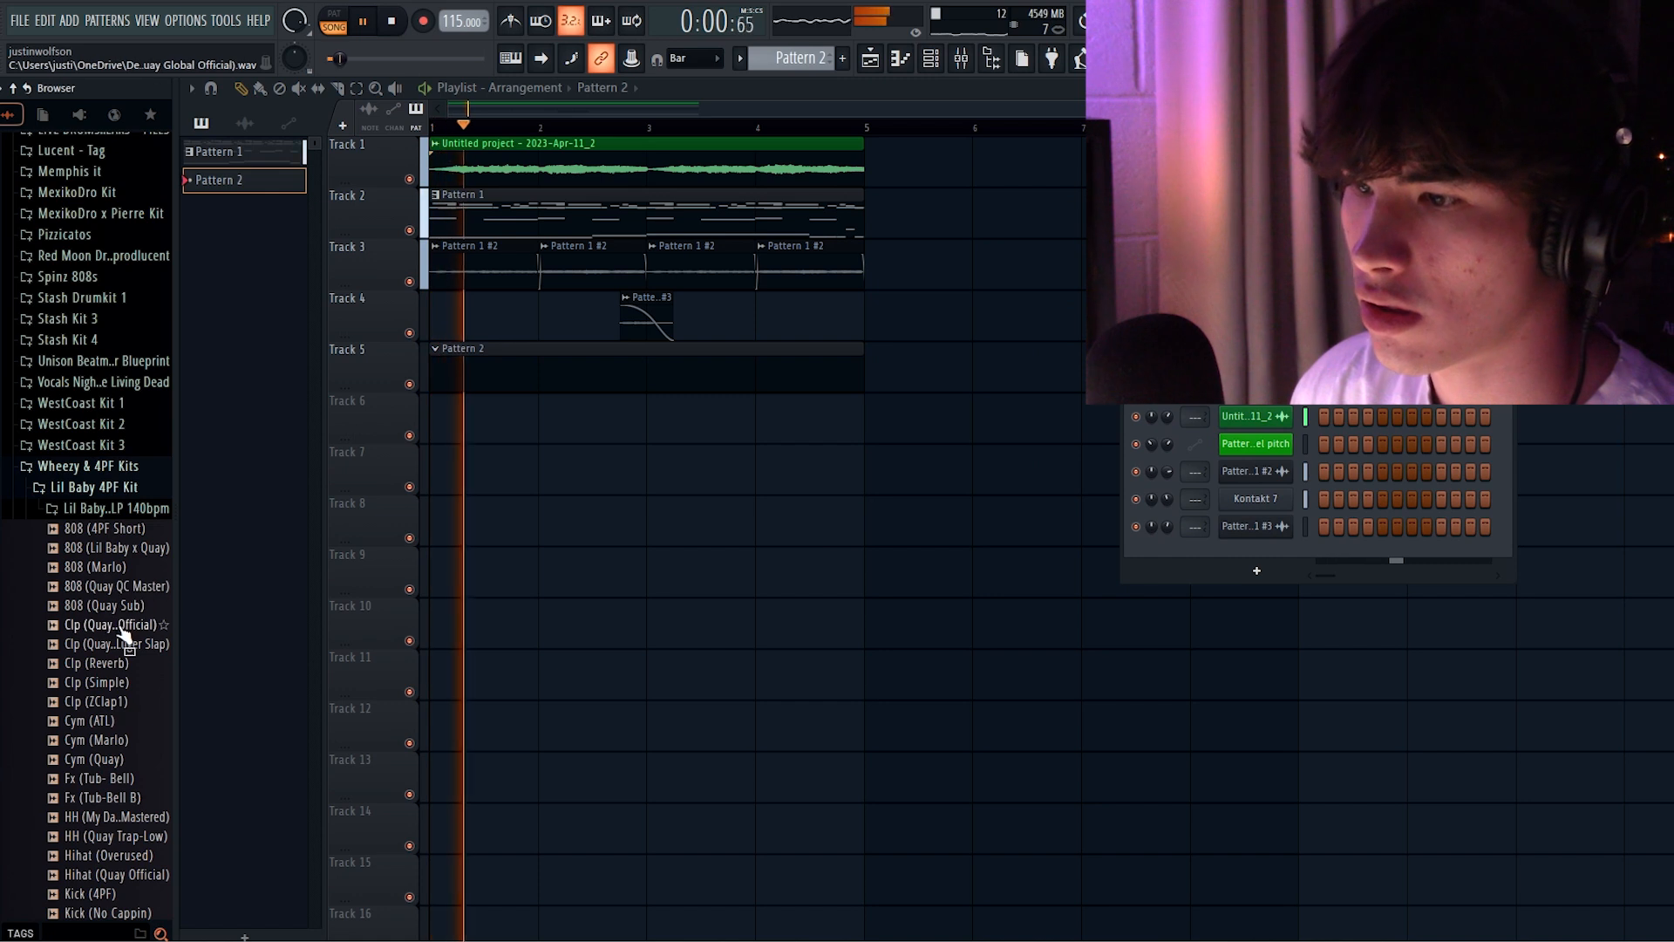
click(120, 628)
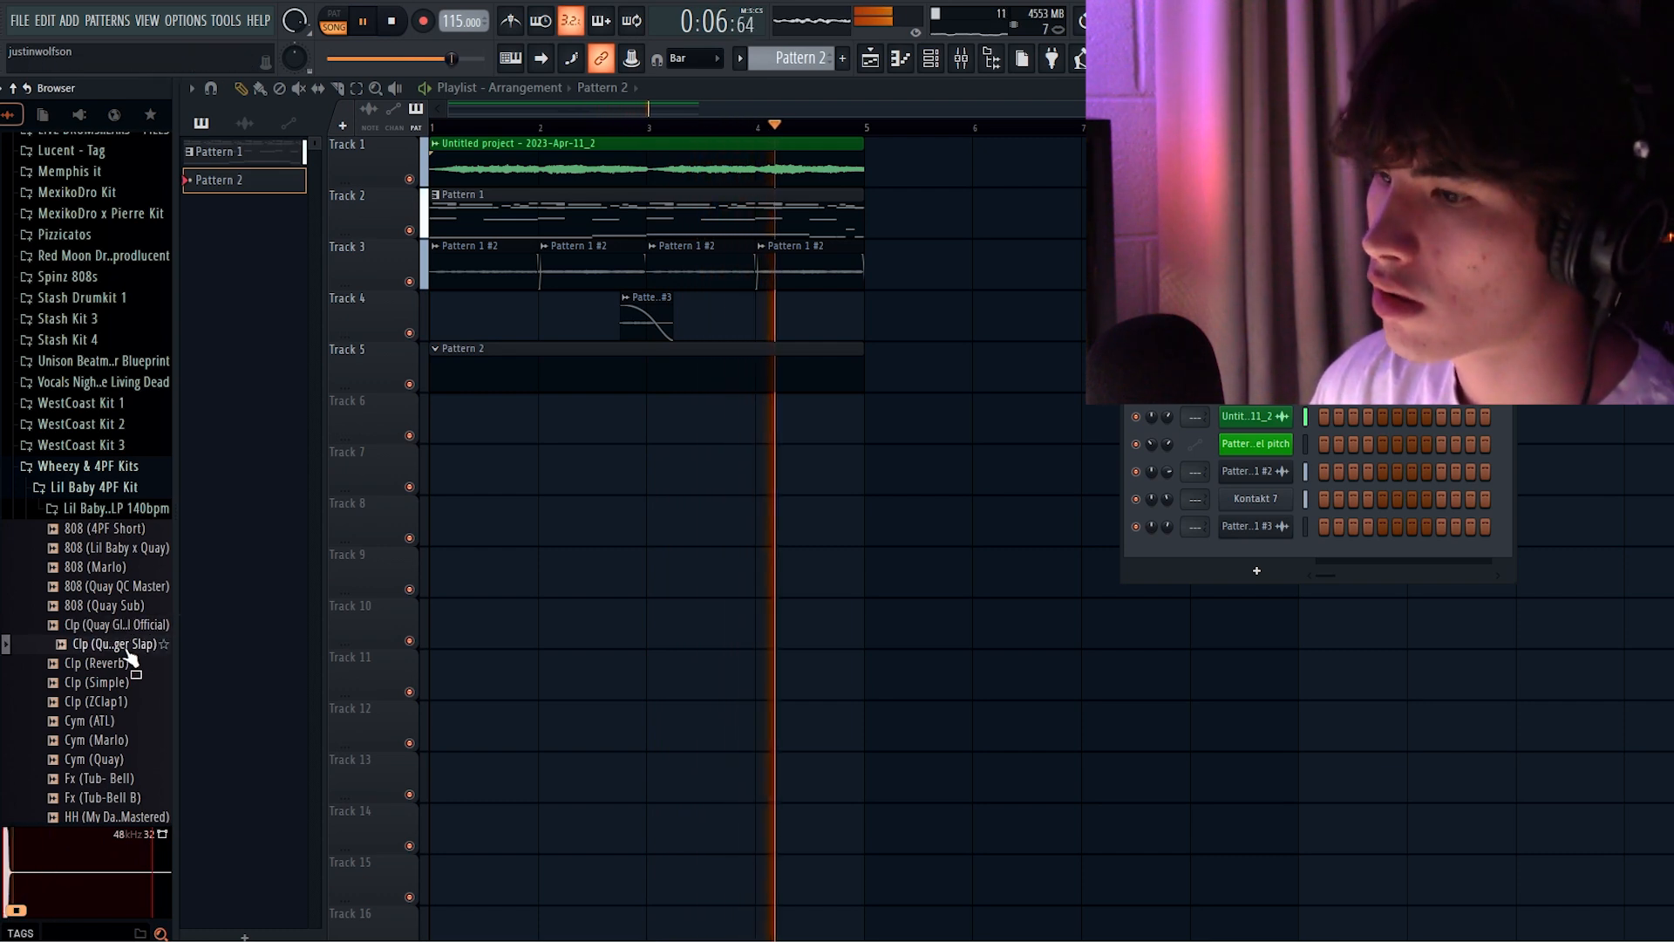
click(102, 490)
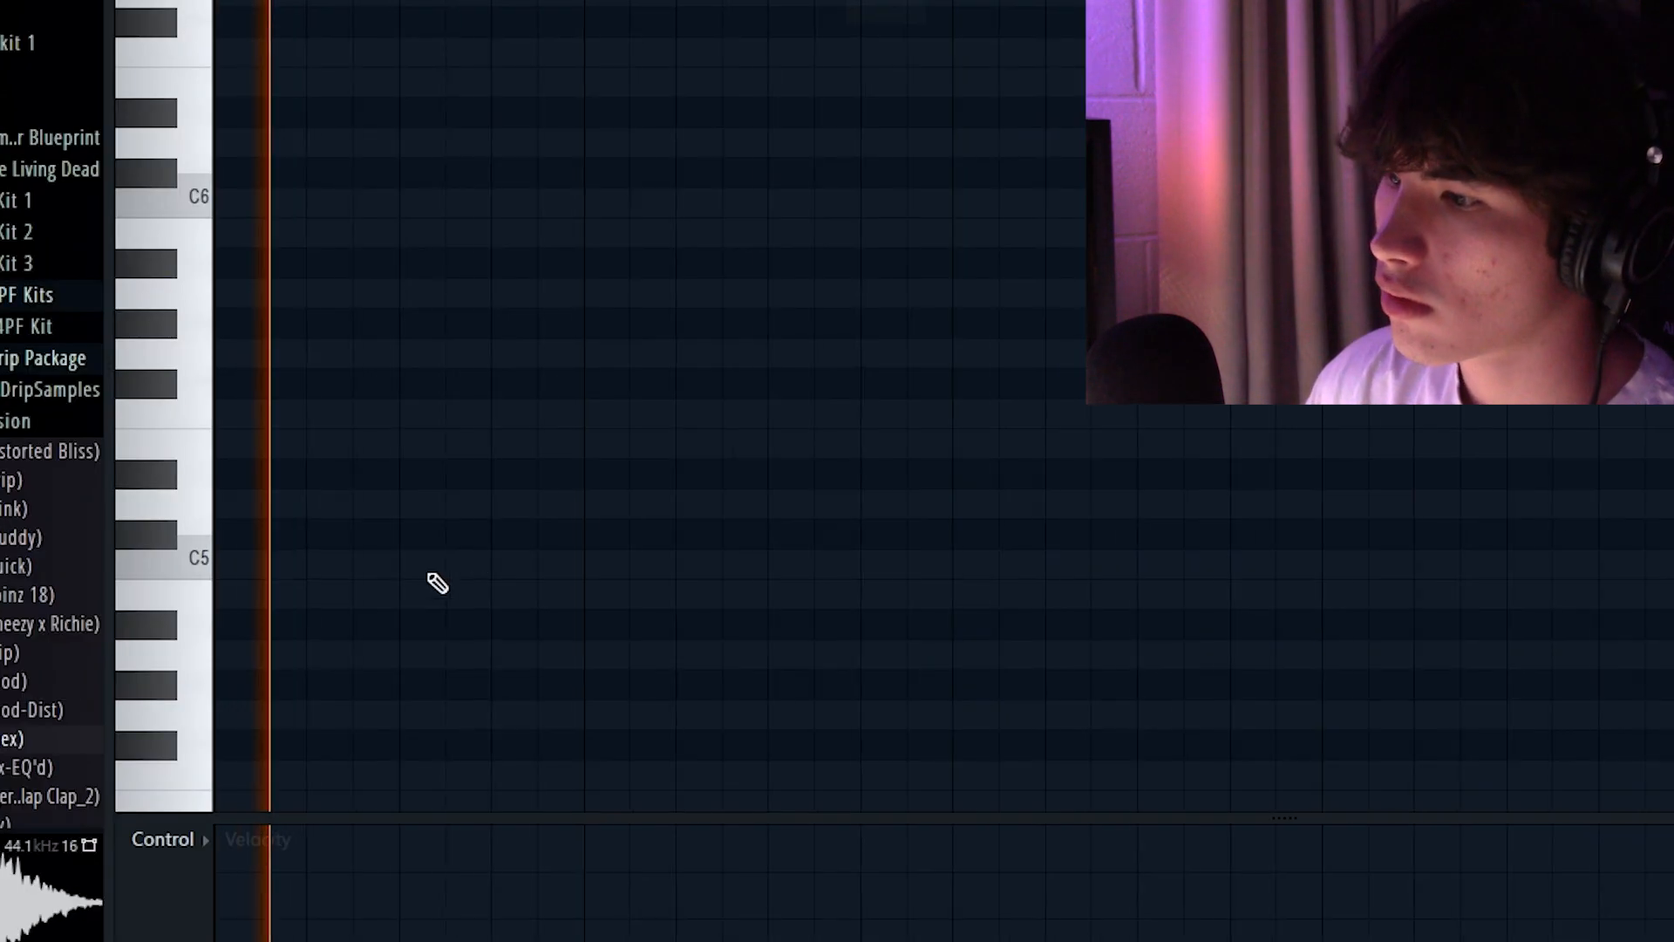
Place a C5 note for the Clp (Lex) clap on the third beat of each of the four bars.
click(417, 567)
click(725, 564)
click(989, 564)
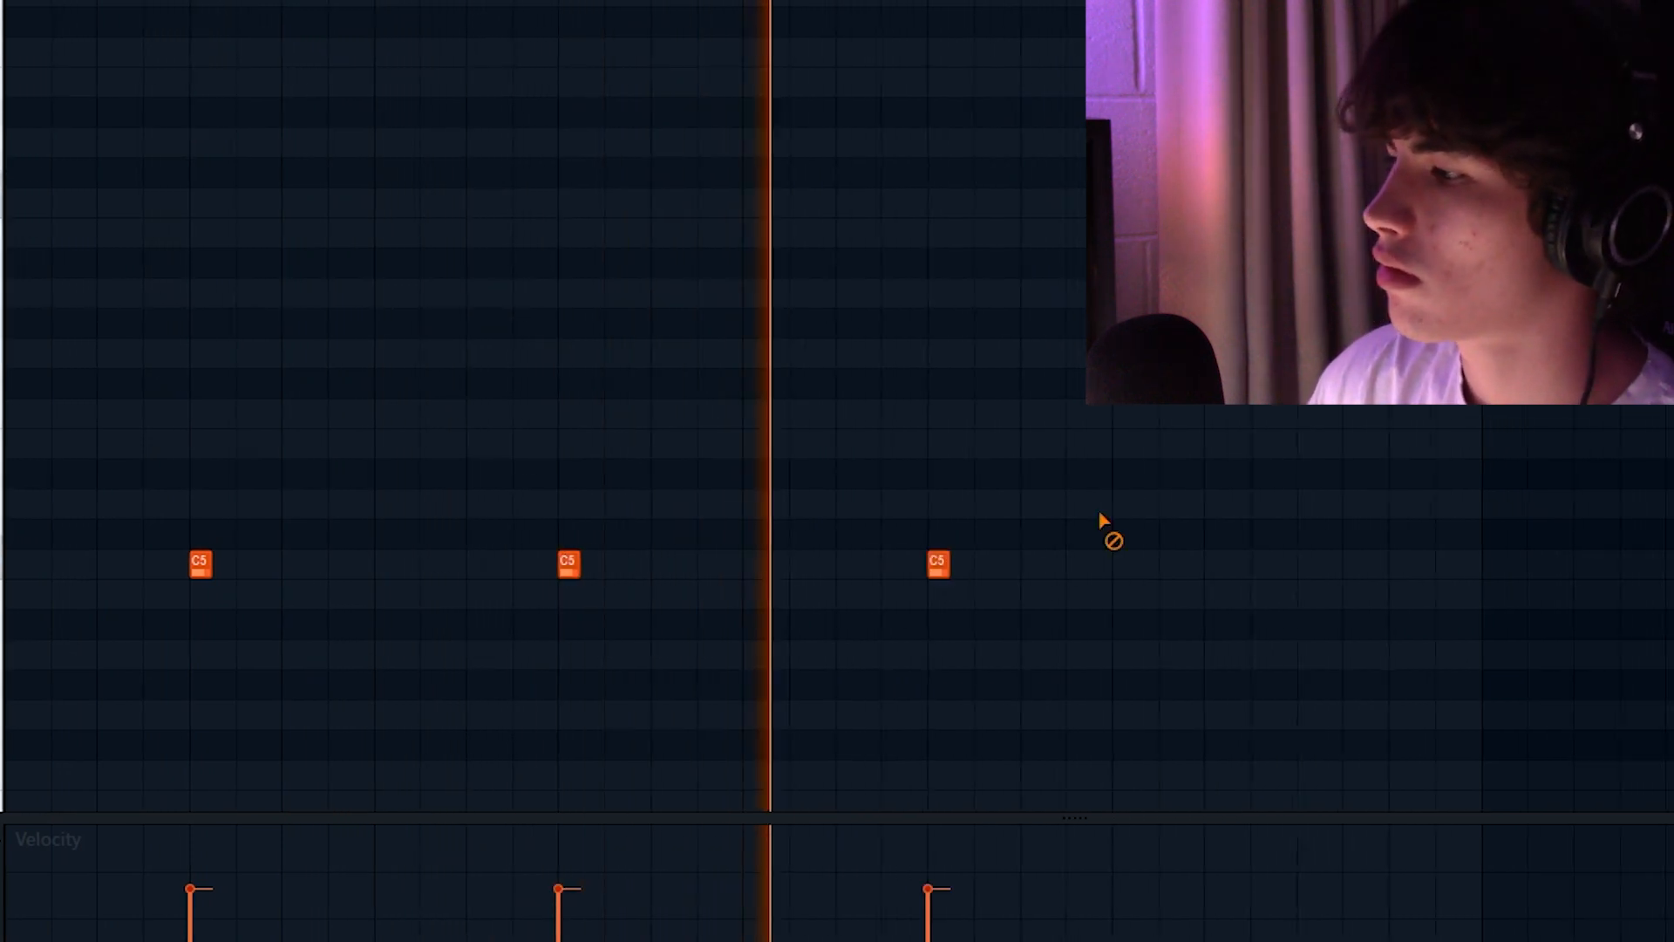
click(1359, 564)
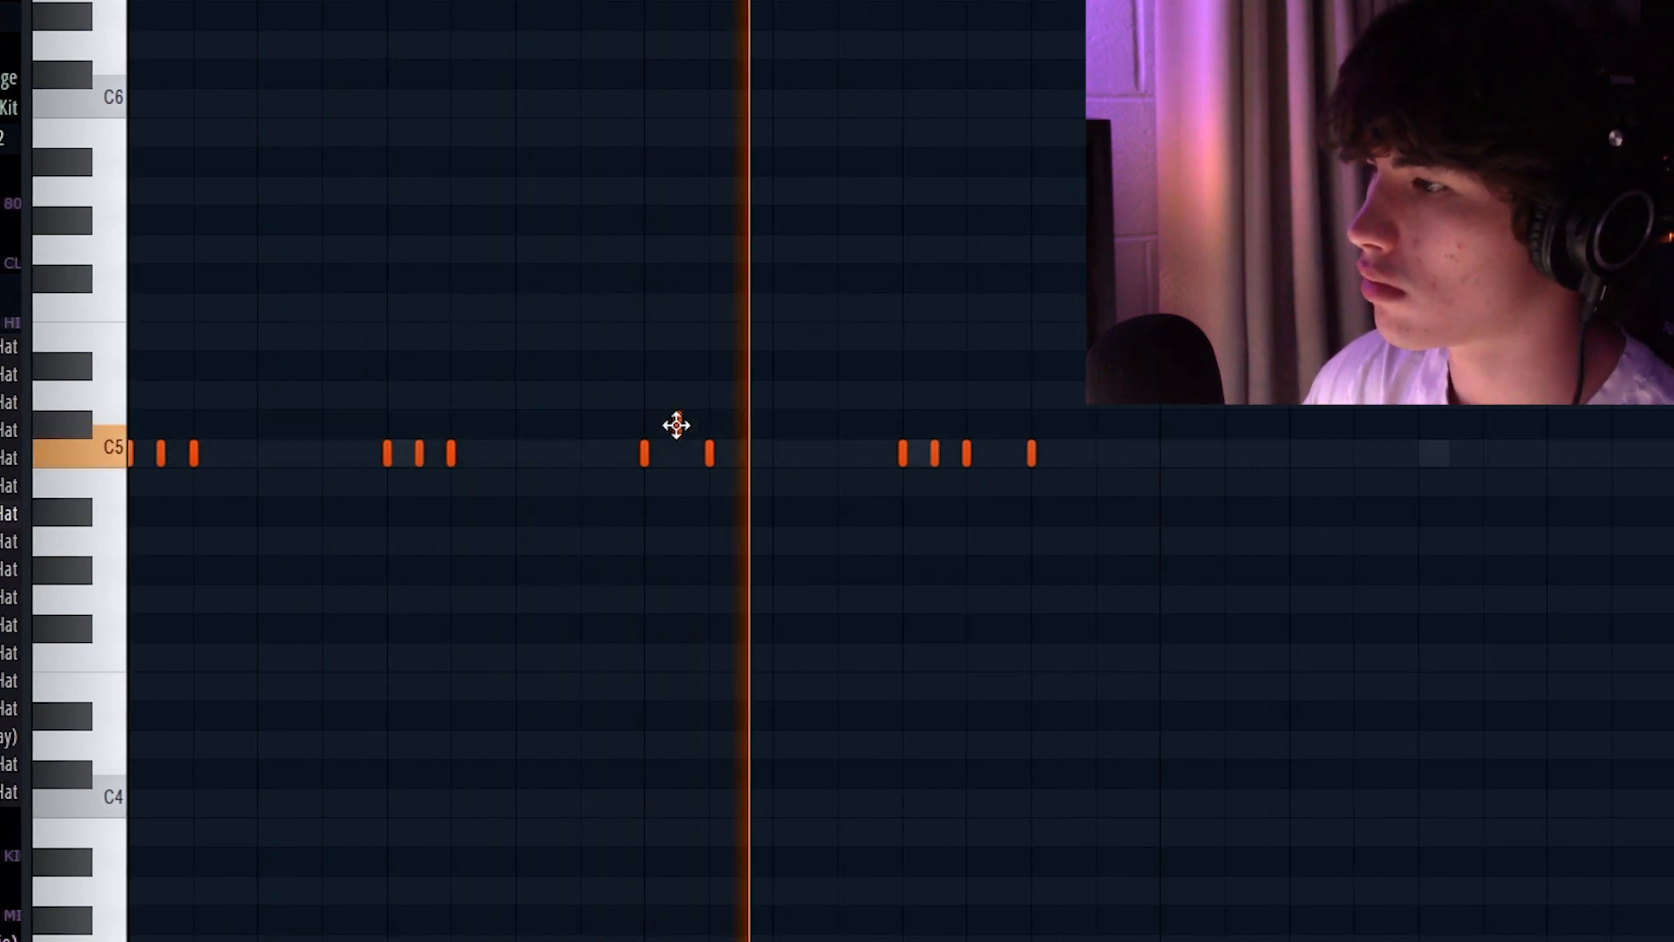
Move the final hi-hat note one semitone below C5 and copy the two-bar hi-hat pattern into bars 3 and 4.
drag(717, 425, 717, 454)
drag(992, 454, 992, 483)
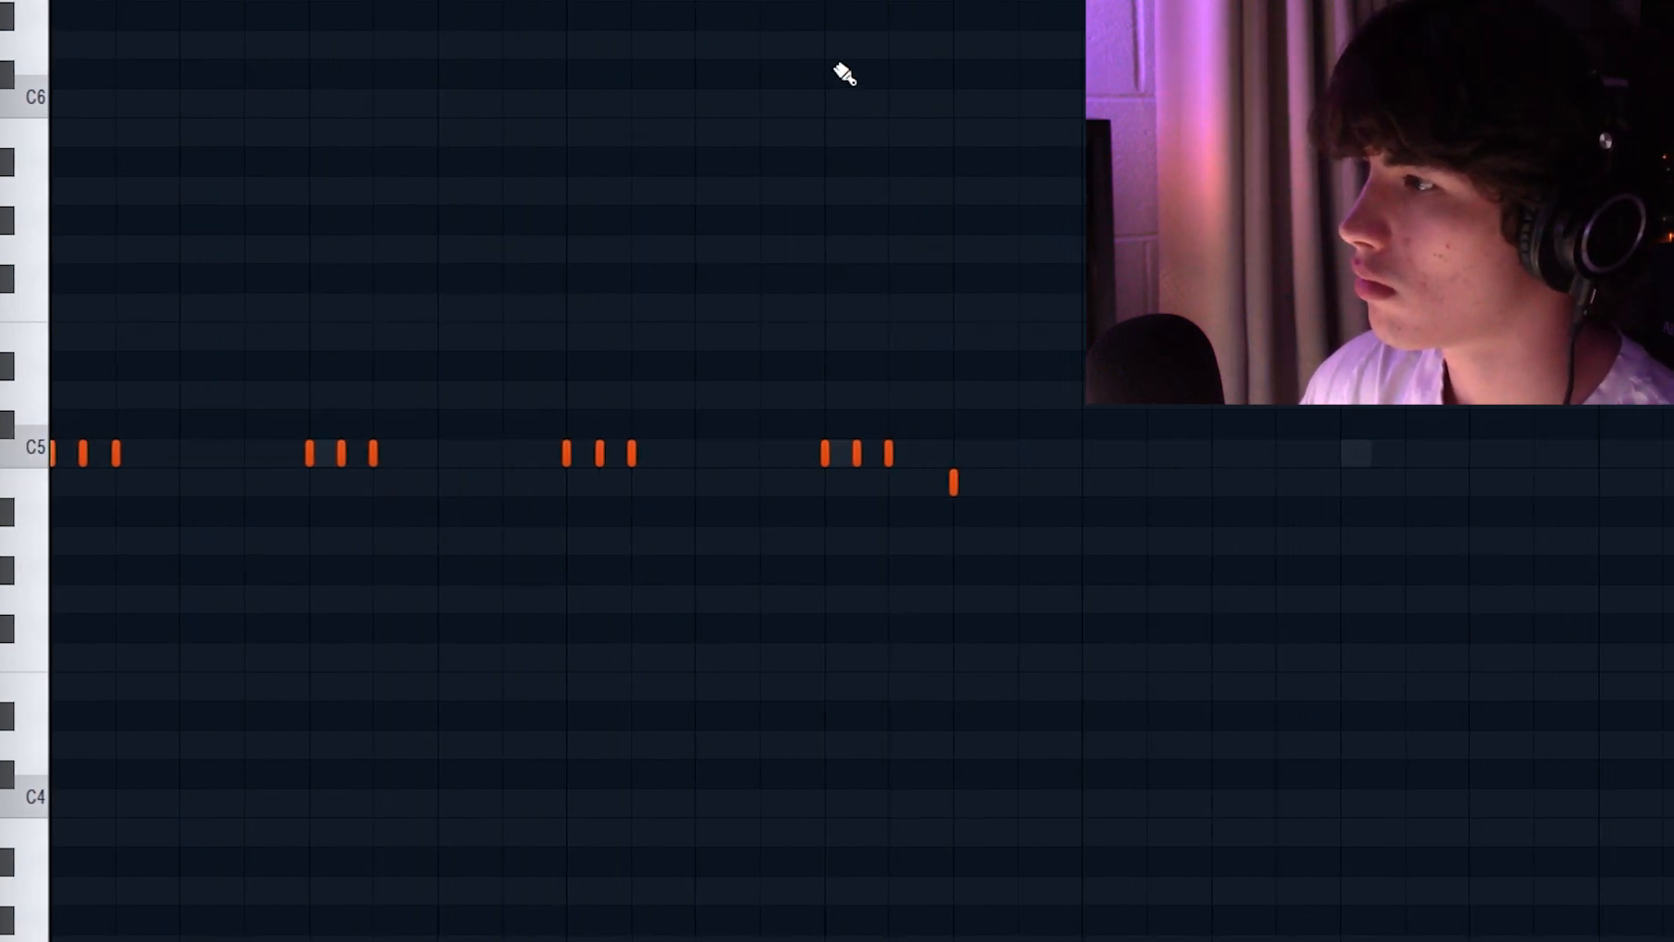
drag(1667, 402, 999, 402)
drag(899, 428, 39, 365)
drag(288, 412, 1103, 423)
ctrl+click(957, 234)
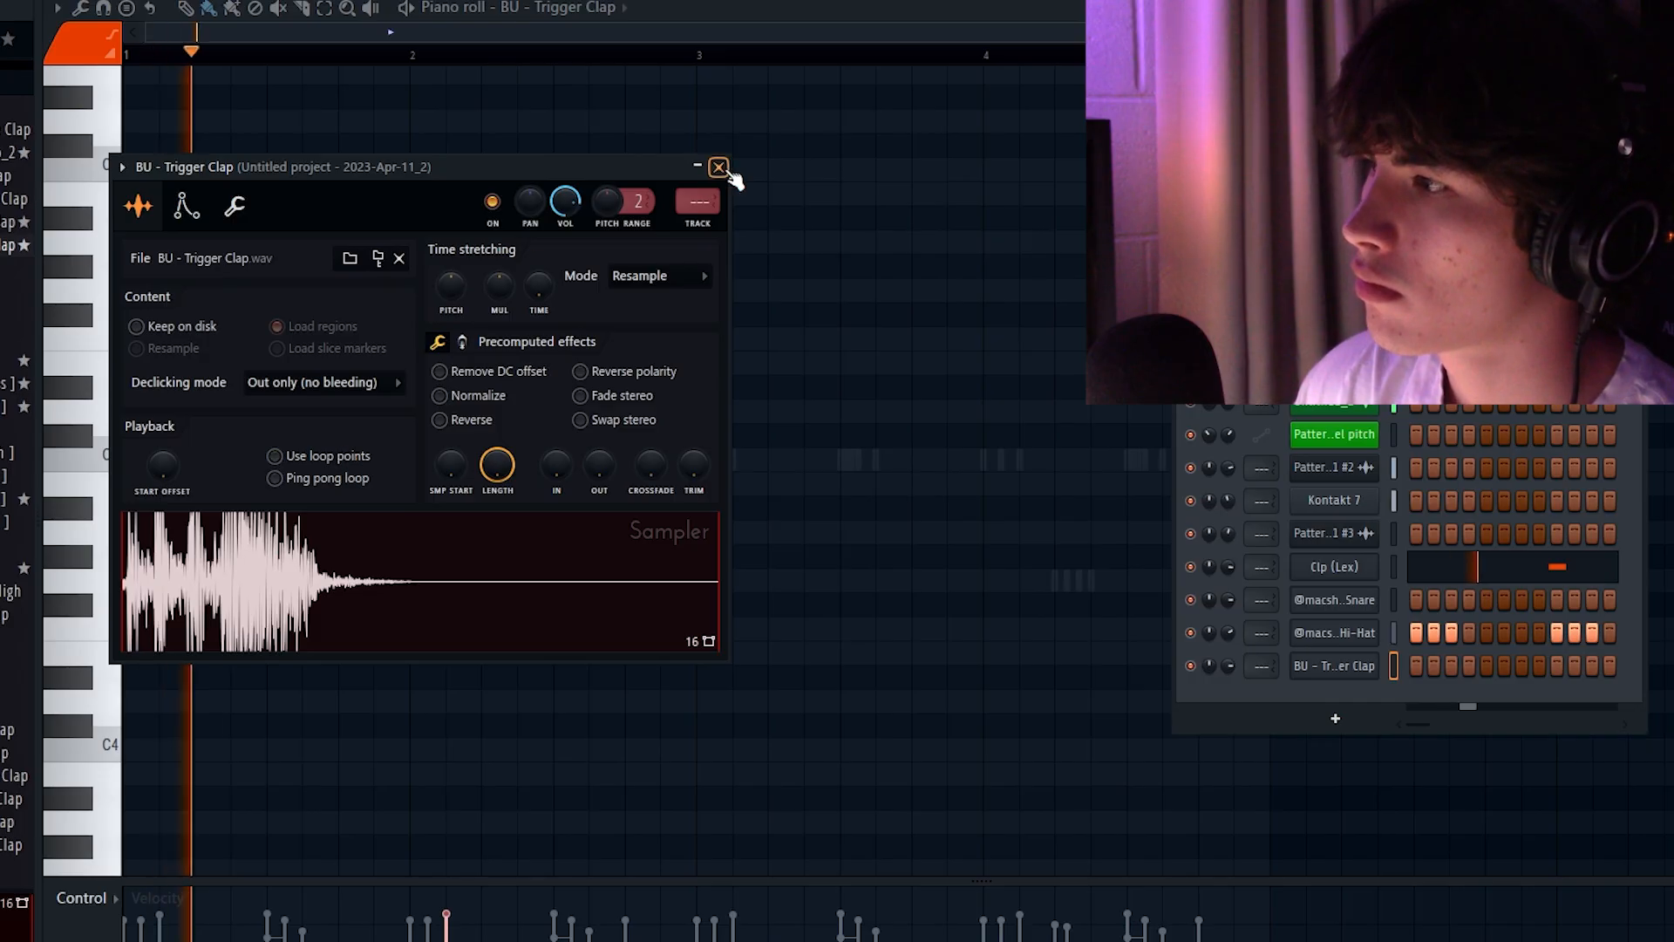
Close the BU - Trigger Clap sampler settings and duplicate its two-bar pattern into bars 3 and 4.
click(718, 167)
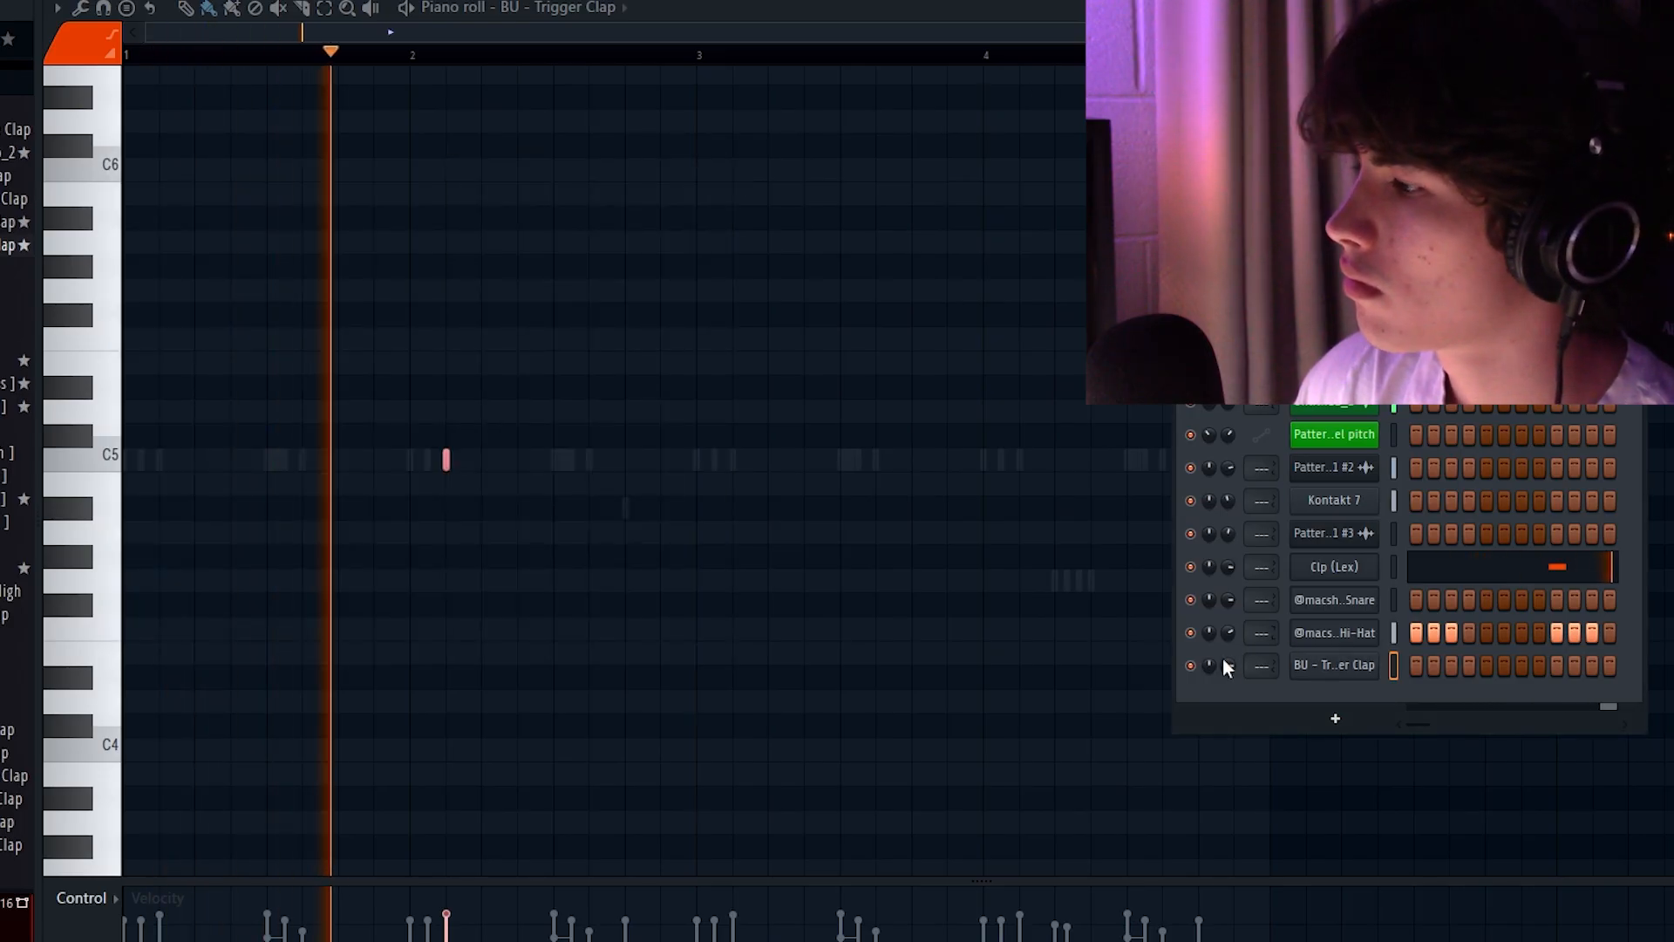
key(F6)
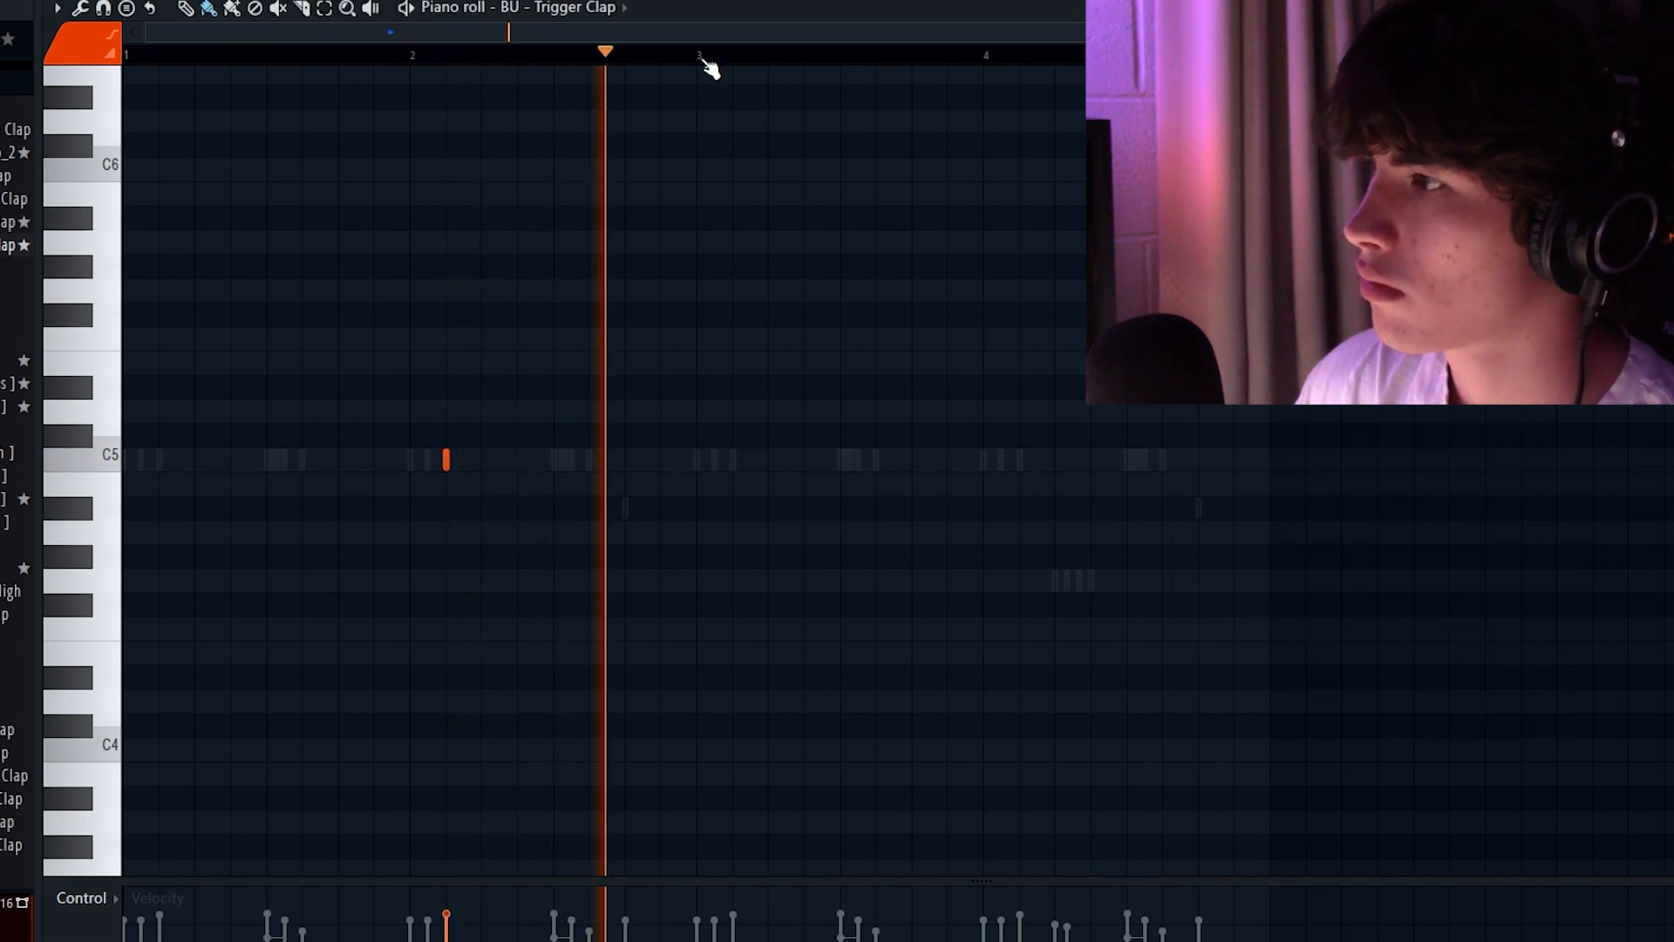
drag(704, 58, 131, 58)
key(ctrl+b)
ctrl+click(767, 59)
key(F6)
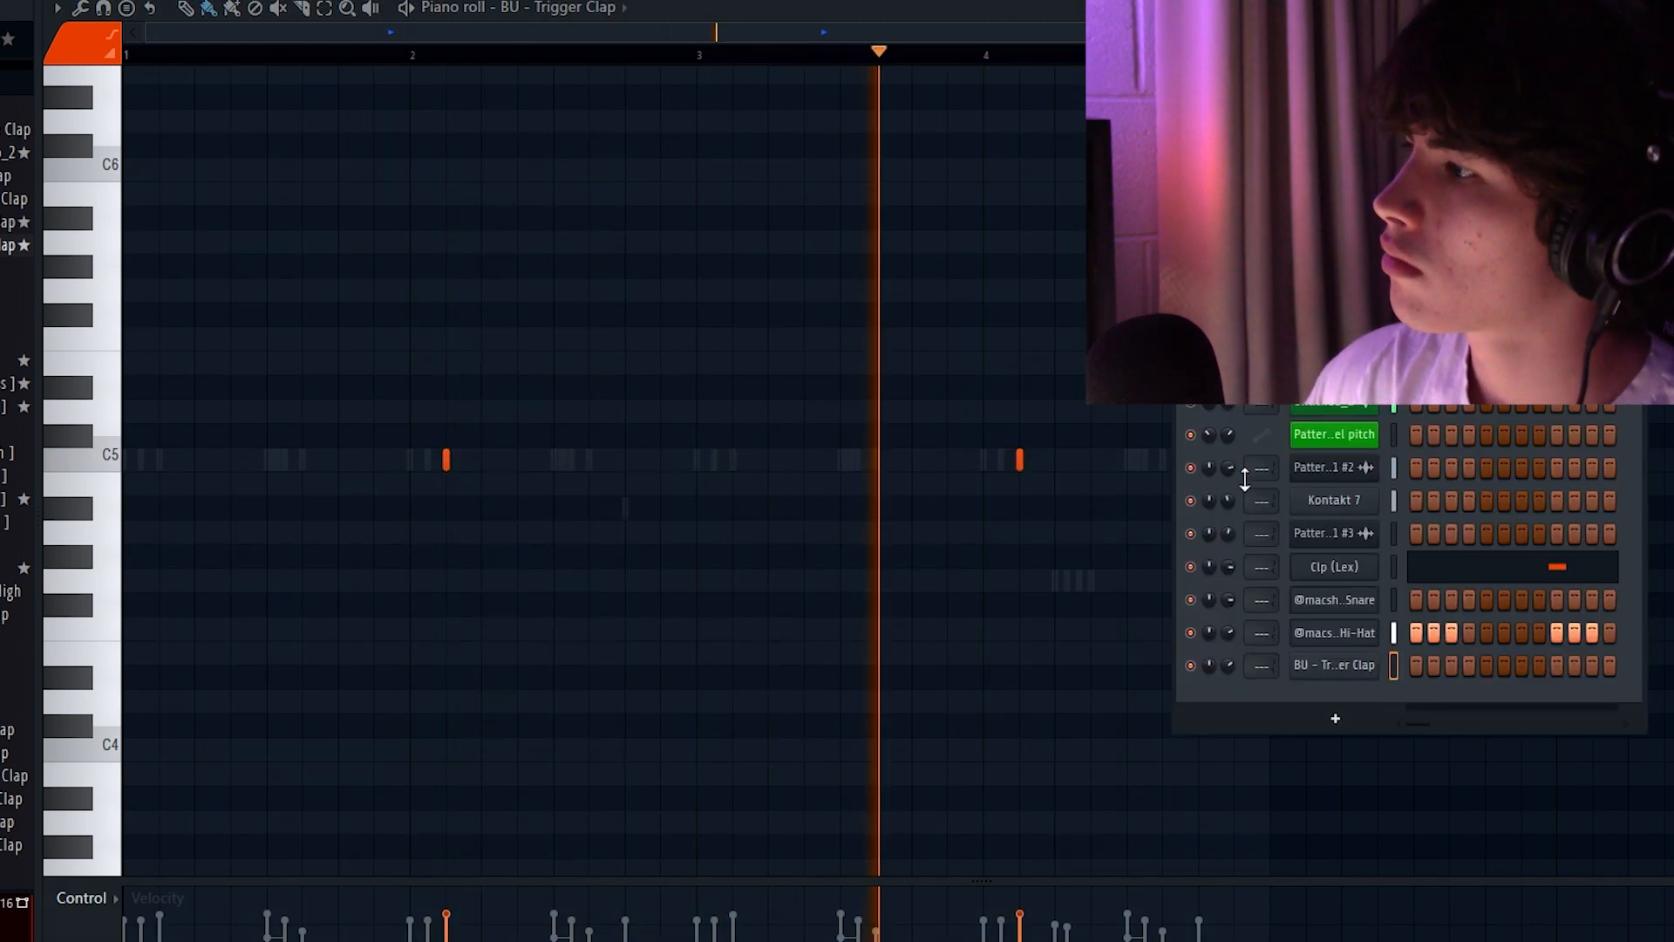
key(F6)
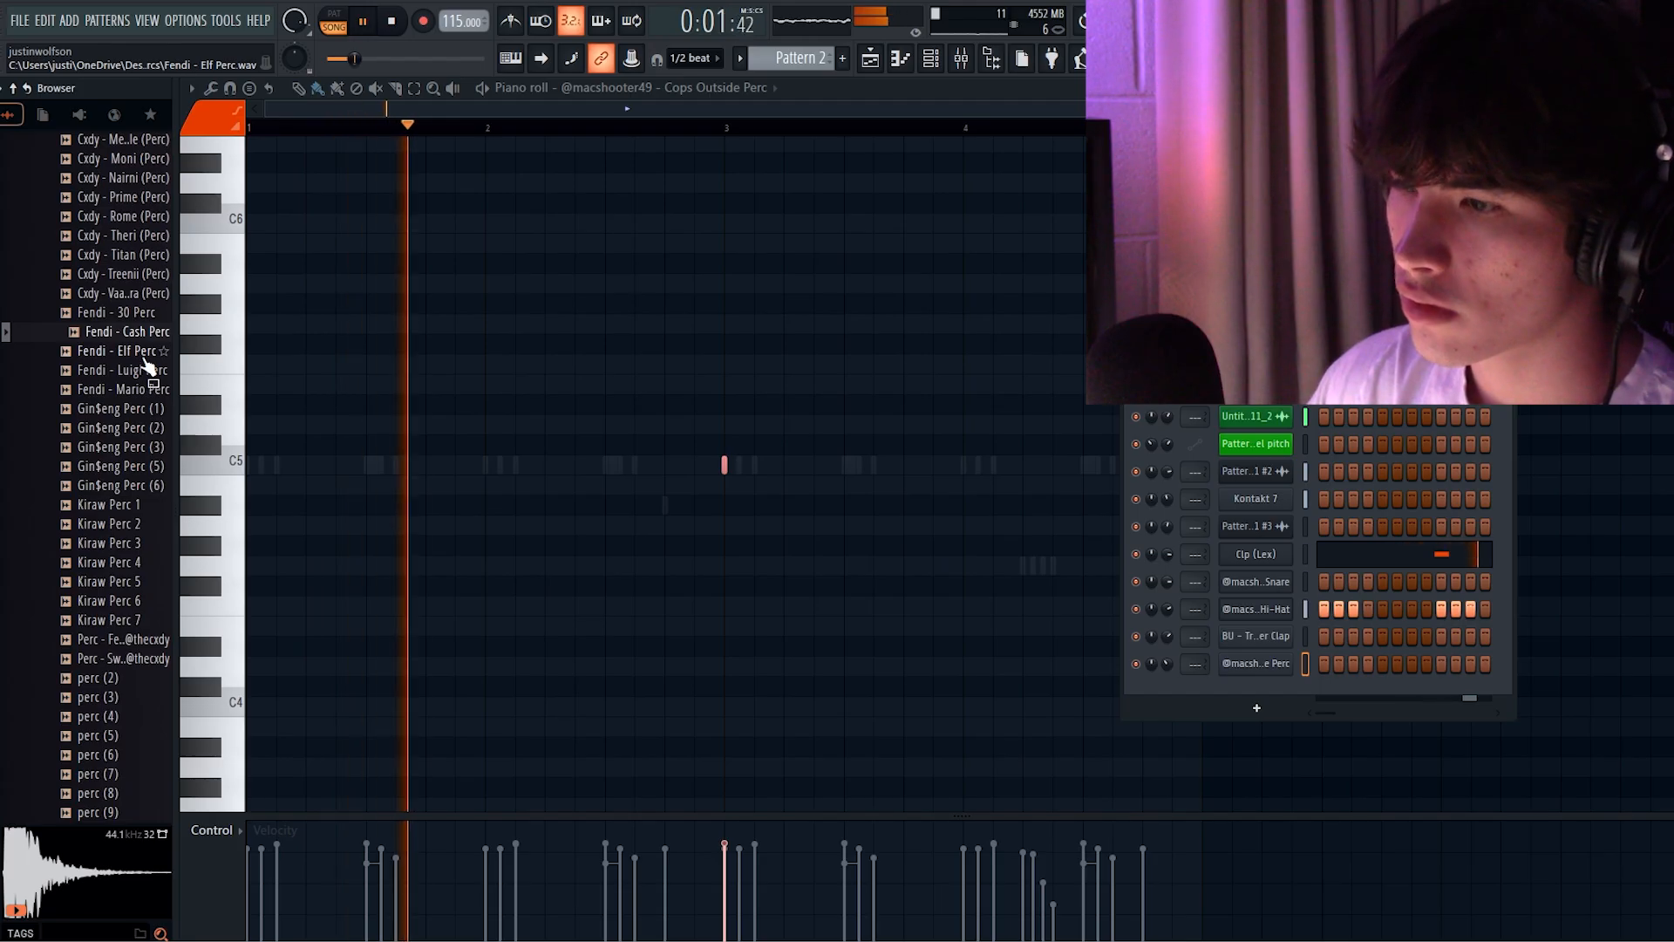
Add the Fendi - Elf Perc sample as a channel and repeat its two-bar pattern, without the last note, in bars 3 and 4.
drag(1417, 612, 1269, 688)
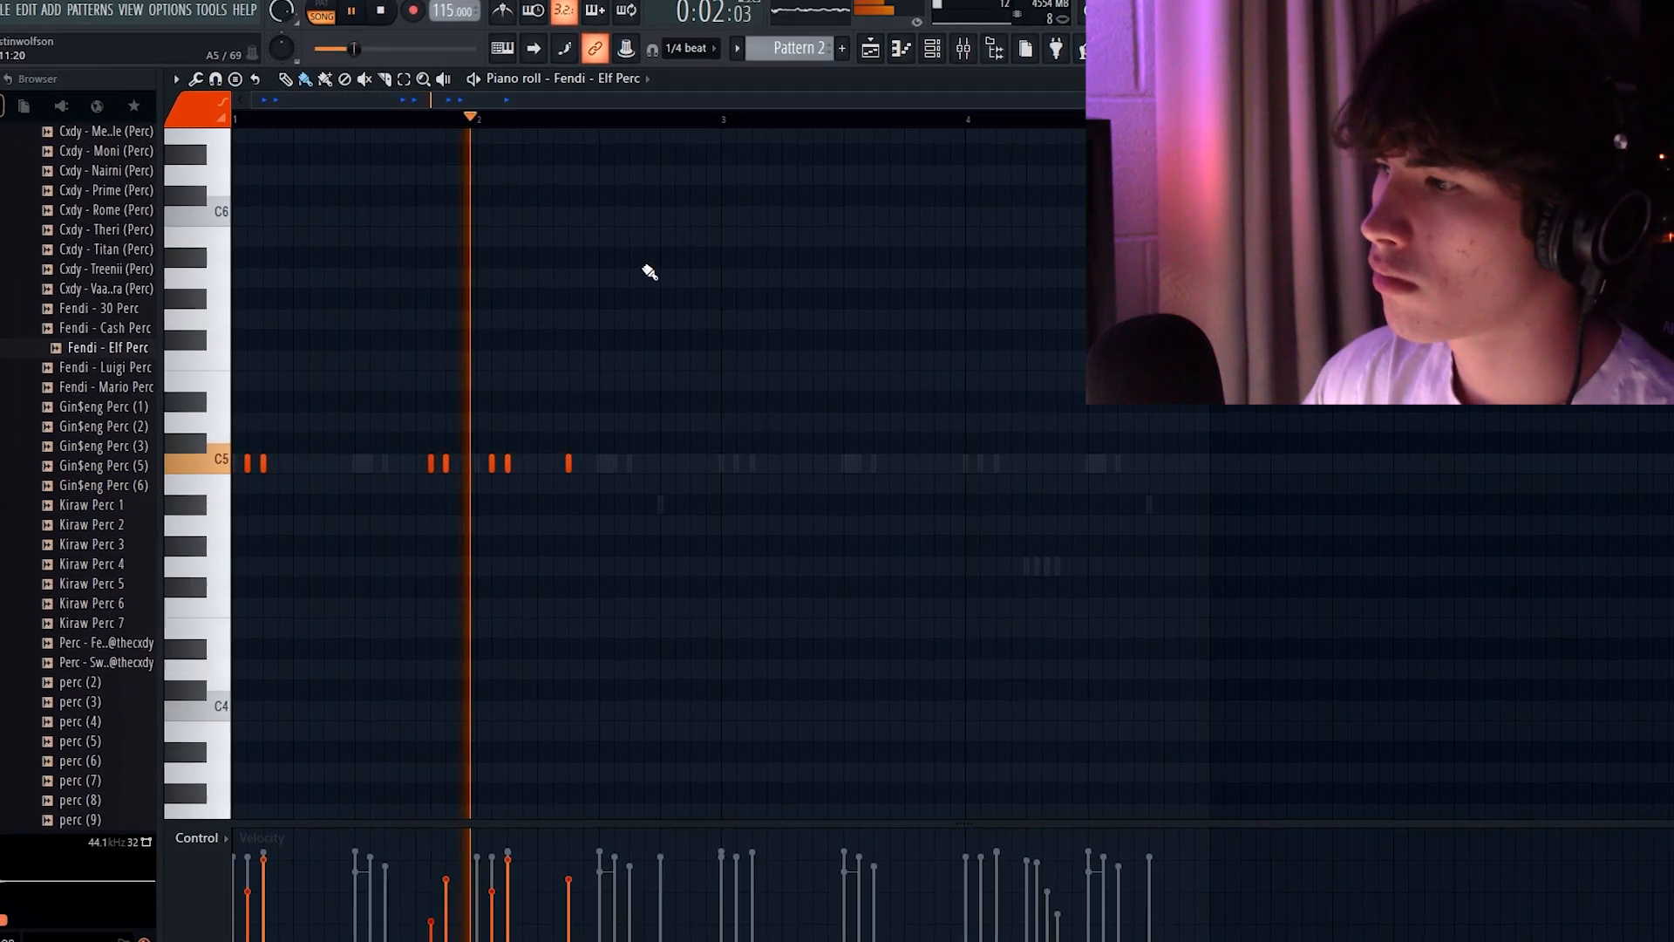
right_click(570, 463)
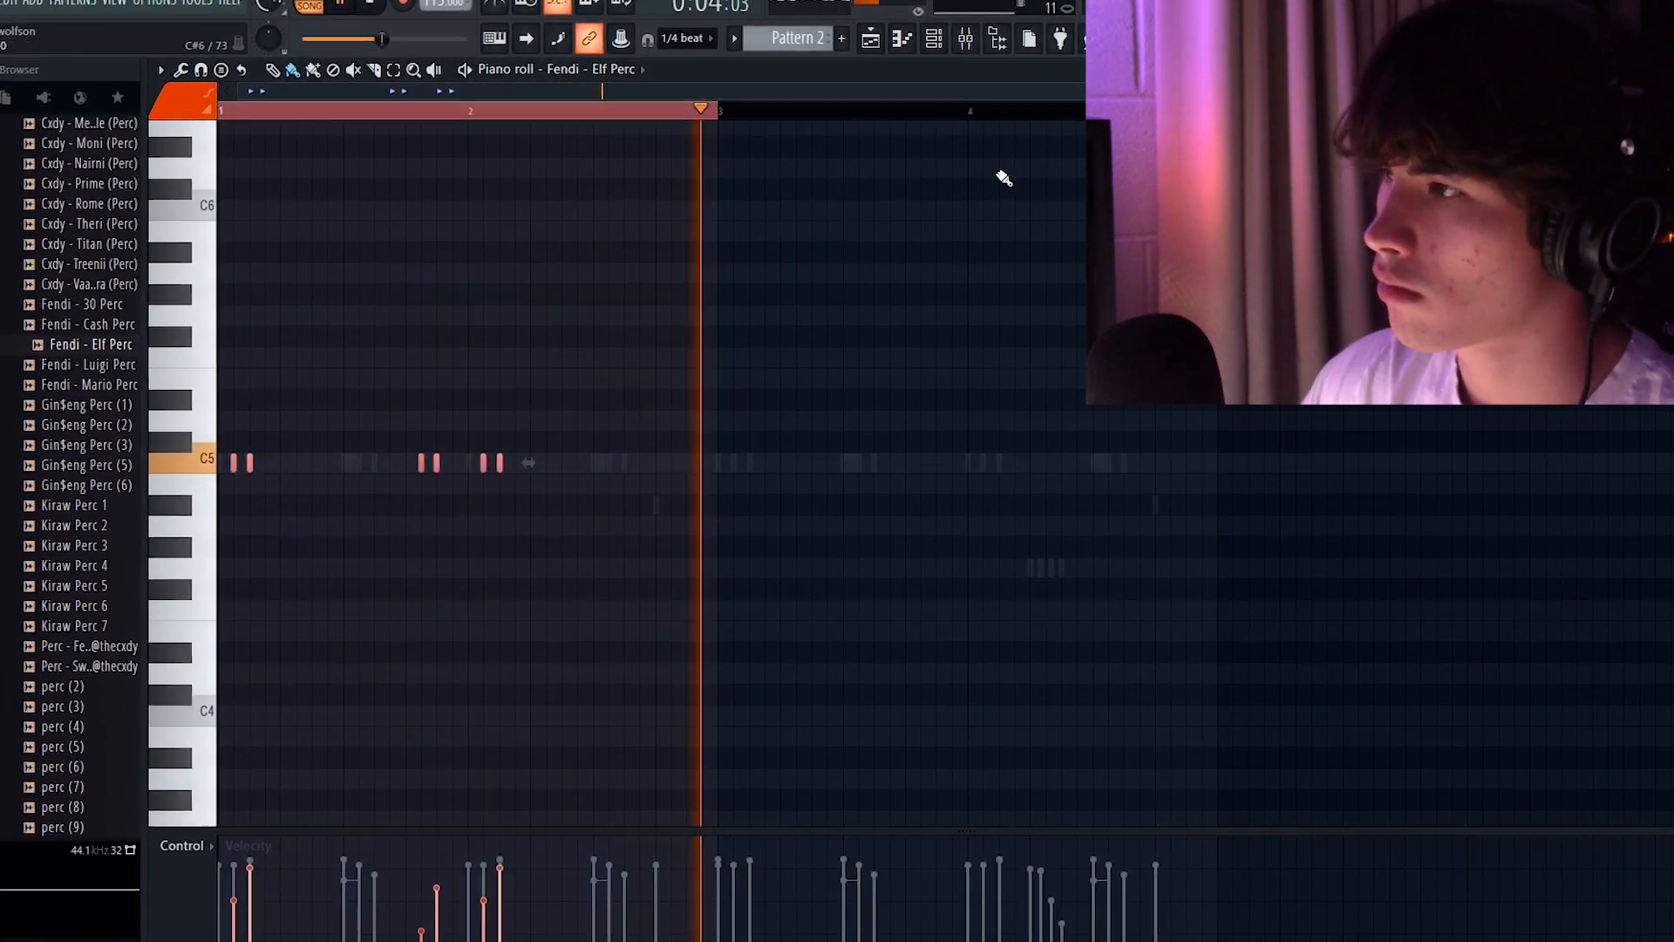
key(ctrl+b)
key(F6)
Open and close the Fendi - Elf Perc channel settings and raise all of its notes one semitone to C#5.
click(1278, 703)
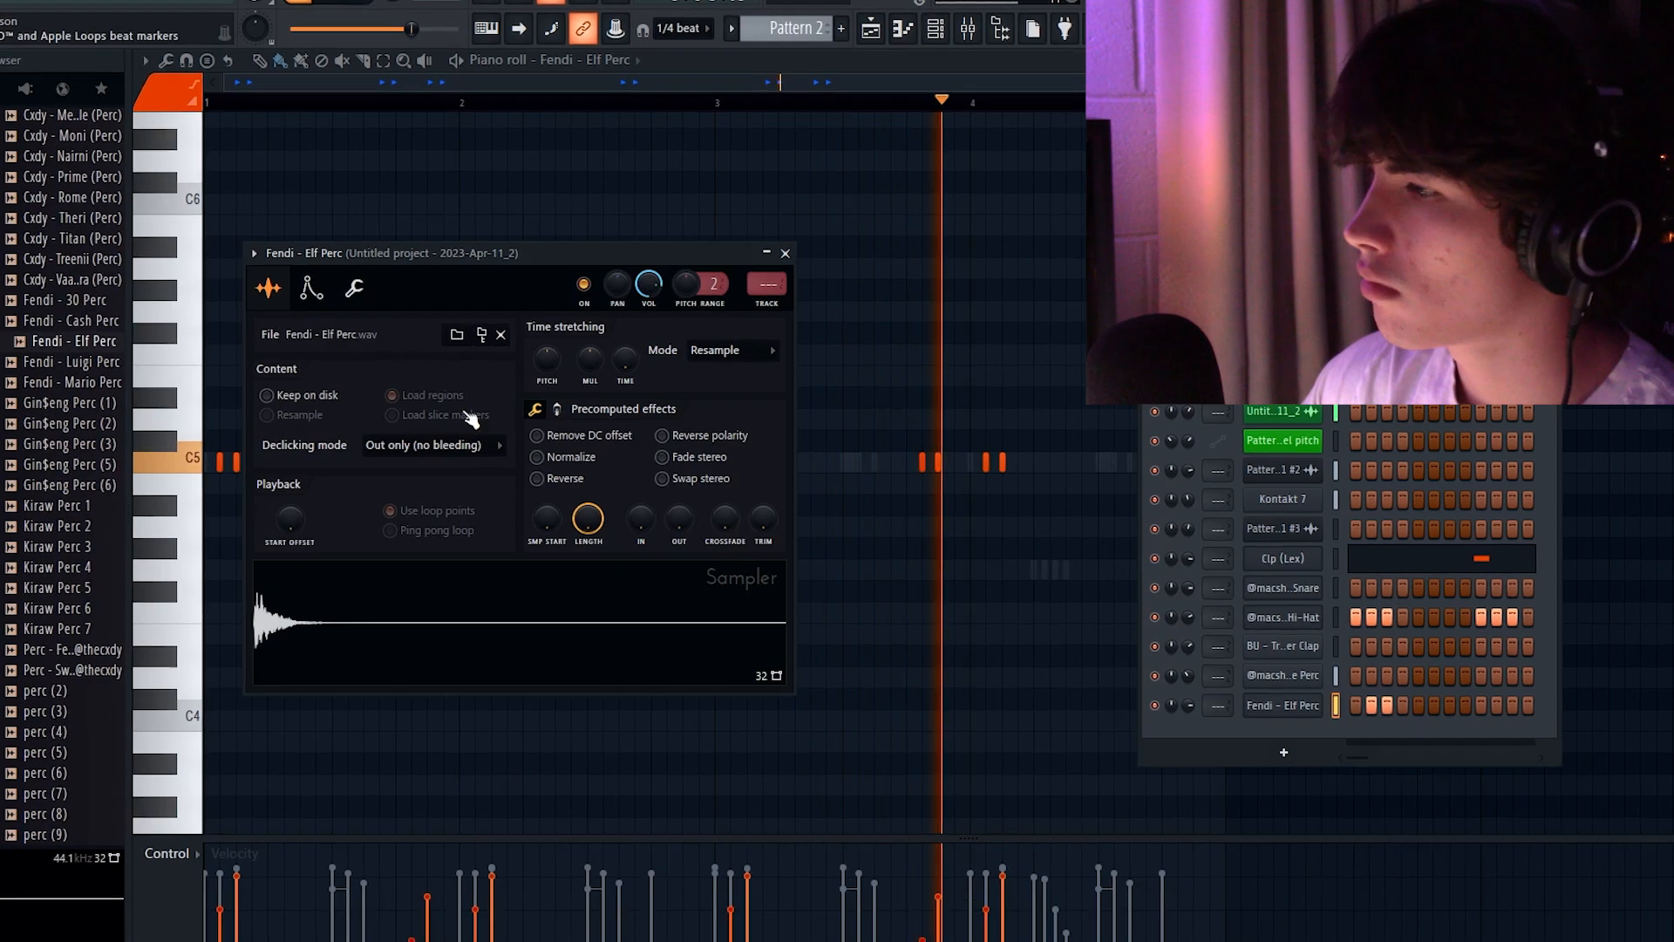
click(787, 253)
drag(1099, 482, 216, 358)
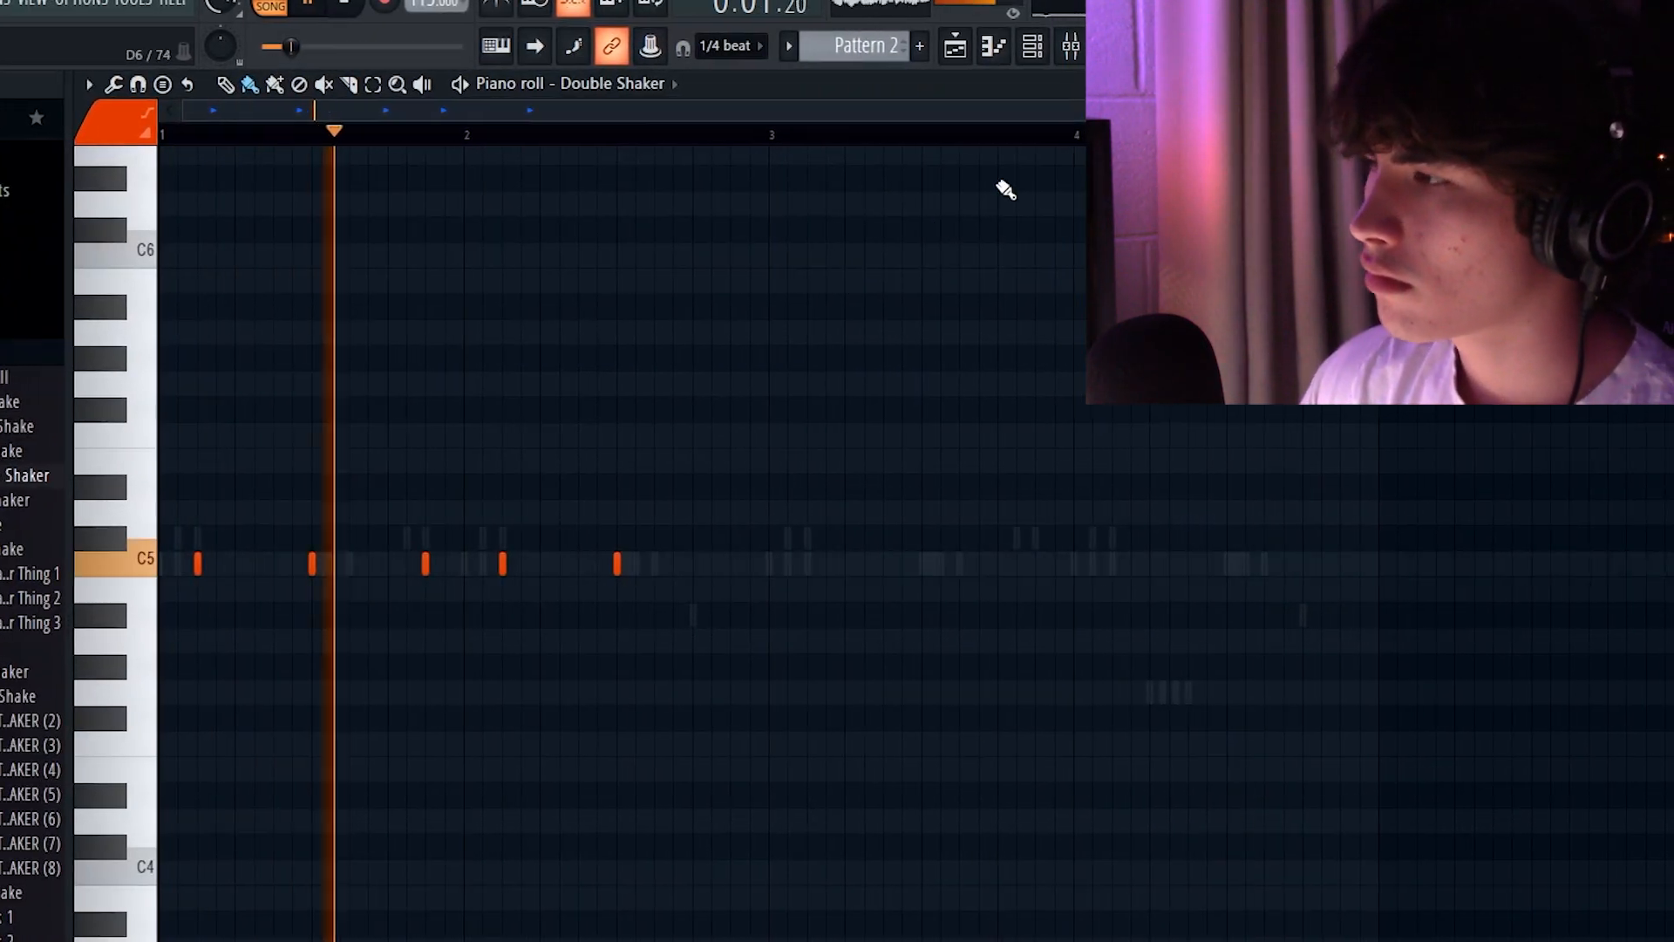
Add a C5 note to the Double Shaker pattern just before bar 3.
click(1032, 45)
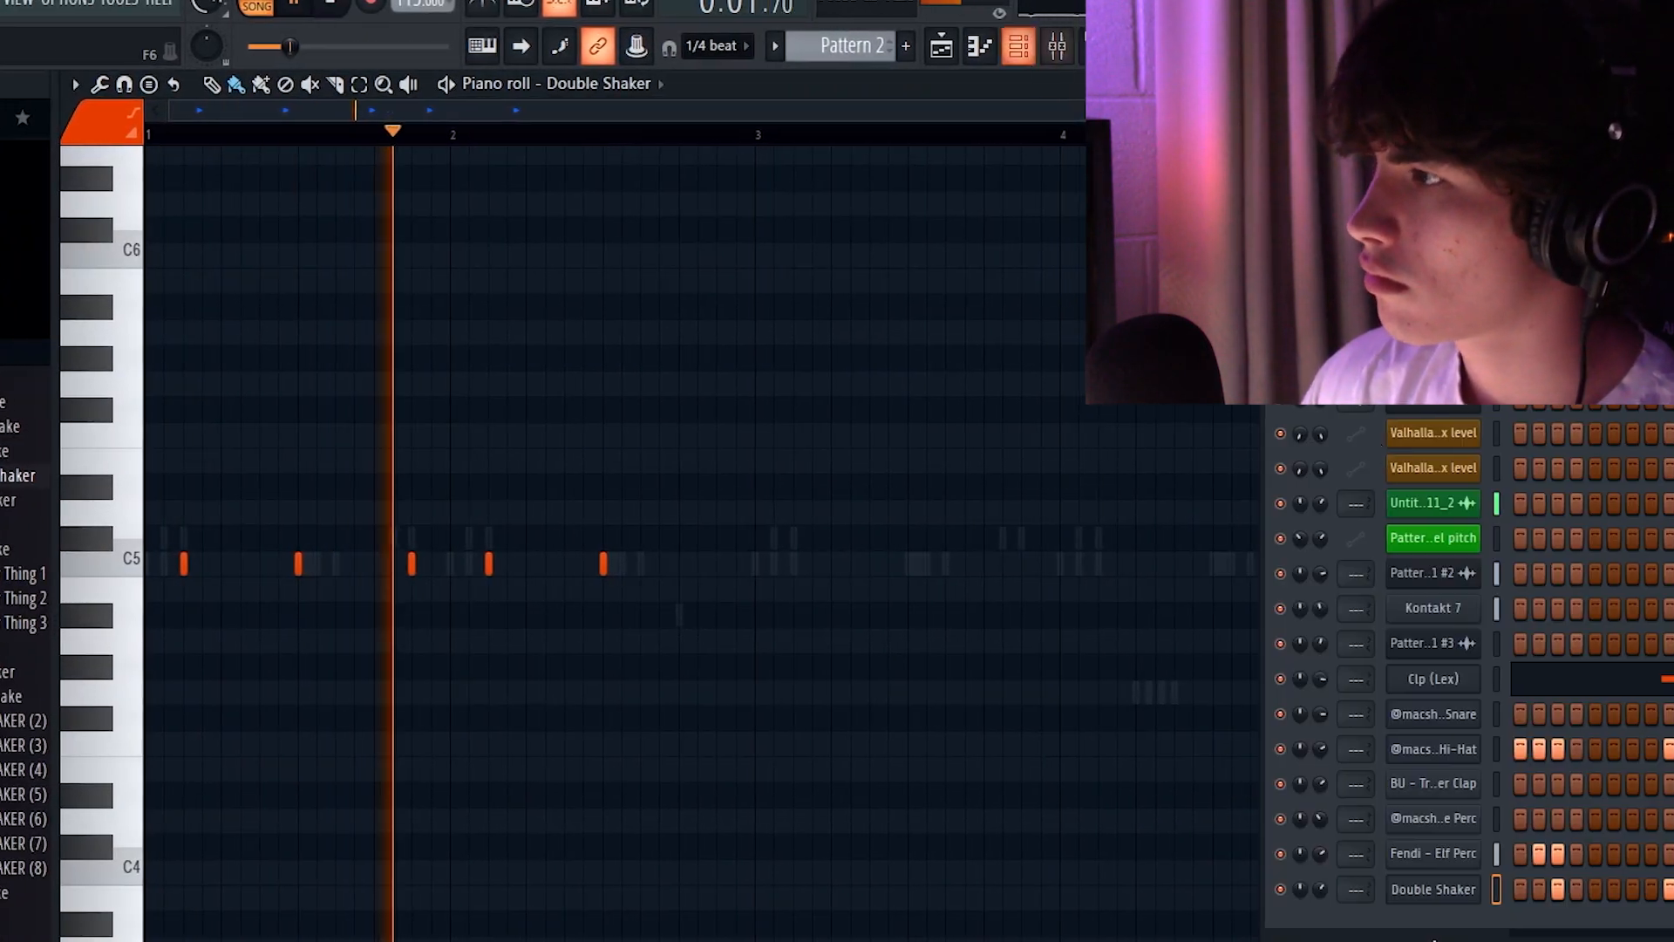
click(746, 540)
click(682, 565)
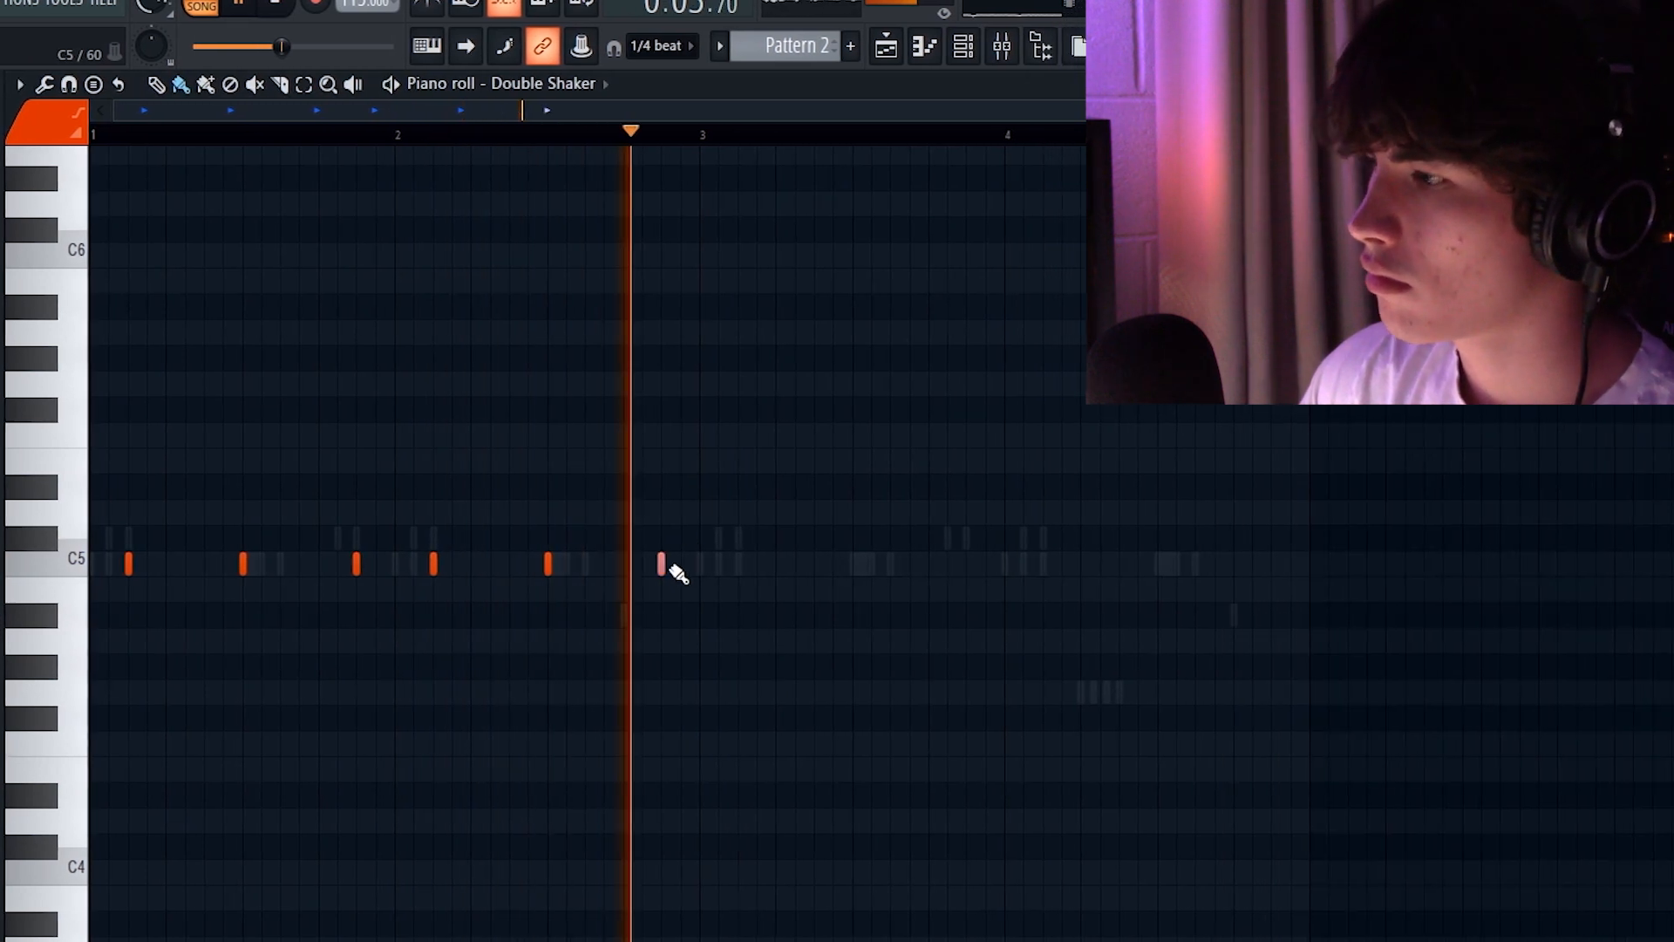
key(ctrl+b)
key(ctrl+a)
key(ctrl+z)
Select the first two bars of the Double Shaker pattern, duplicate them into bars 3 and 4, and show the channel rack.
drag(661, 134, 54, 174)
key(ctrl+b)
key(ctrl+d)
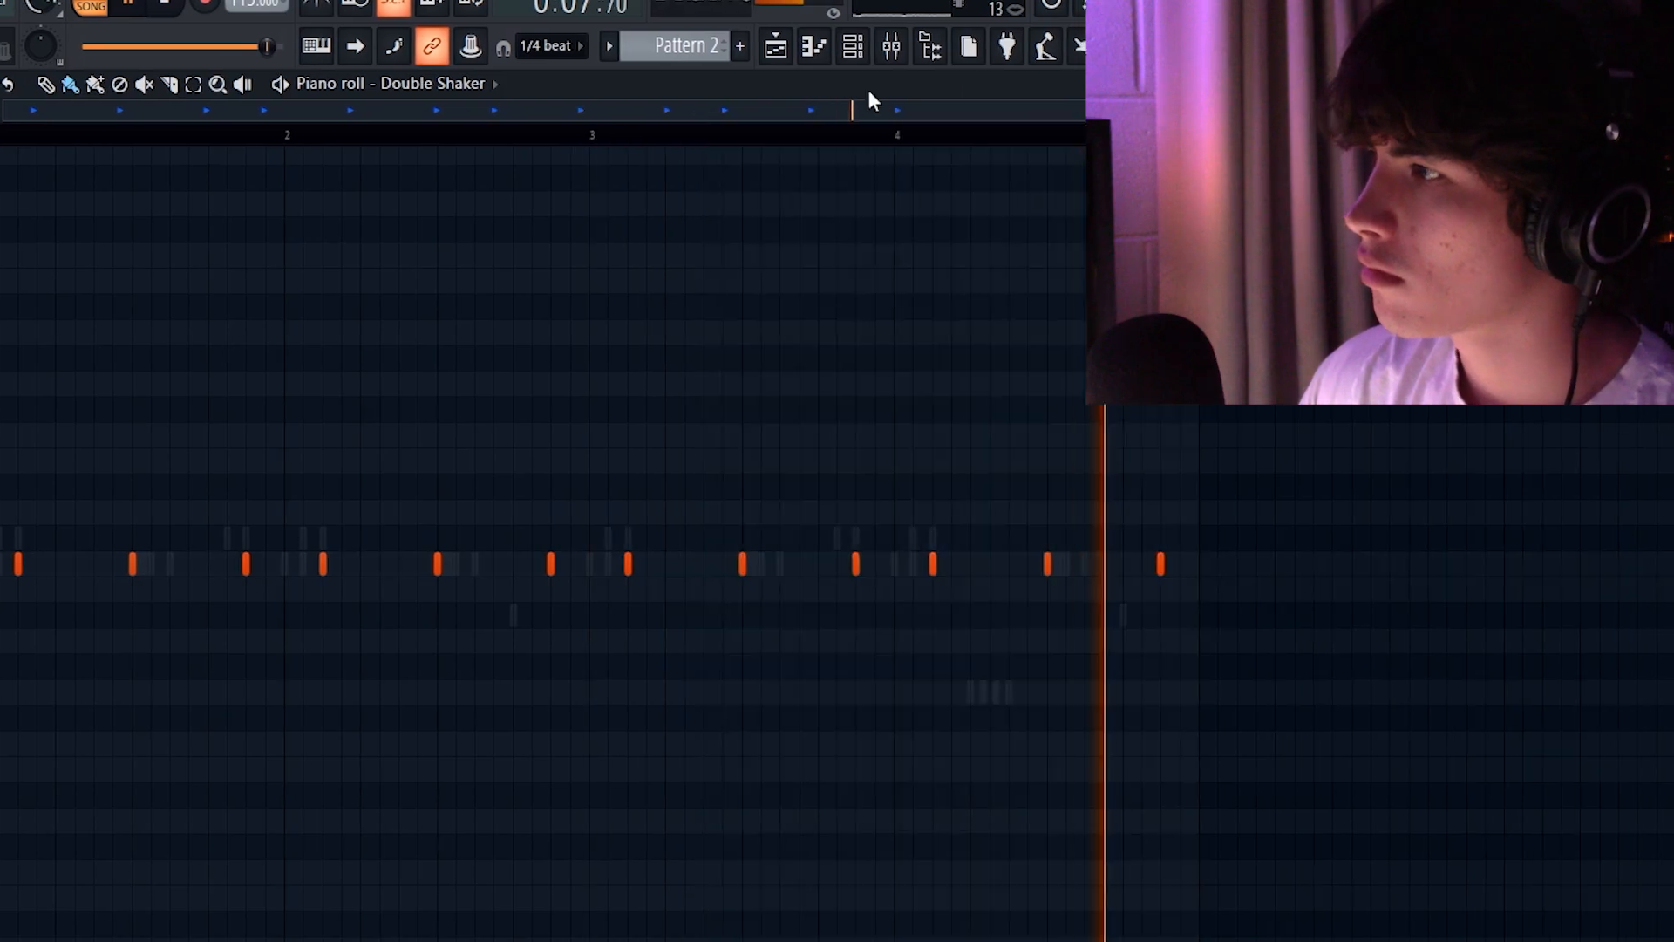
click(867, 45)
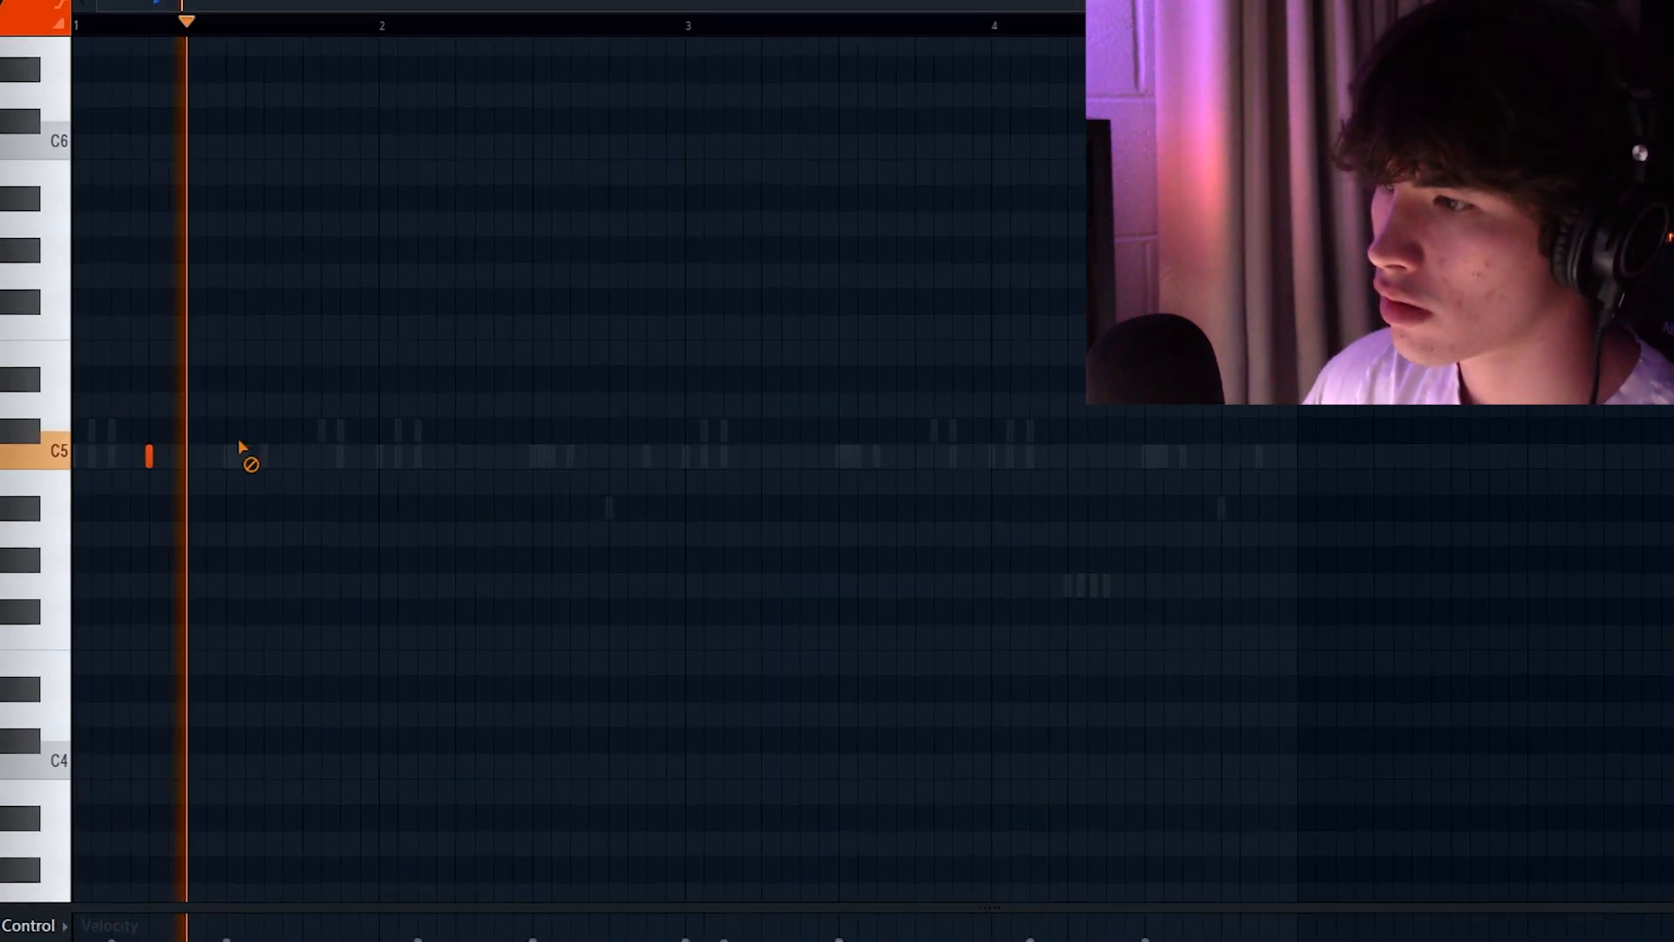
Select the first bar, containing the single C5 note on beat 2, and duplicate it into bars 2 to 4.
drag(382, 26, 105, 25)
key(ctrl+b)
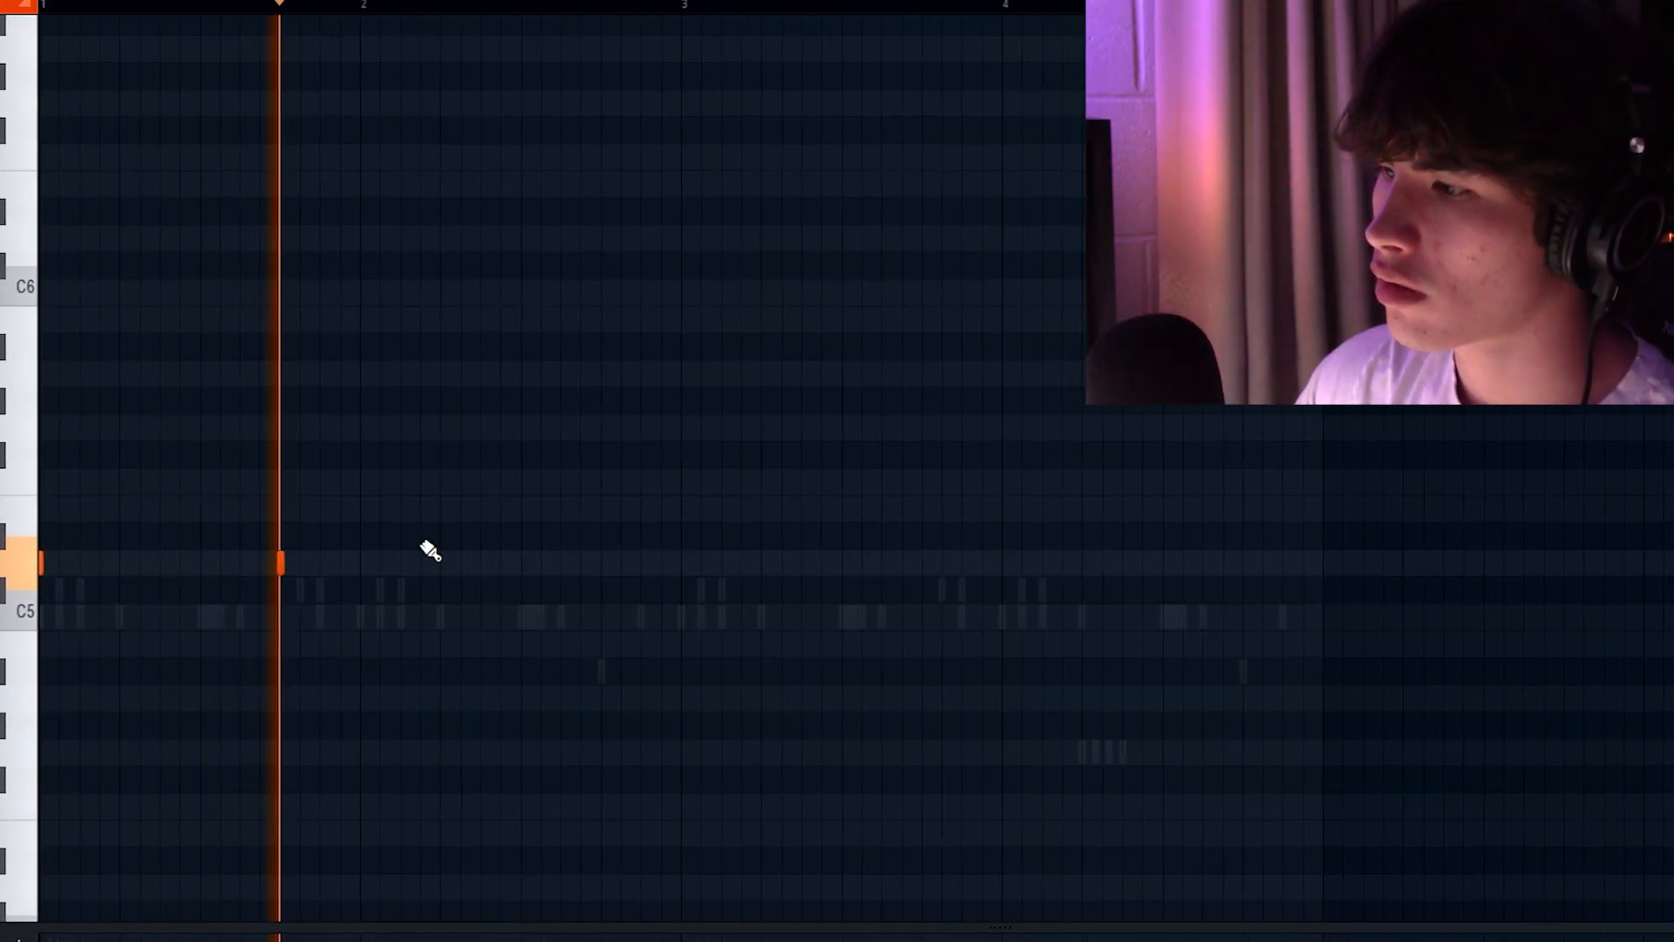
Add a D5 note on beat 2 of bar 2 in the MZ 808 pattern and duplicate bars 1 and 2 into bars 3 and 4.
click(440, 562)
key(ctrl+b)
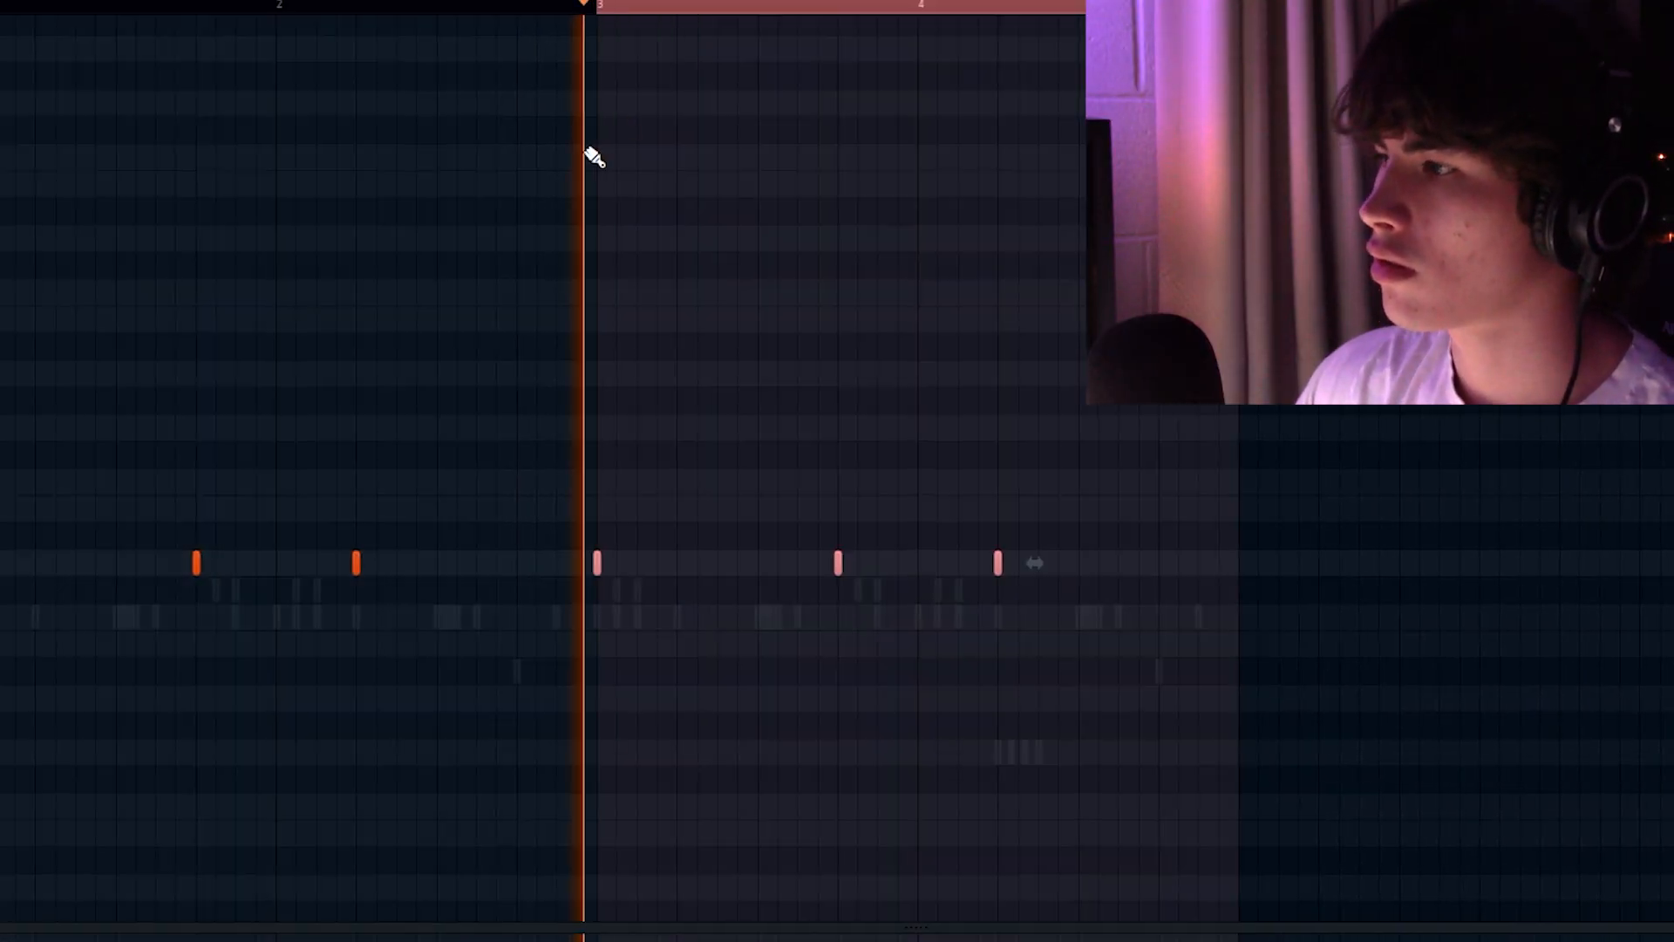
right_click(831, 6)
Raise the MZ 808 notes in bars 3 and 4 to G5 and add F5 in late bar 2 and D5 in late bar 4.
drag(1130, 649, 475, 489)
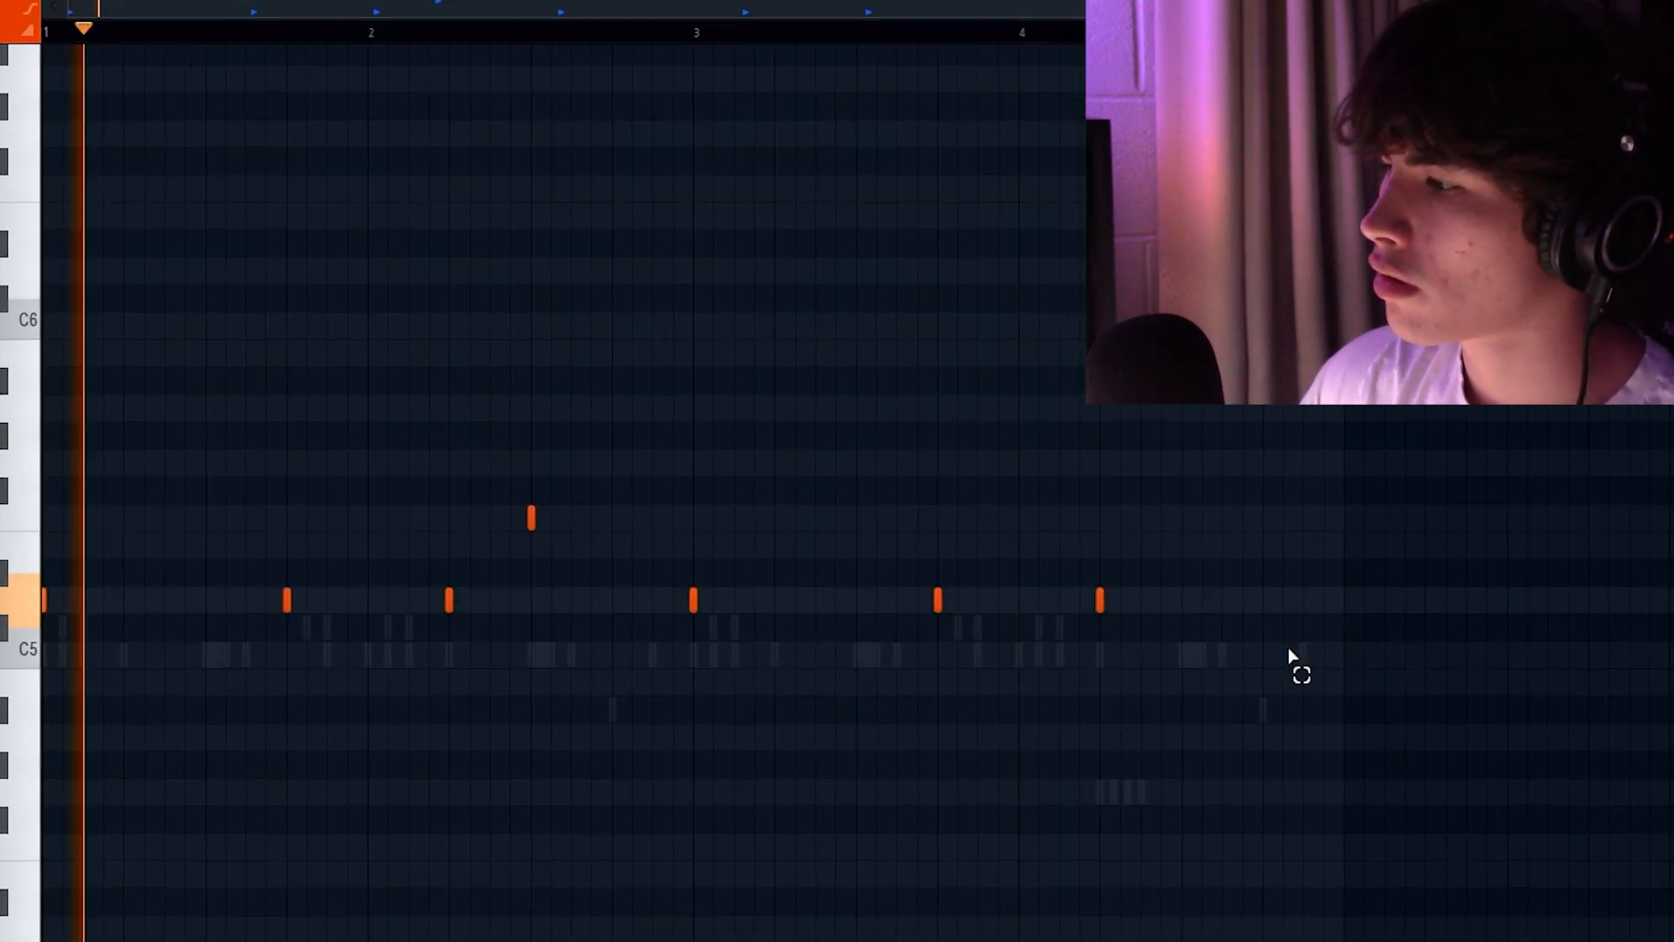
drag(1291, 660, 586, 476)
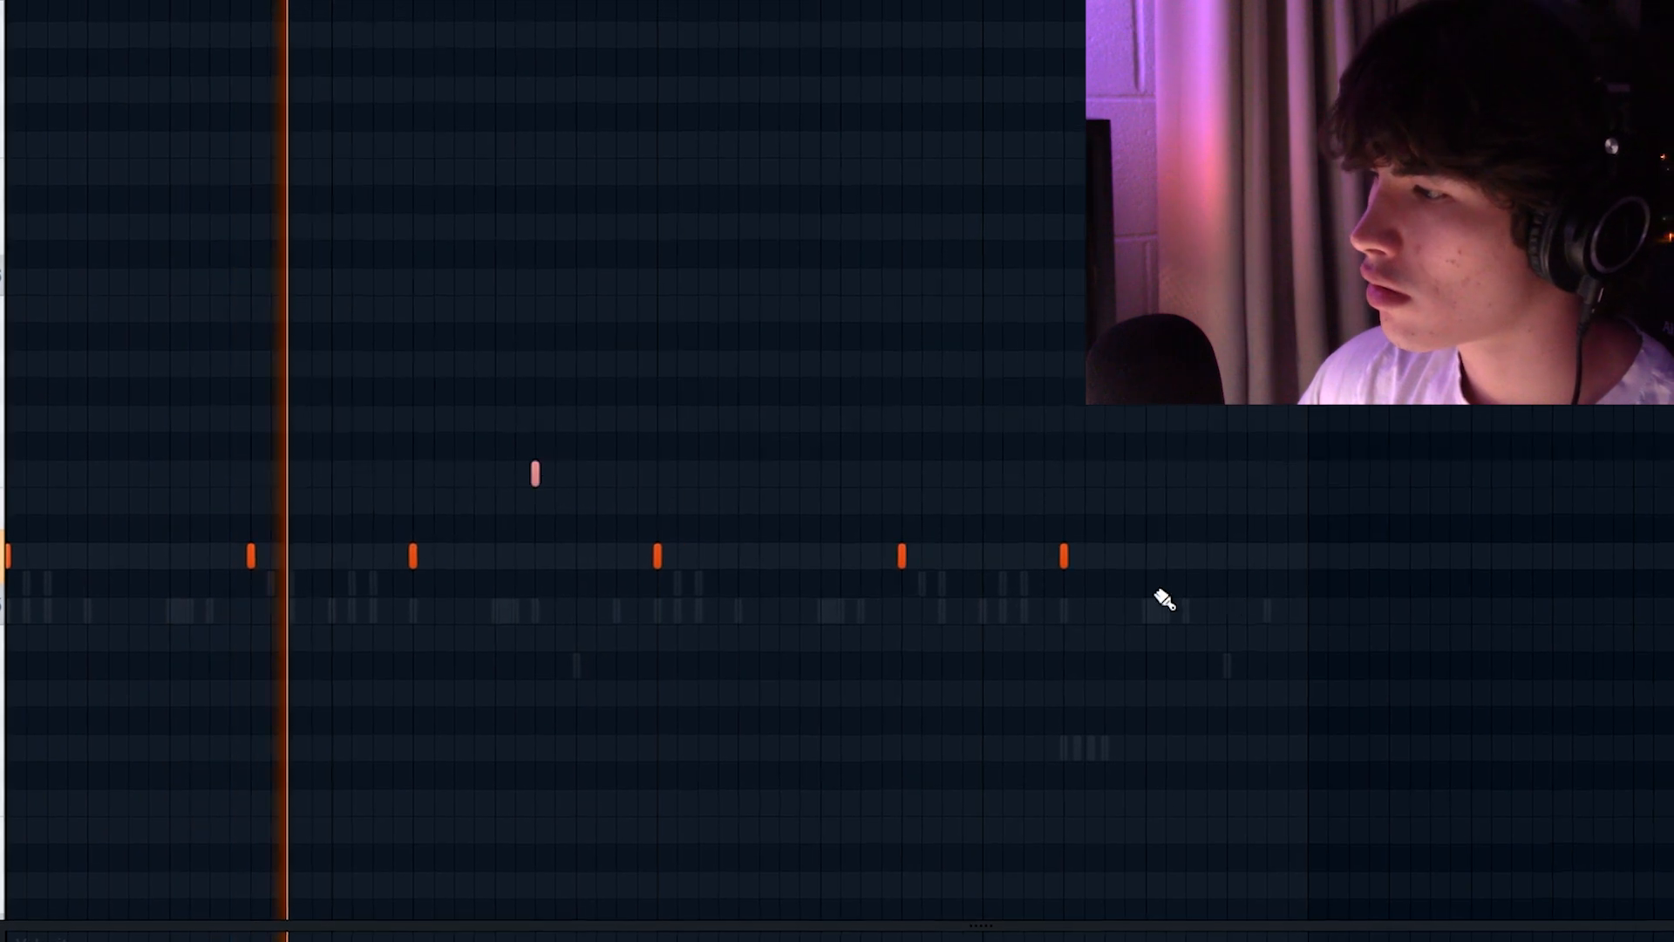
drag(659, 551, 655, 421)
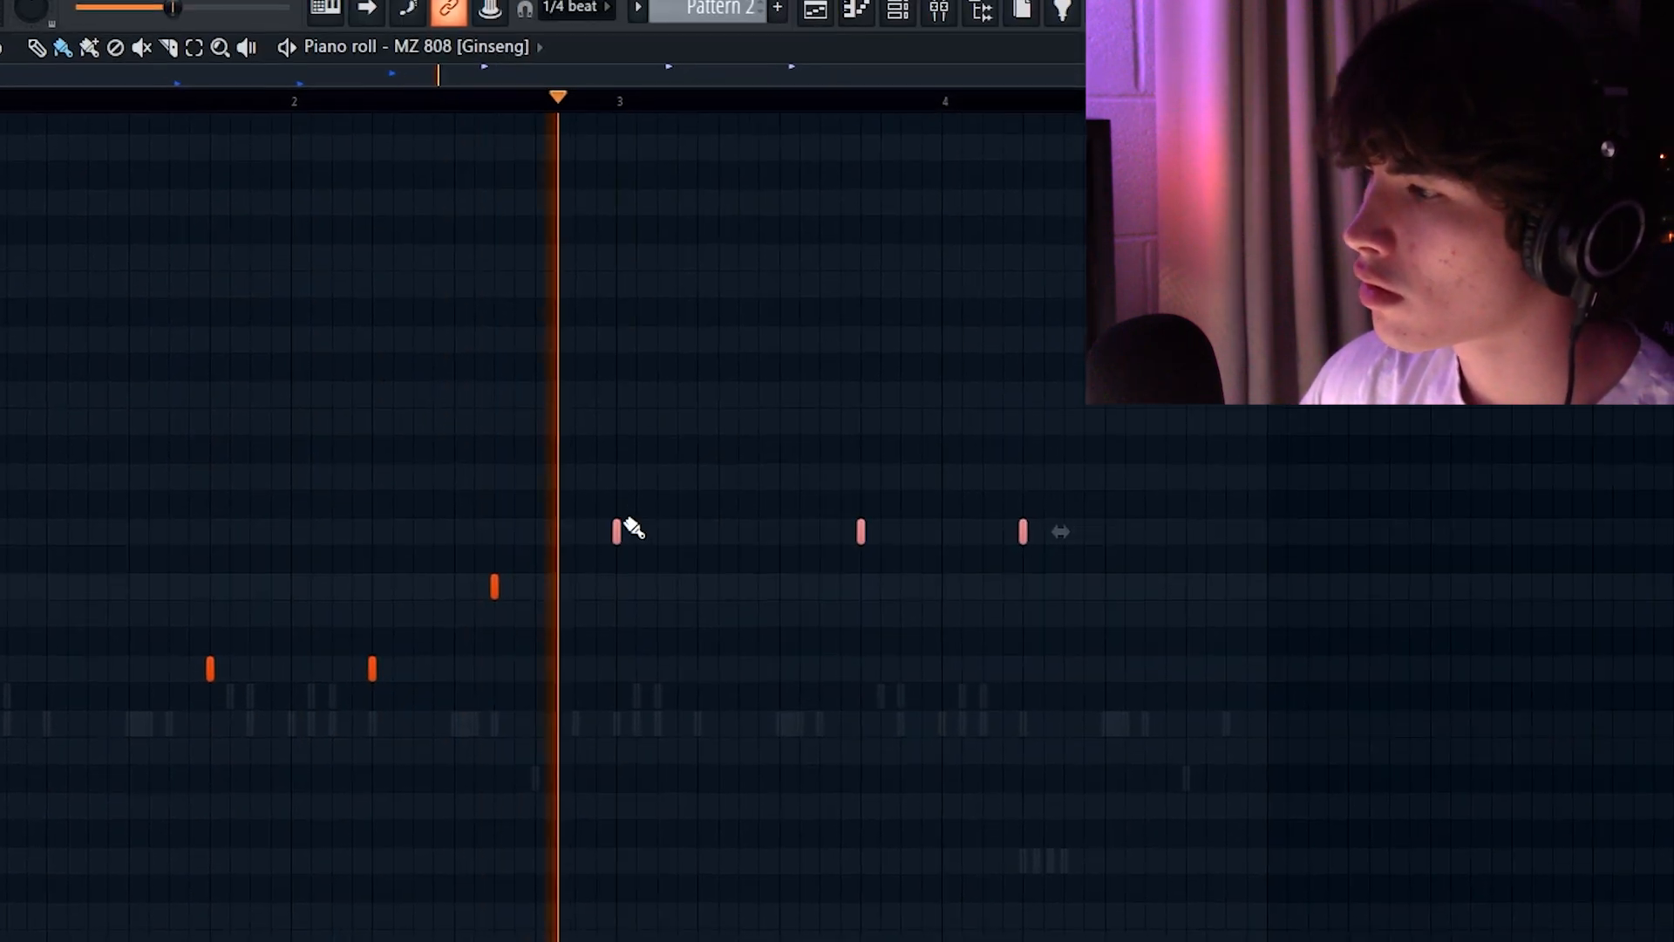
ctrl+click(812, 117)
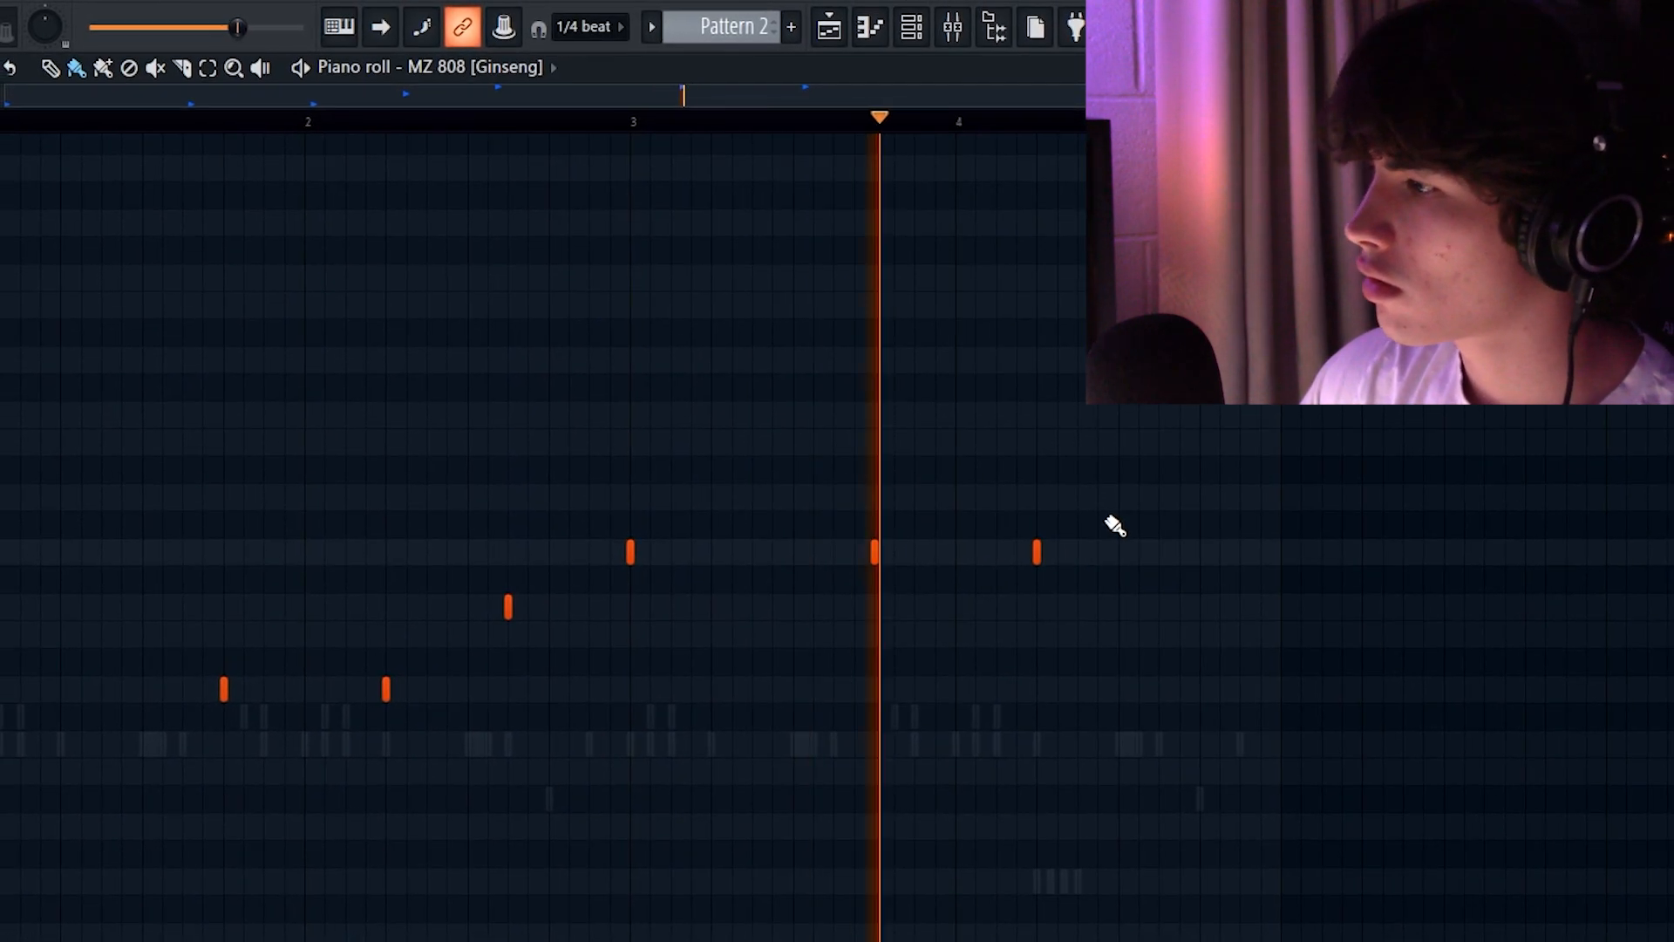
click(1159, 688)
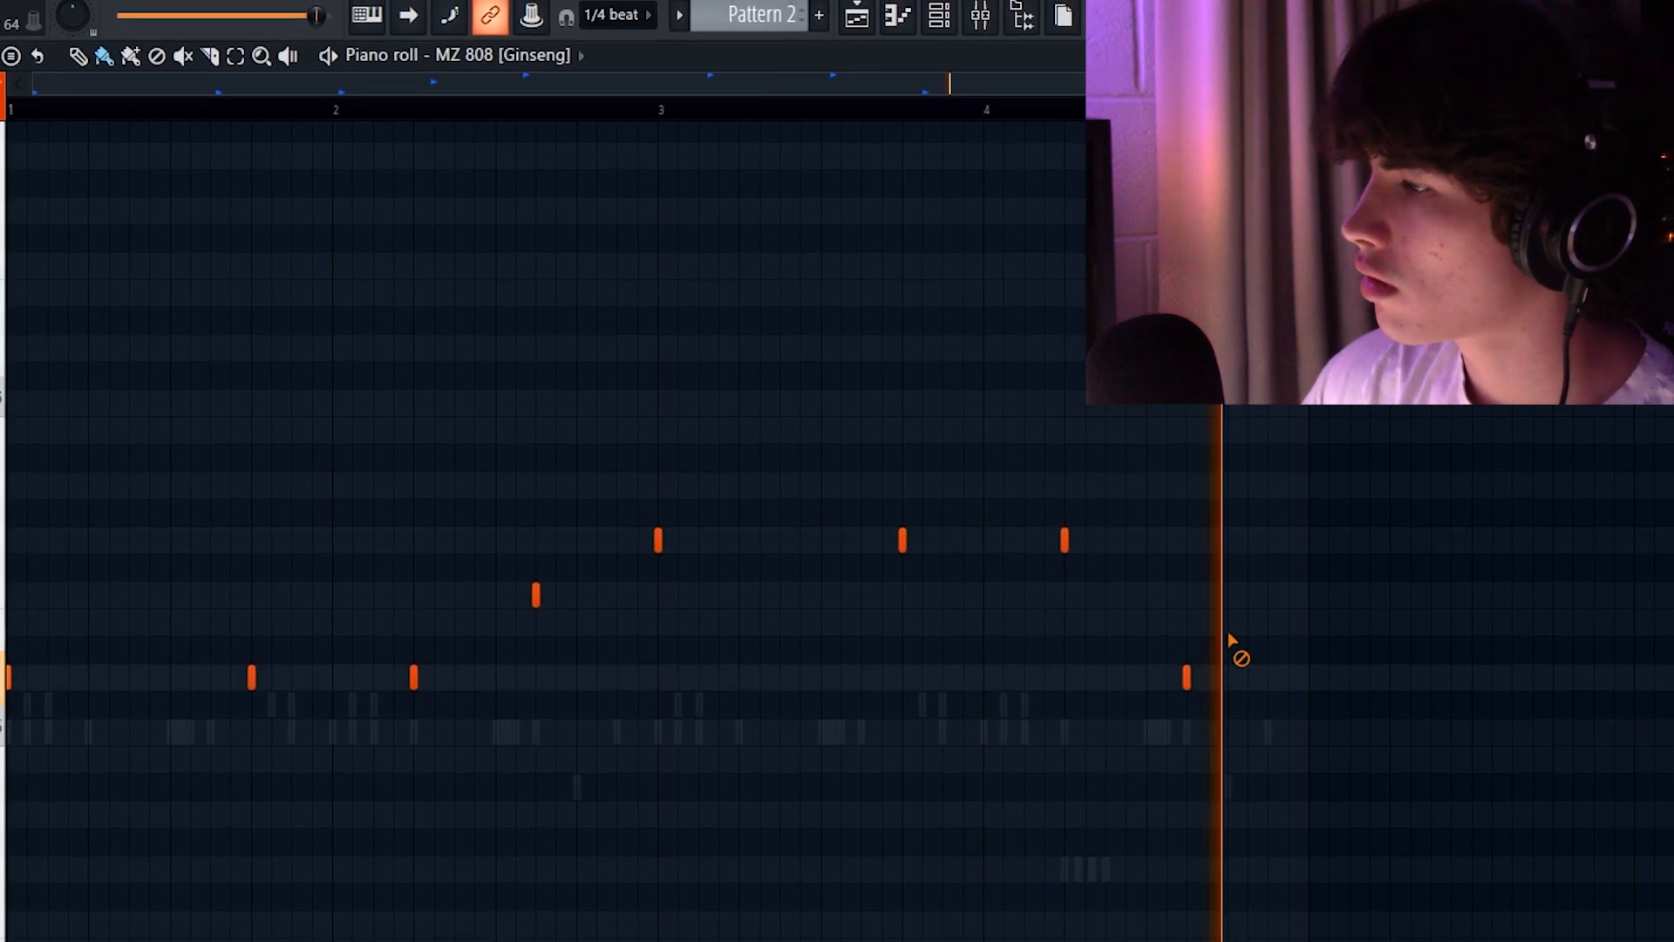